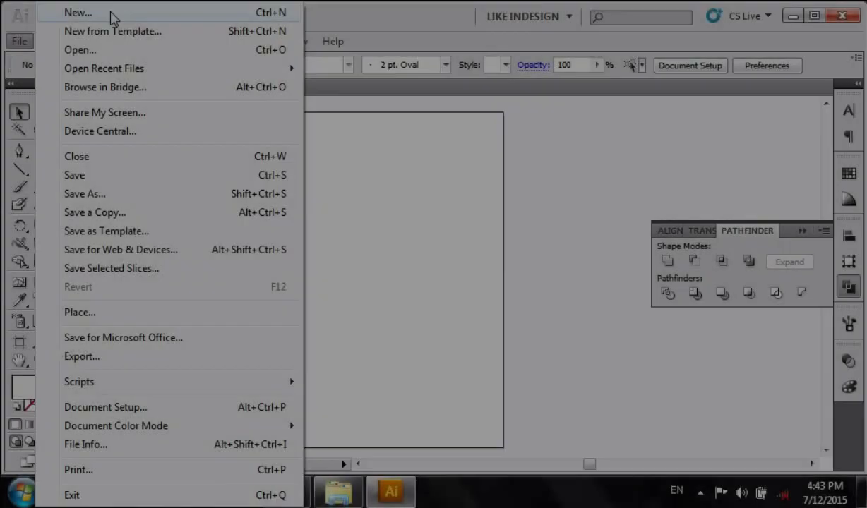
Step: Create a new letter-size document with Pattern.png placed and embedded on the artboard
click(110, 14)
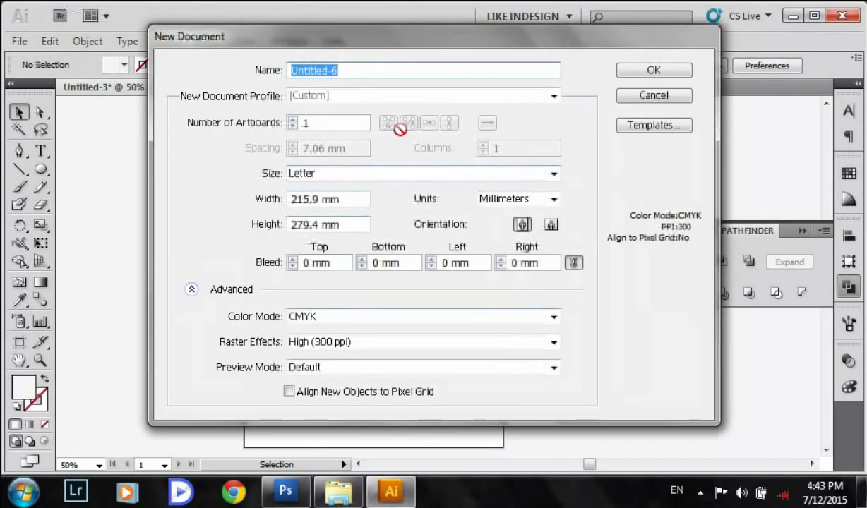
click(630, 69)
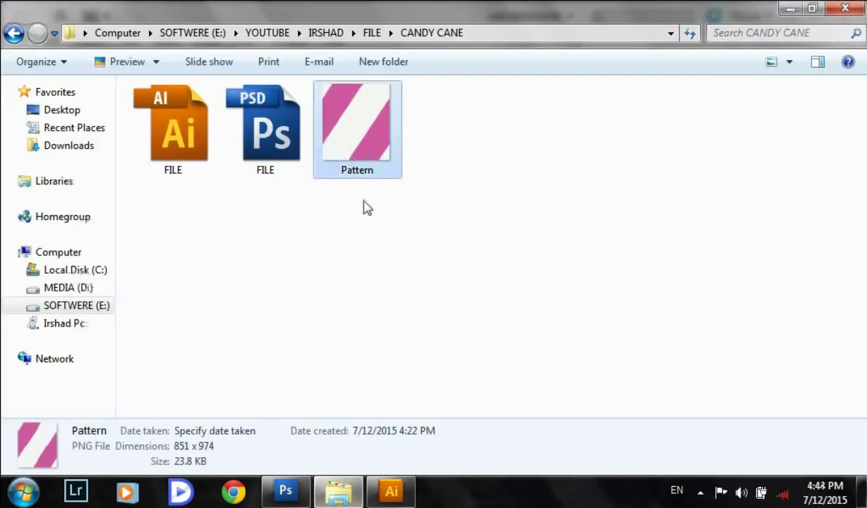
drag(357, 128, 394, 307)
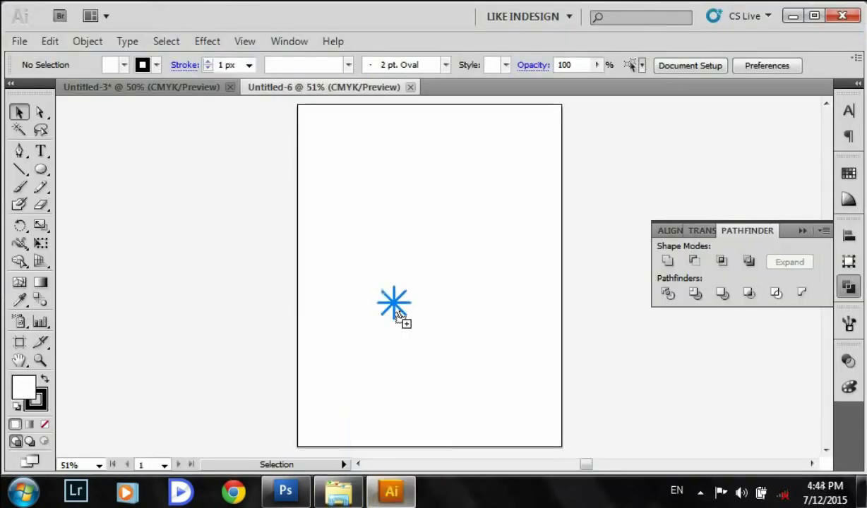
click(288, 65)
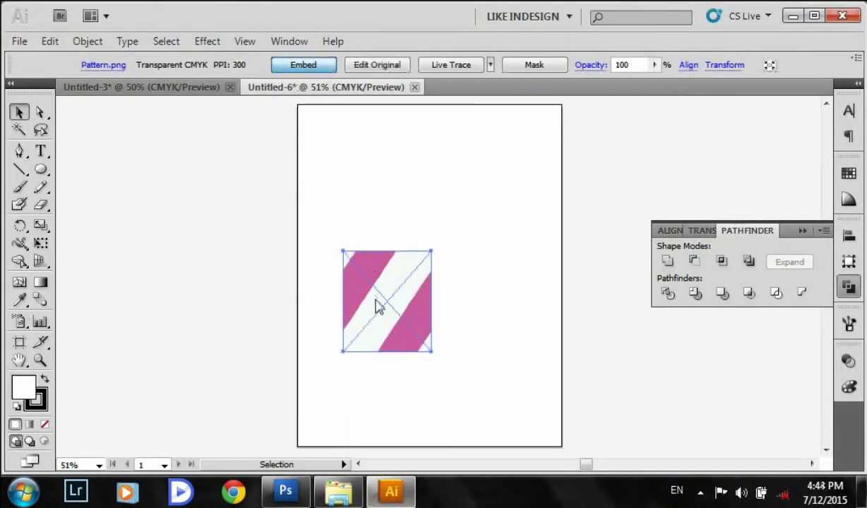
drag(377, 304, 397, 266)
Step: Live Trace the stripe image in Color mode with Max Colors 2
click(87, 43)
mouse_move(161, 426)
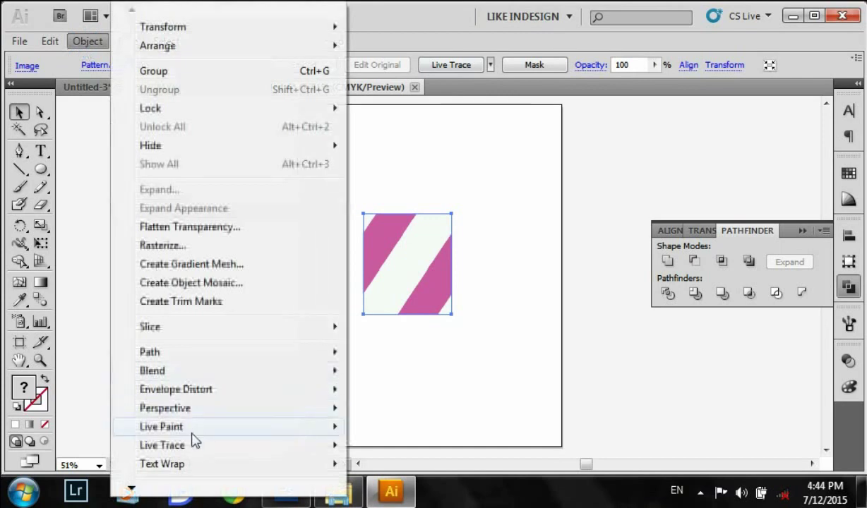
mouse_move(161, 445)
click(487, 221)
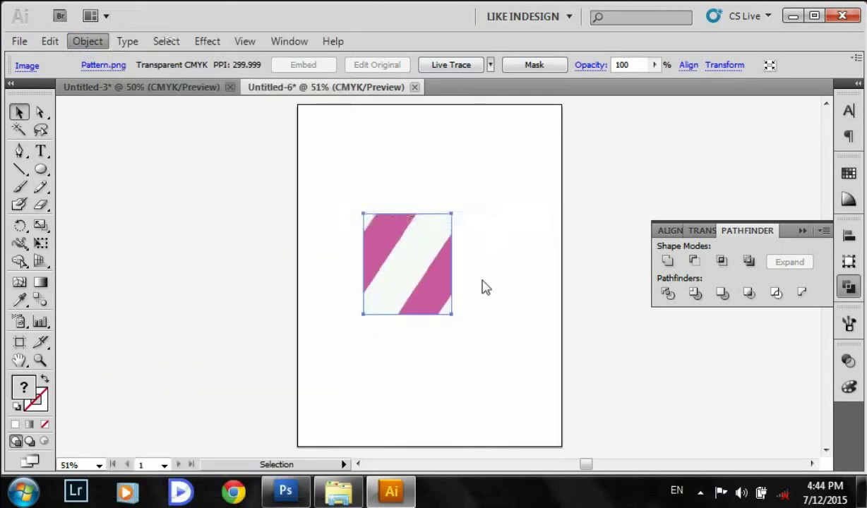
click(506, 228)
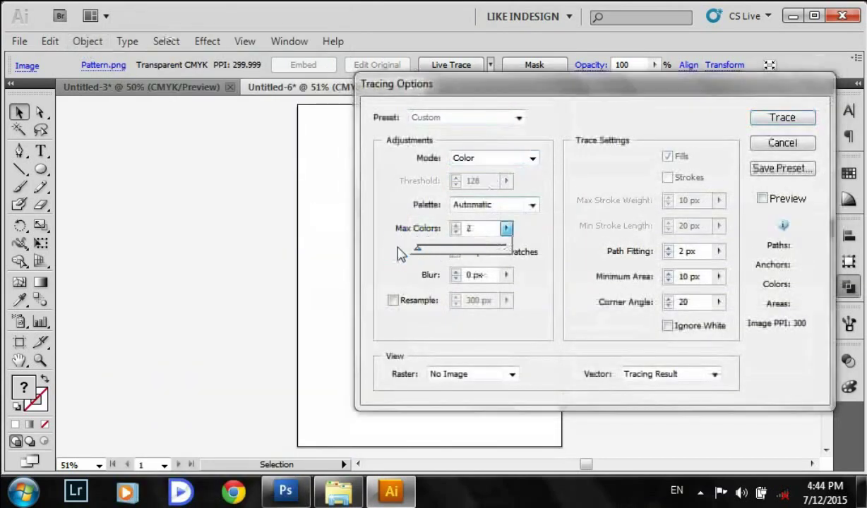
click(783, 117)
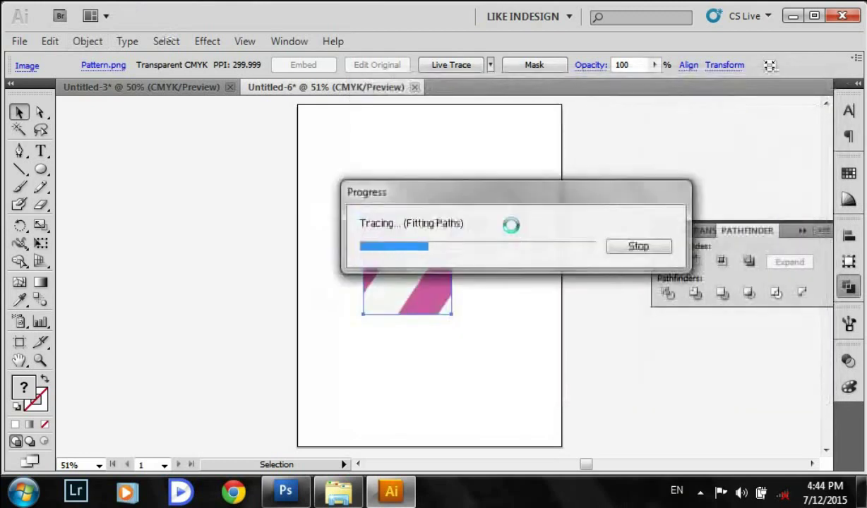
key(ctrl+equal)
key(ctrl+equal)
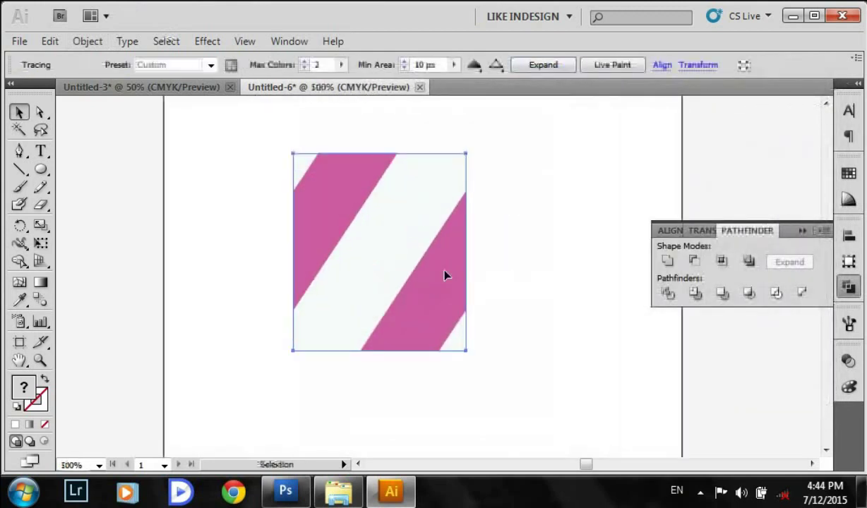
Step: Expand the traced stripes into editable paths and ungroup them
click(551, 65)
right_click(373, 221)
click(441, 329)
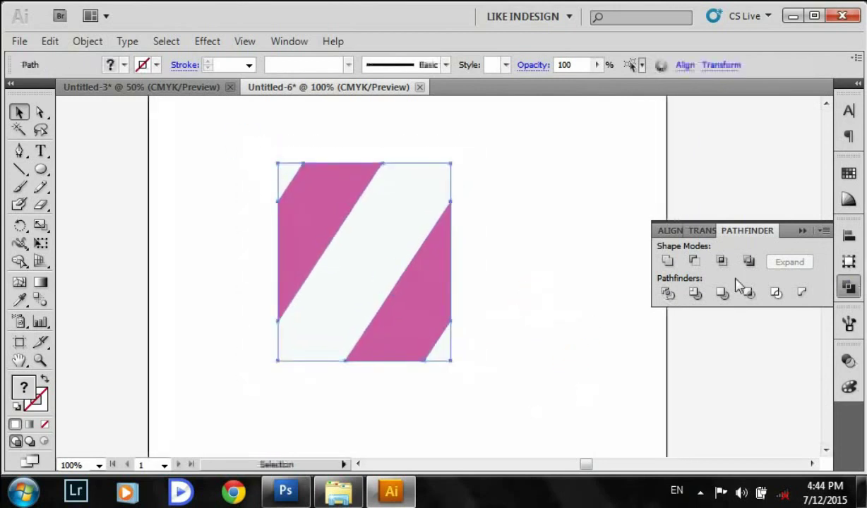
Step: Add the stripe artwork to the Brushes panel as a new Pattern Brush
click(289, 41)
click(367, 259)
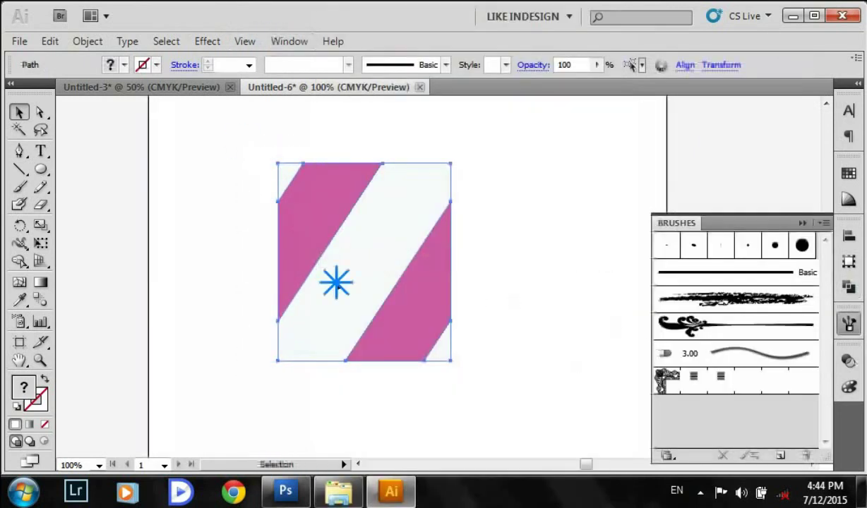
drag(408, 269, 731, 421)
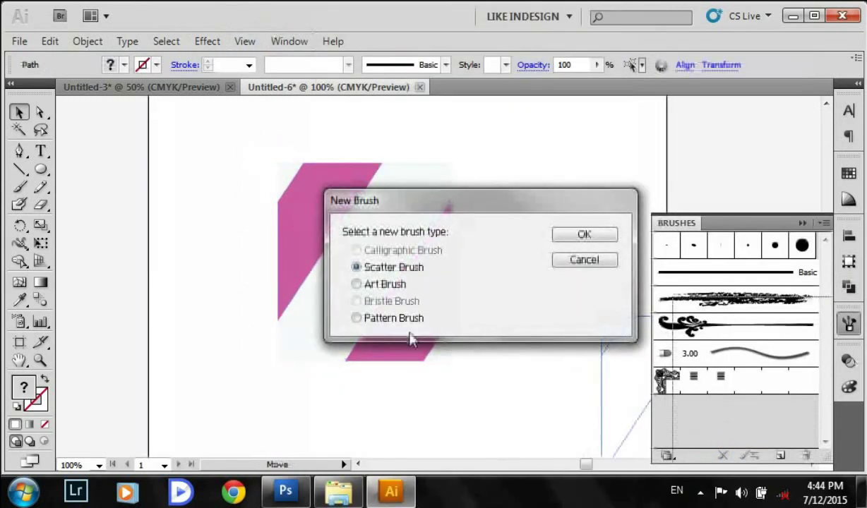
click(586, 235)
click(805, 92)
click(558, 253)
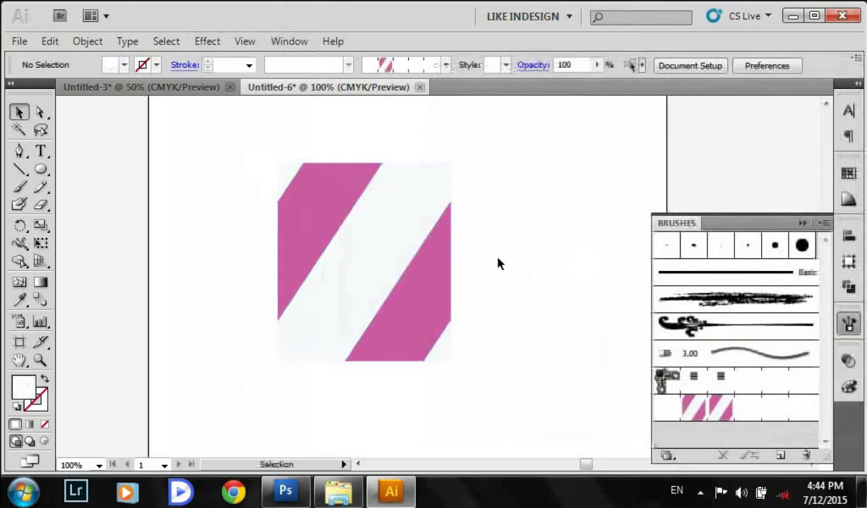
mouse_move(498, 264)
mouse_down()
mouse_move(464, 256)
mouse_move(410, 263)
mouse_up()
Step: Draw a black-filled circle over the stripes' right edge
click(41, 169)
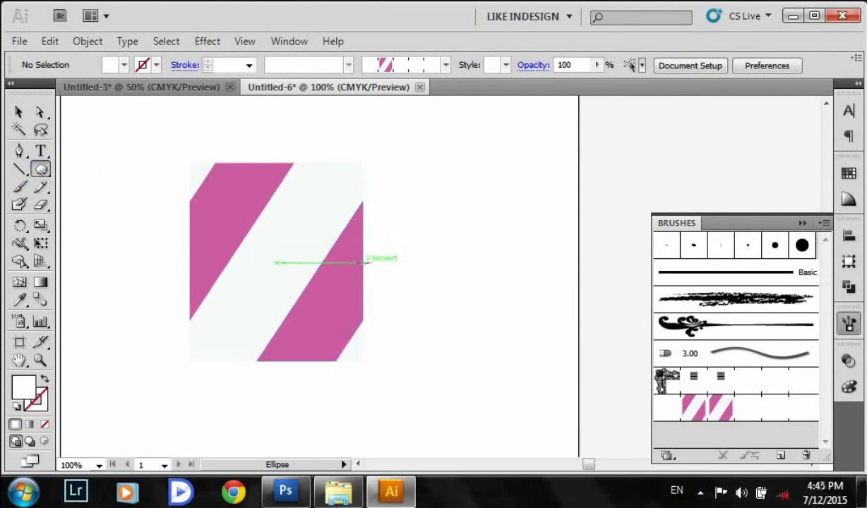
drag(363, 263, 456, 342)
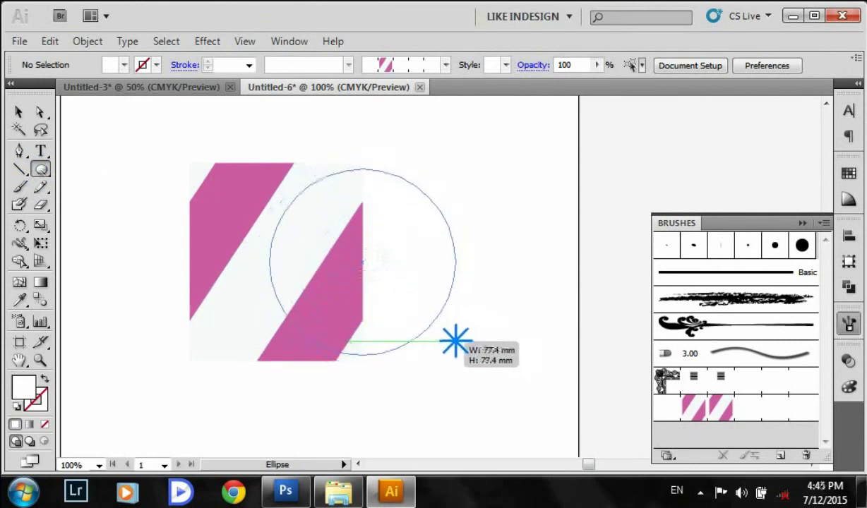
drag(456, 342, 390, 359)
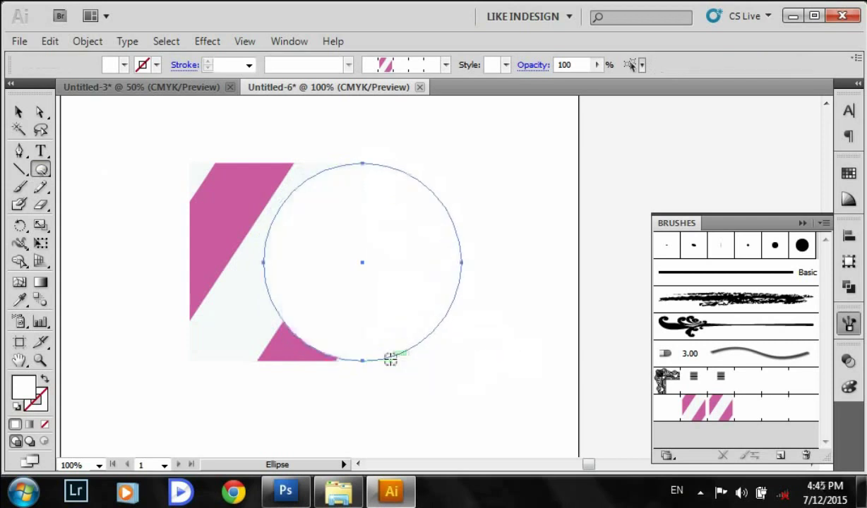
key(v)
click(848, 360)
click(819, 458)
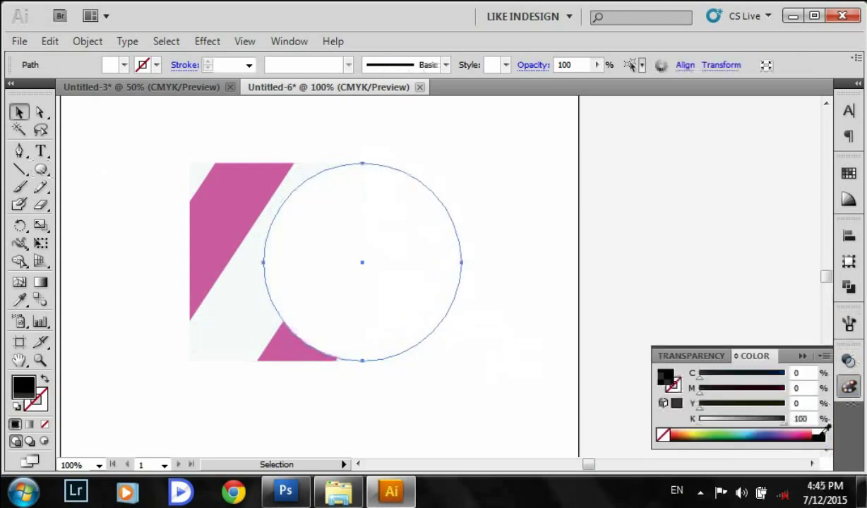
Step: Place an aligned copy of the pink stripes directly to the right
mouse_move(161, 159)
mouse_down()
mouse_move(333, 373)
mouse_move(416, 155)
mouse_up()
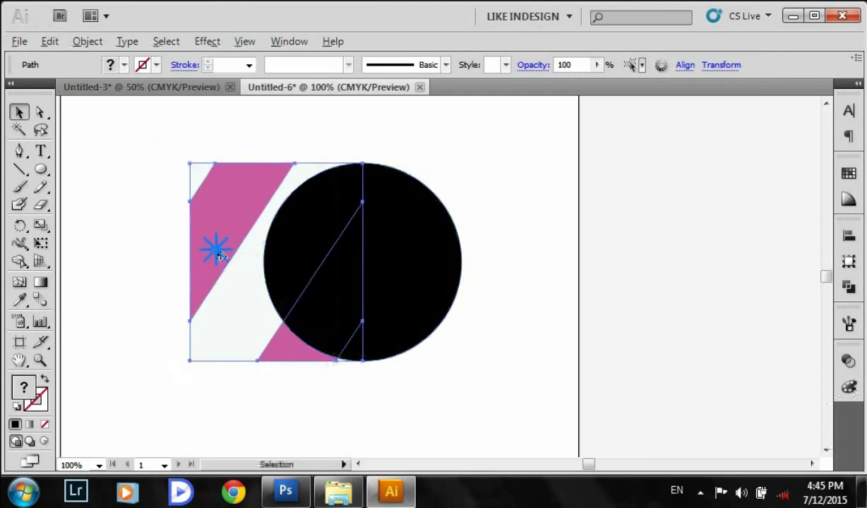
drag(218, 253, 392, 253)
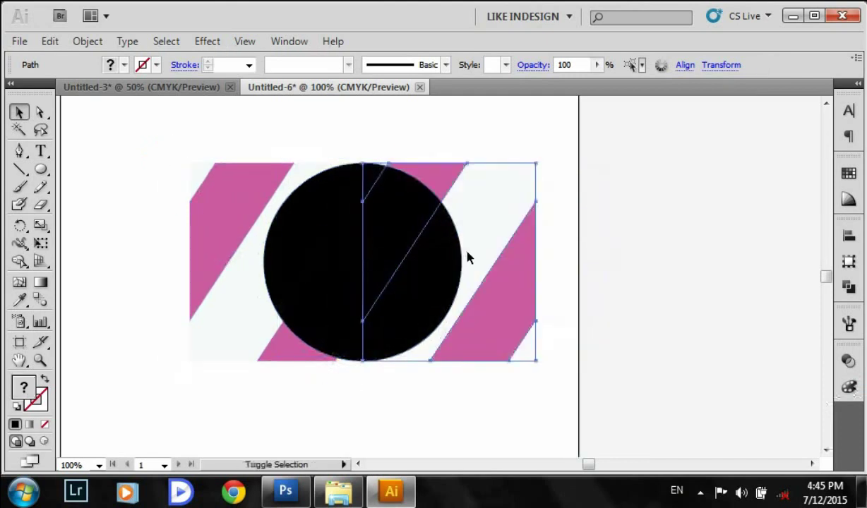
key(ctrl+z)
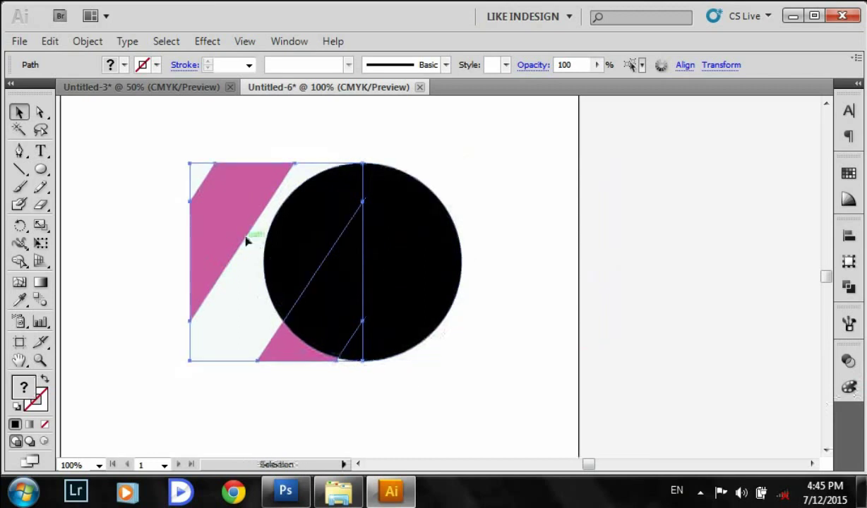
drag(268, 235, 410, 236)
click(483, 407)
Step: Delete the circle's left anchor to leave a half-circle, then select it with the stripes
click(452, 240)
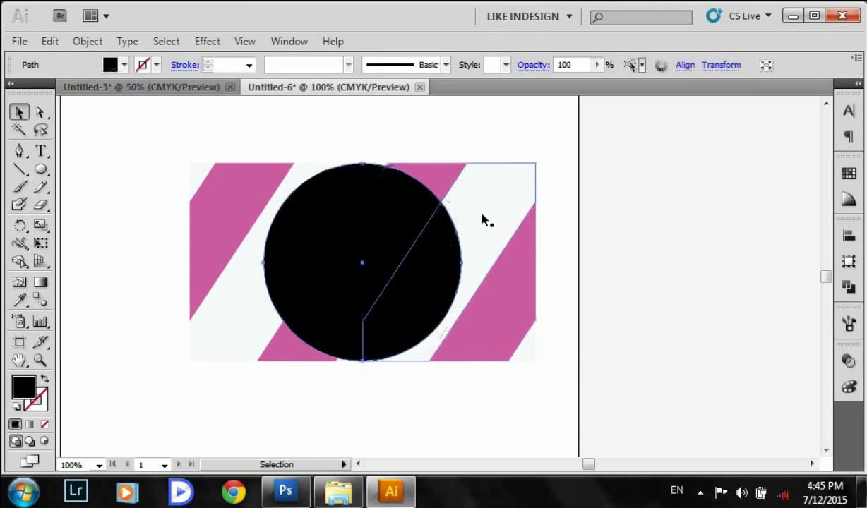
key(a)
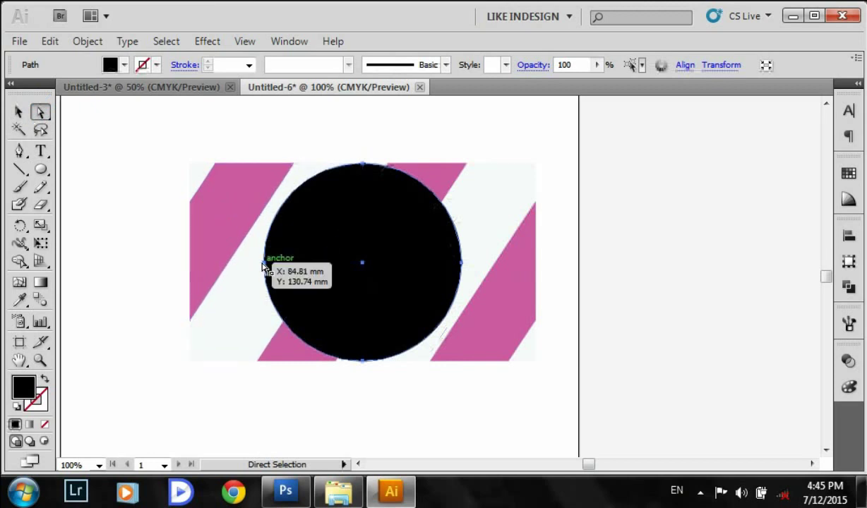
click(263, 262)
key(Delete)
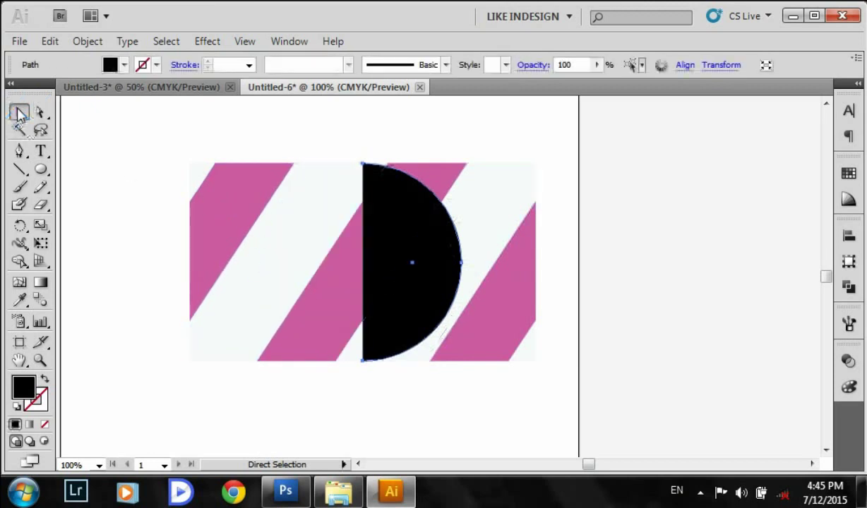
drag(366, 139, 555, 394)
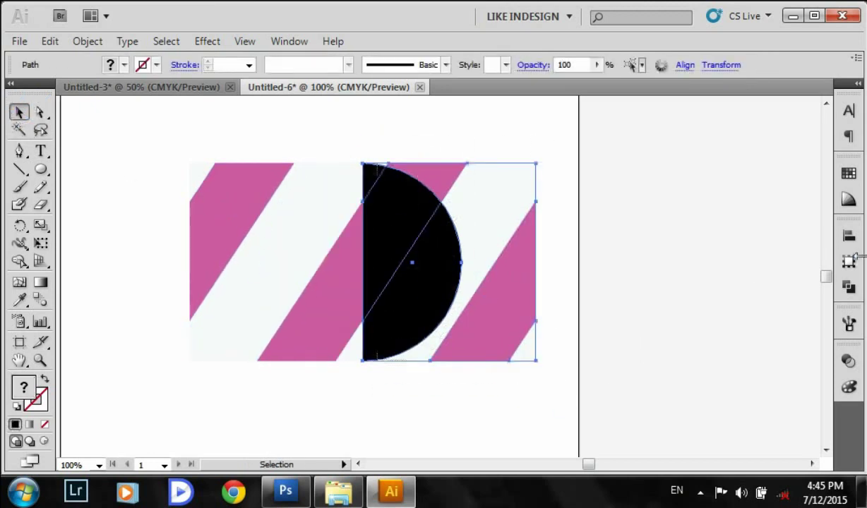
click(849, 287)
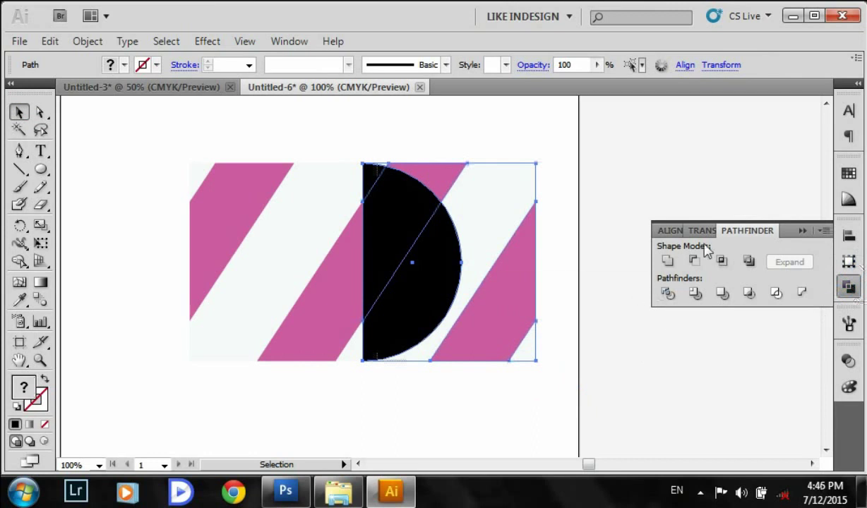
Step: Divide the stripes along the half-circle's edges with Pathfinder
click(722, 261)
click(437, 277)
drag(375, 141, 555, 385)
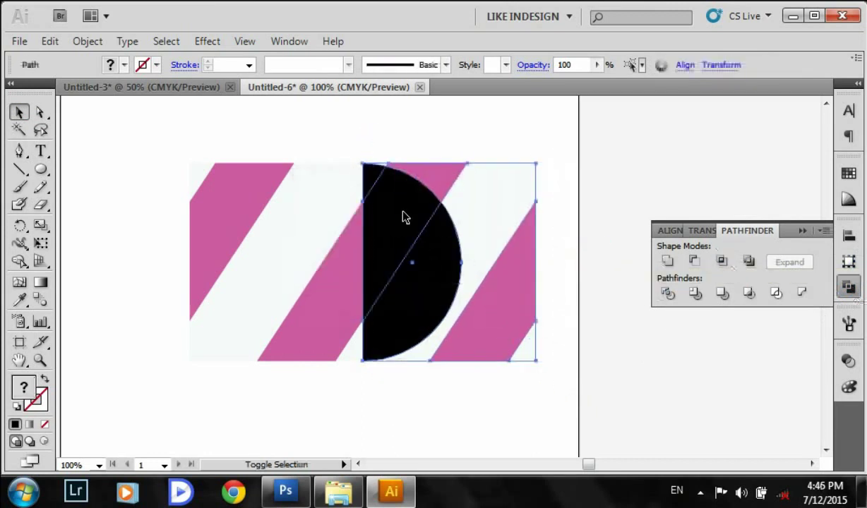
click(667, 261)
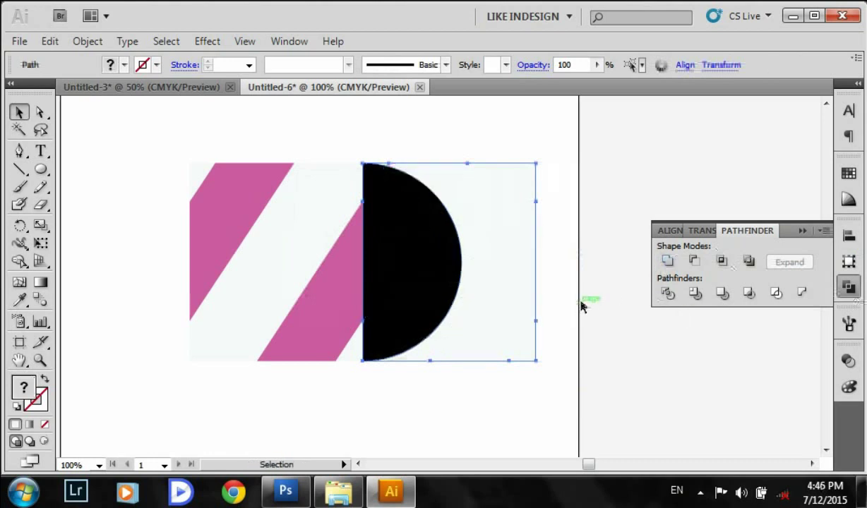
key(ctrl+z)
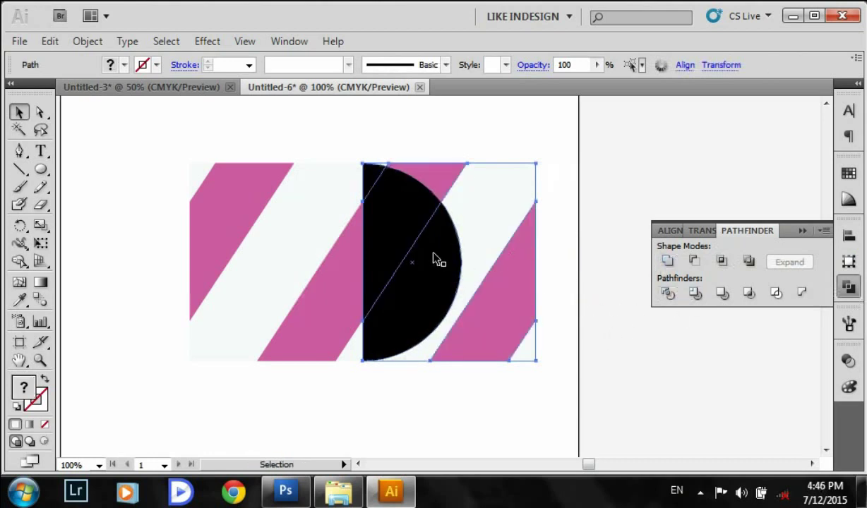
click(669, 295)
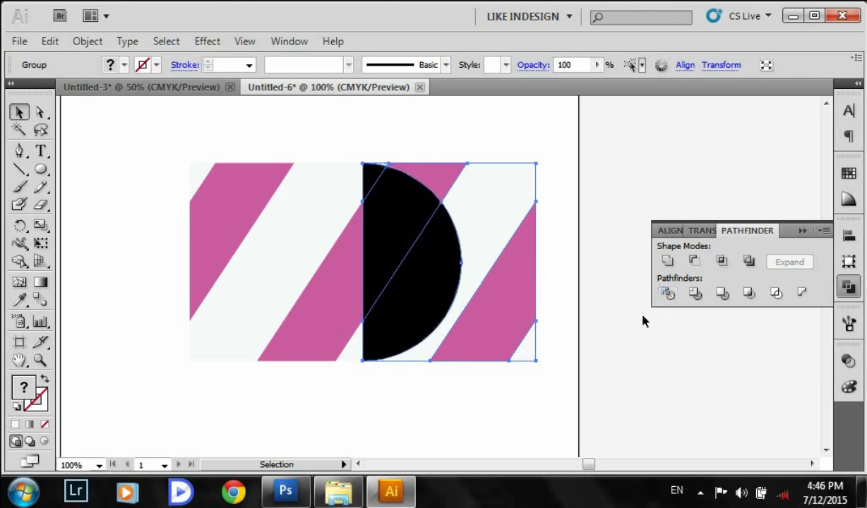
Step: Ungroup the divided pieces and delete the small sliver atop the half-circle
right_click(456, 226)
click(493, 325)
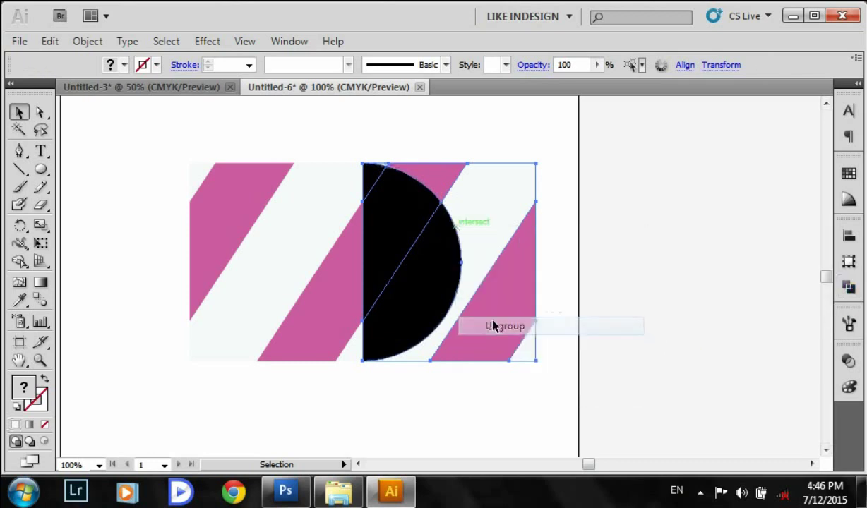
click(382, 166)
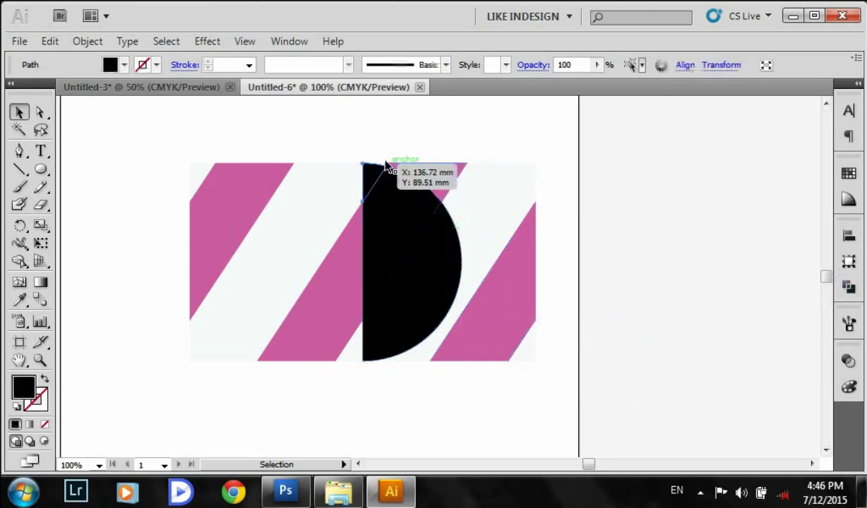
key(Delete)
click(381, 166)
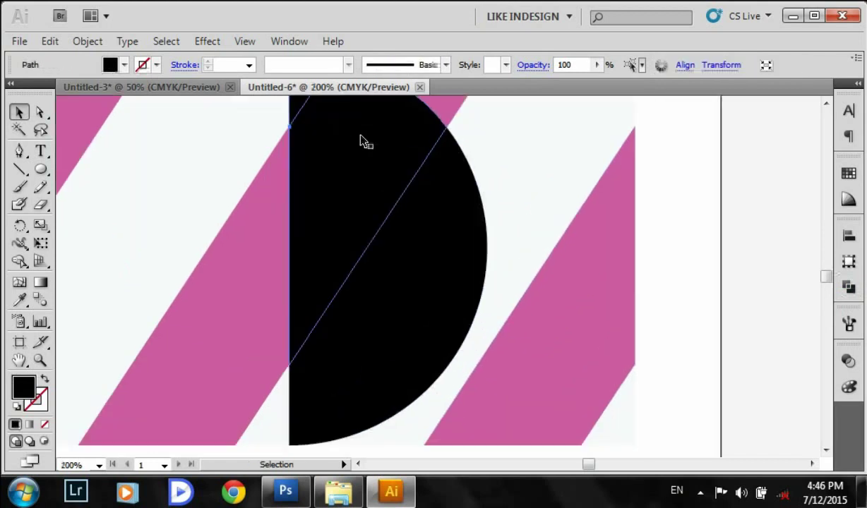
key(ctrl+plus)
shift+click(428, 126)
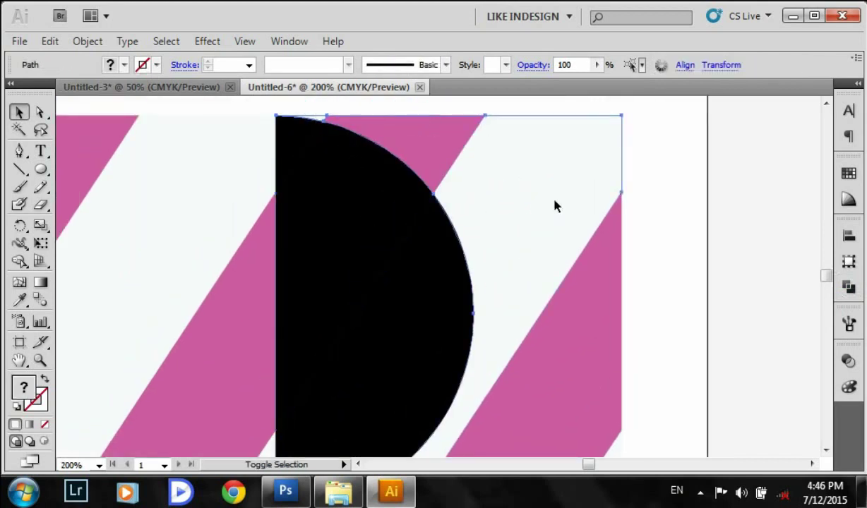
scroll(544, 254, down, 5)
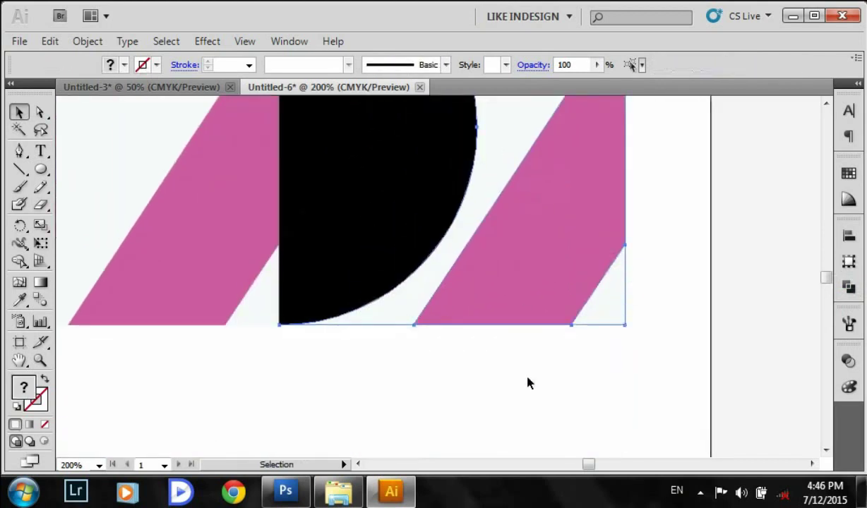
click(527, 383)
scroll(519, 394, up, 6)
Step: Eyedrop the light stripe colour into the top-left wedge and pink into the upper segment
click(310, 205)
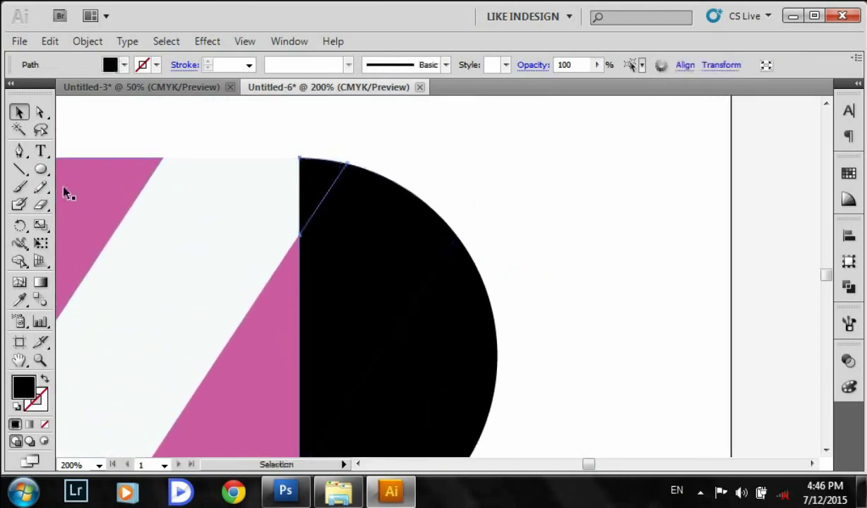
click(19, 299)
click(220, 266)
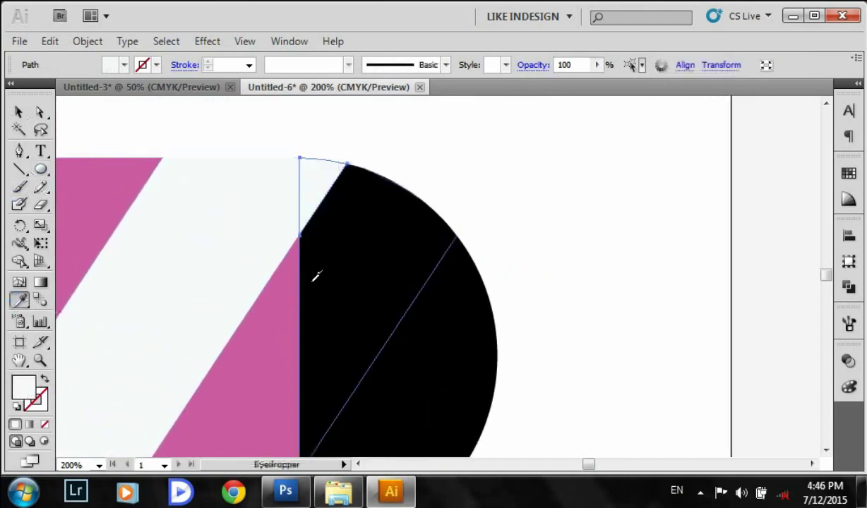
click(19, 112)
click(402, 228)
click(19, 299)
click(275, 335)
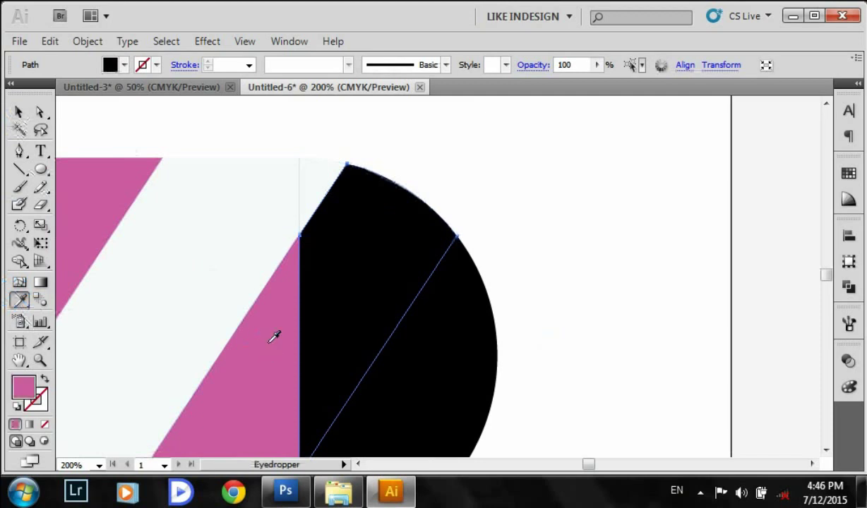
Step: Fill the remaining black segment with the light background colour and zoom back to 100%
drag(385, 333, 374, 222)
click(19, 111)
click(434, 345)
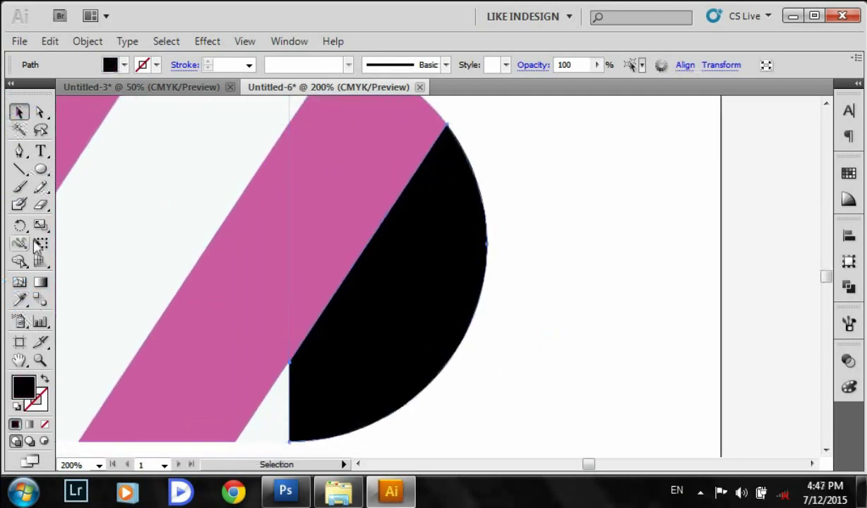
click(19, 299)
click(272, 417)
click(19, 112)
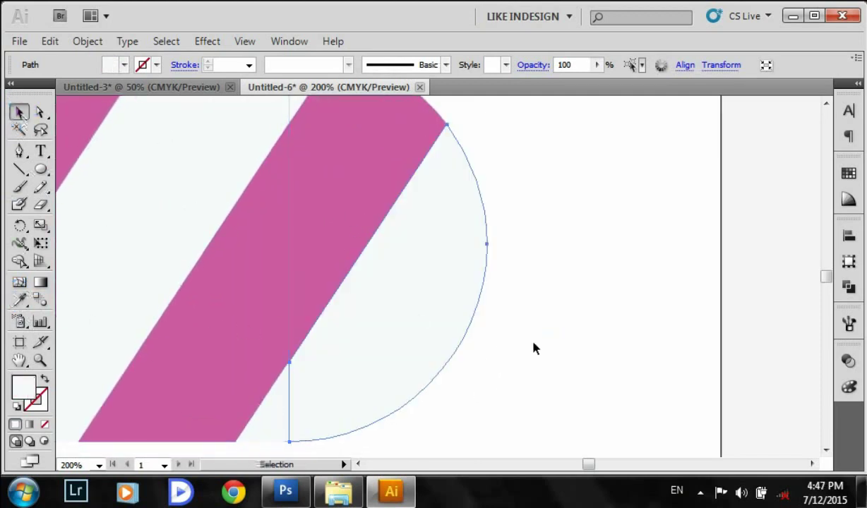
click(536, 345)
key(ctrl+minus)
key(ctrl+minus)
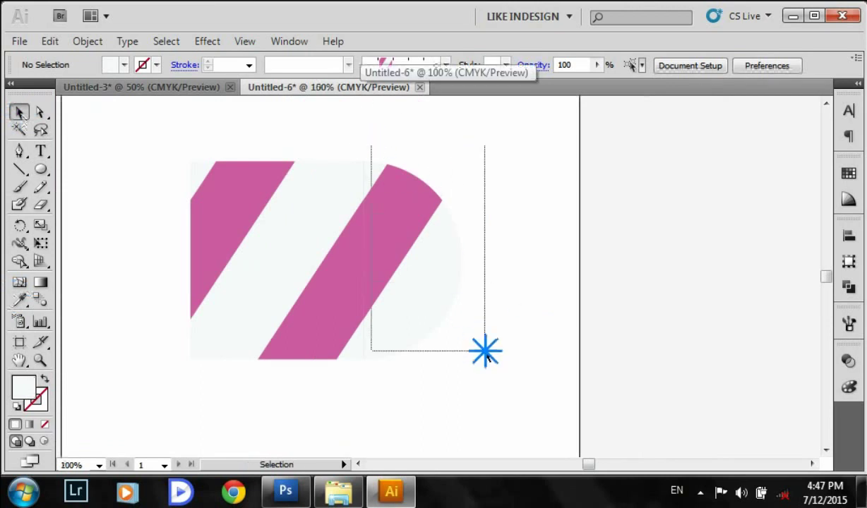
Step: Save the striped right half-circle end as a pattern swatch
drag(370, 145, 484, 353)
click(850, 325)
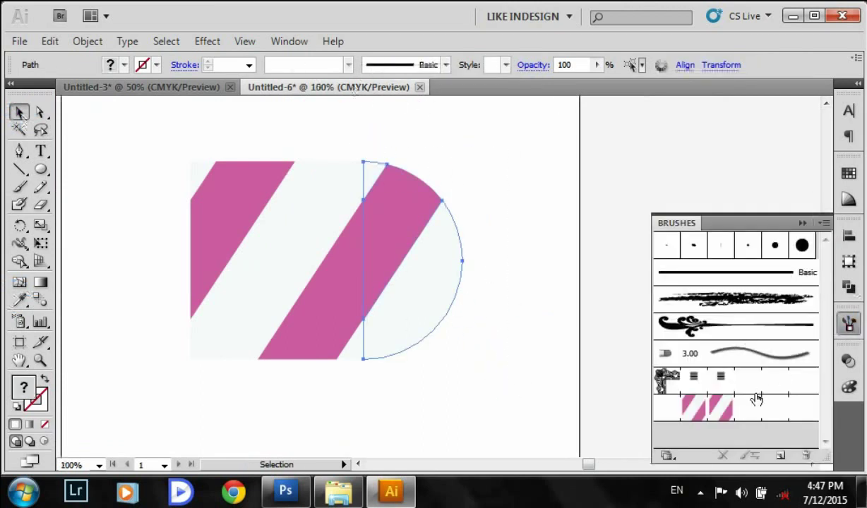
click(848, 174)
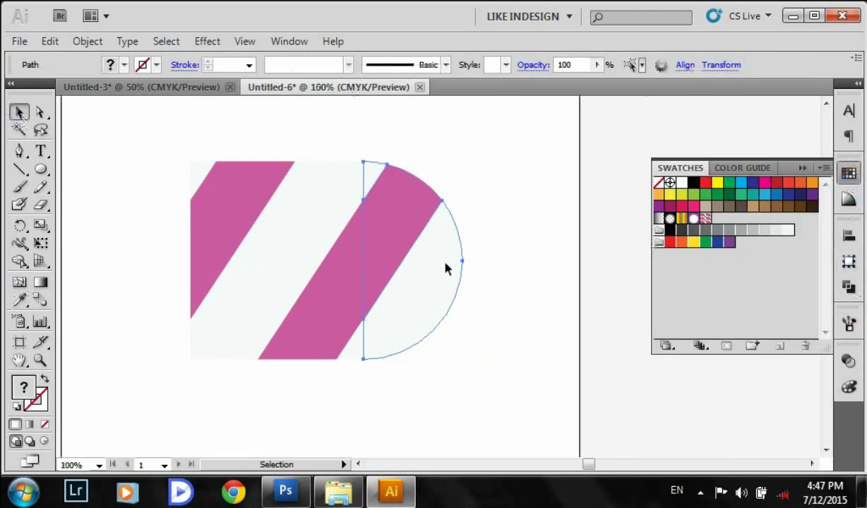
drag(445, 269, 761, 269)
click(568, 281)
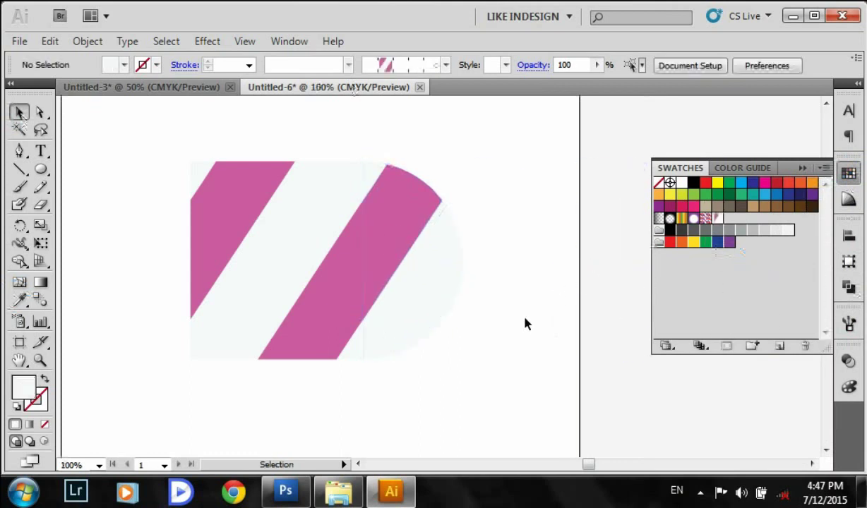
Step: Draw a circle on the left and delete its right anchor to leave a left half-circle
drag(371, 370, 471, 358)
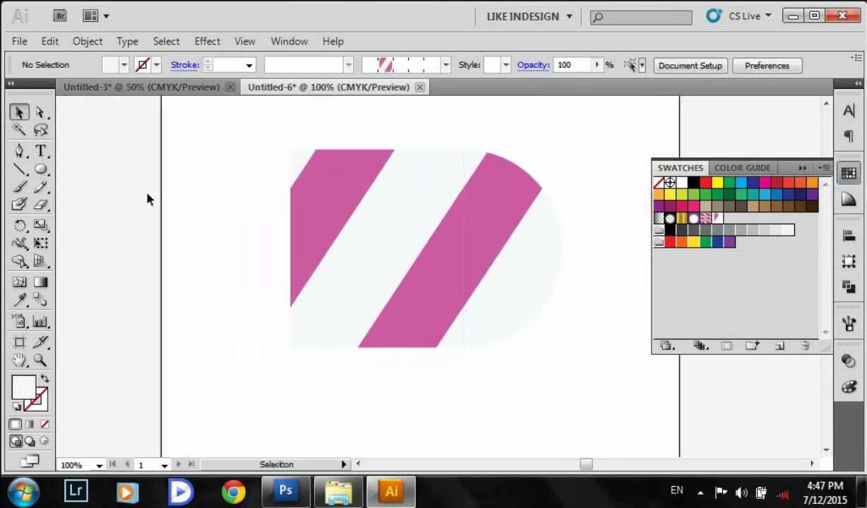
click(49, 174)
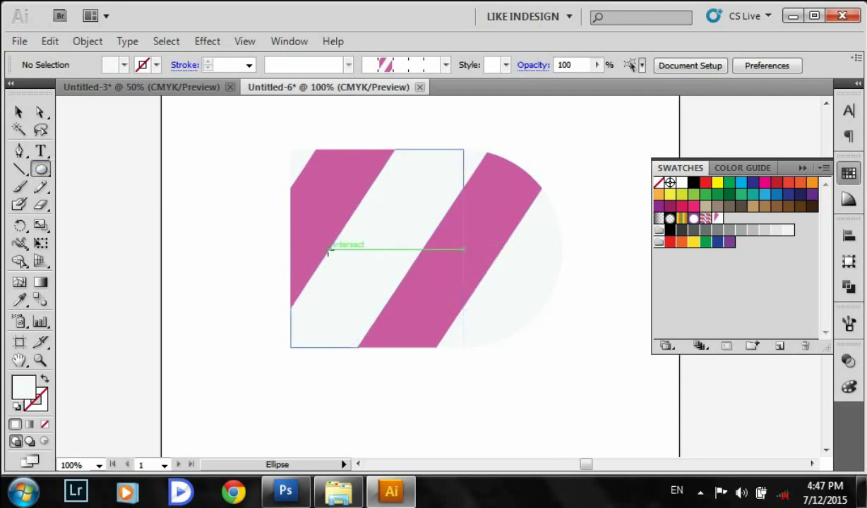
drag(290, 251, 313, 347)
key(v)
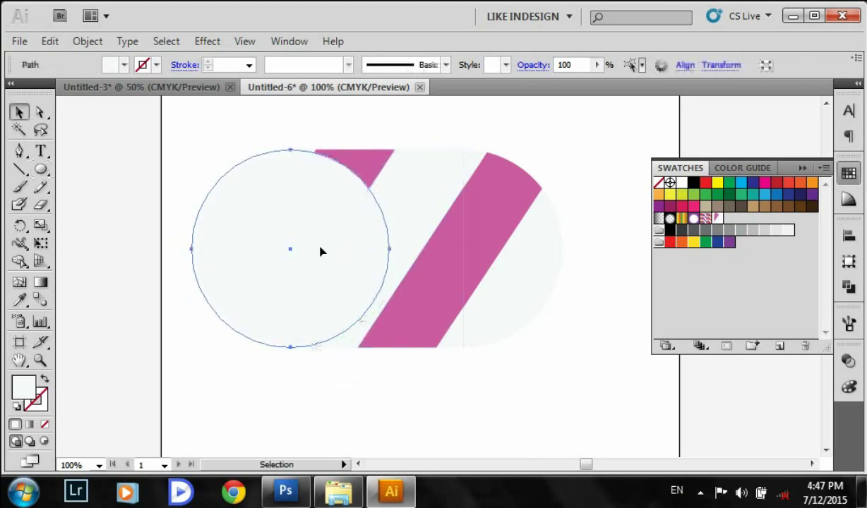
click(41, 111)
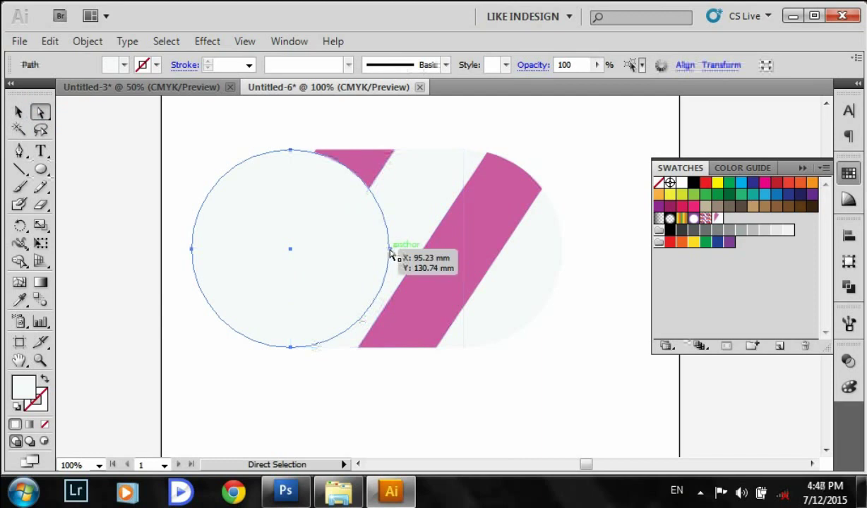
click(389, 248)
key(Delete)
click(18, 111)
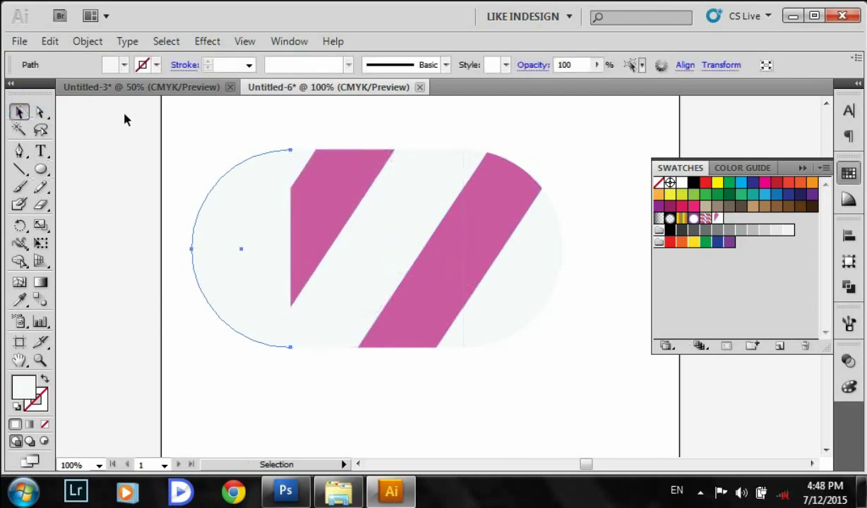
Step: Duplicate the pink stripes over the left half-circle and select them together
drag(306, 138, 449, 365)
drag(408, 322, 233, 305)
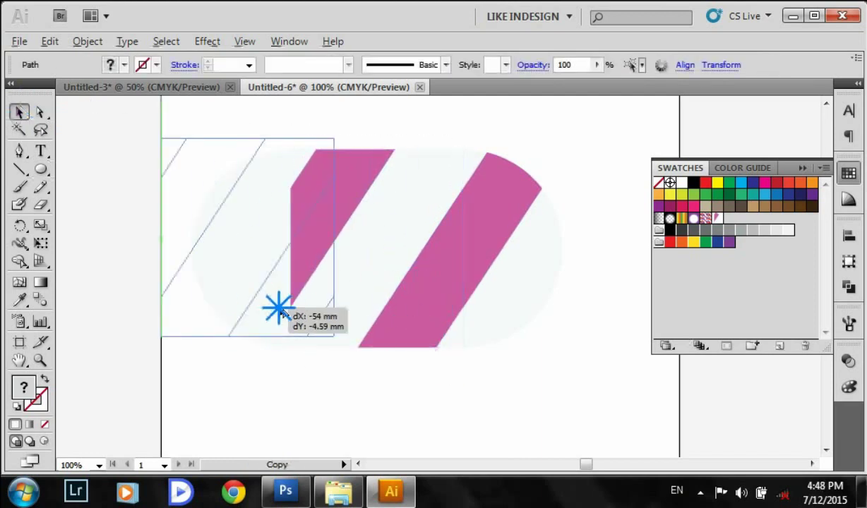
drag(328, 338, 387, 345)
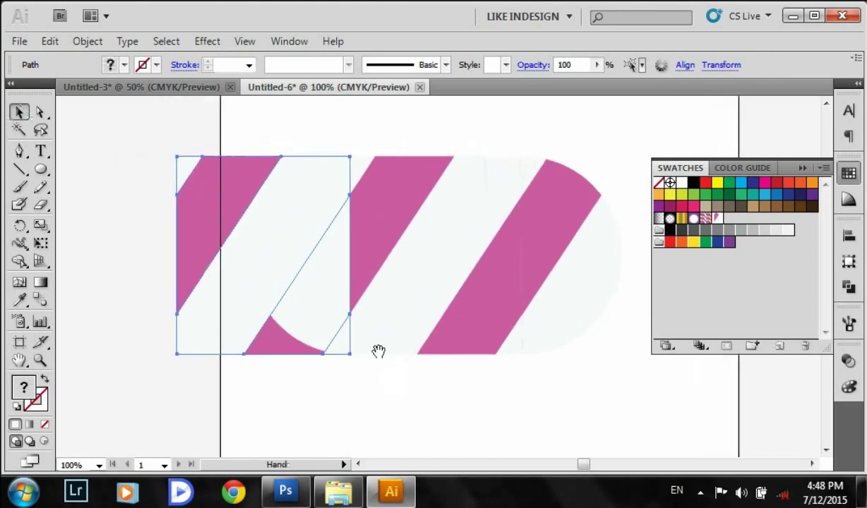
right_click(298, 223)
click(309, 199)
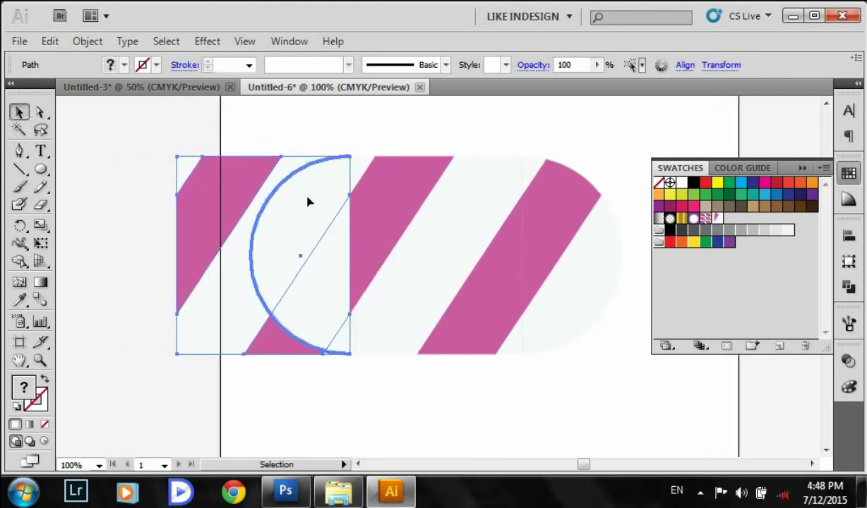
drag(313, 134, 270, 388)
drag(175, 132, 342, 381)
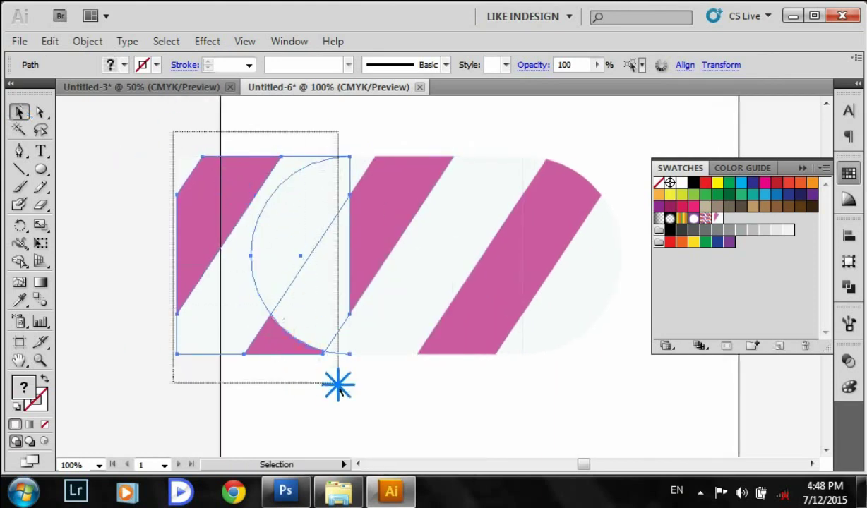
Step: Divide the left stripes along the half-circle, ungroup, and delete the pieces outside the curve
click(848, 287)
click(748, 295)
right_click(284, 190)
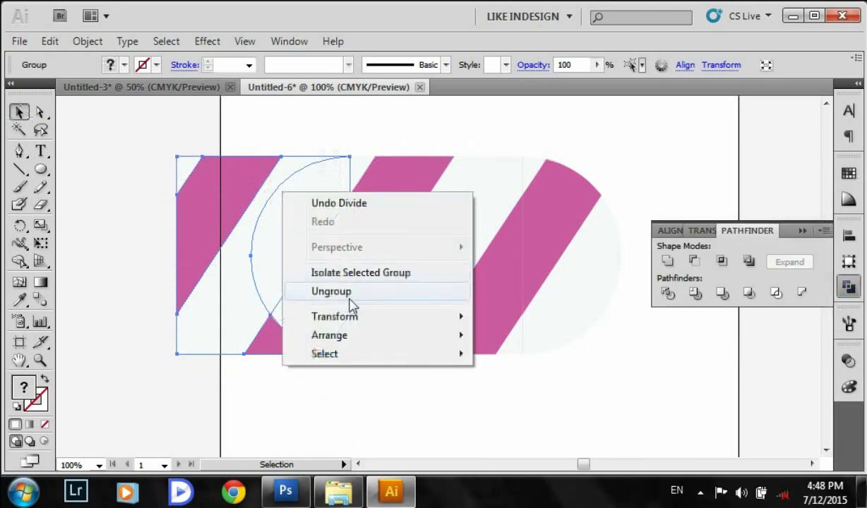
click(349, 293)
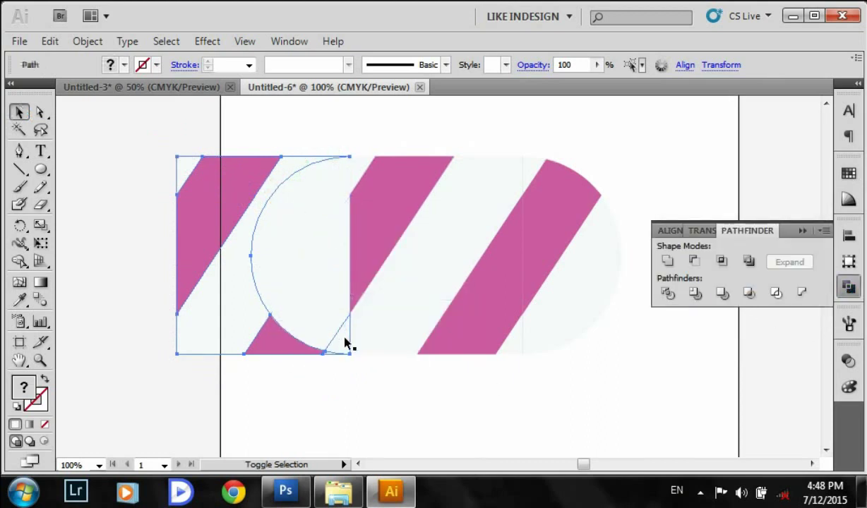
key(Delete)
Step: Eyedrop the stripe pink into the lower-left wedge of the half-circle
click(310, 226)
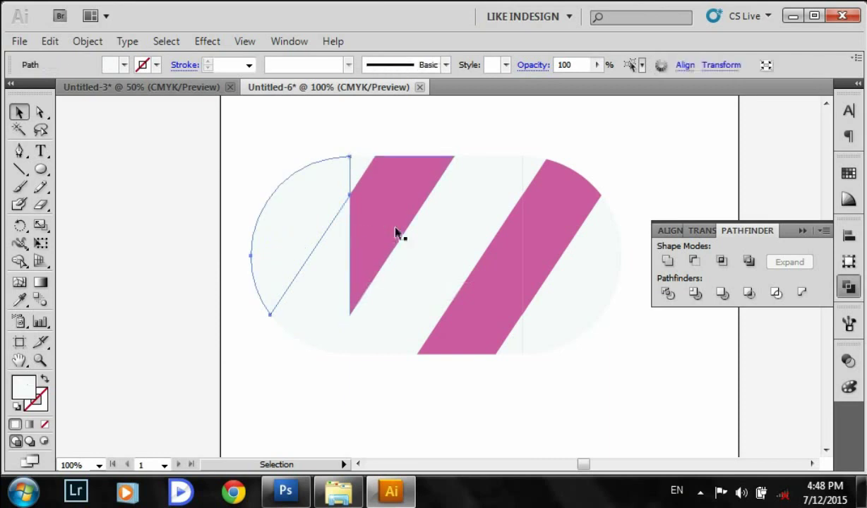
click(319, 288)
key(i)
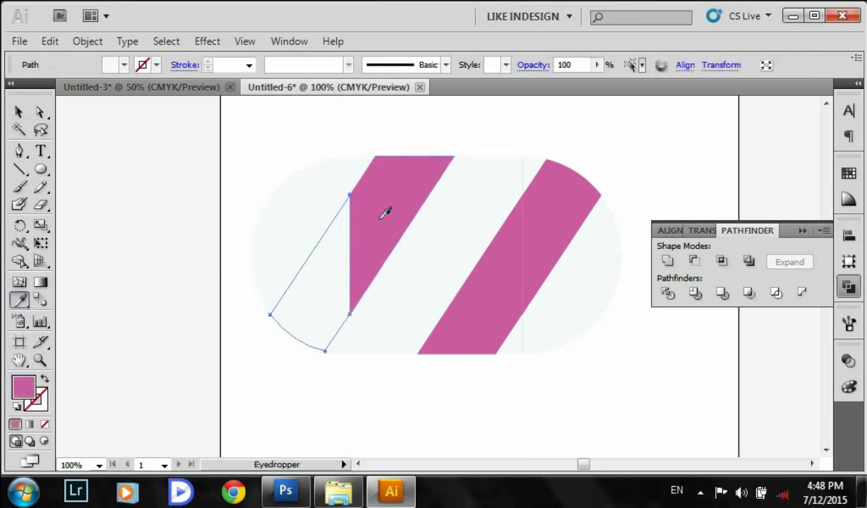
click(385, 213)
key(v)
click(494, 362)
Step: Save the striped left half-circle end as a pattern swatch
mouse_move(255, 136)
mouse_down()
mouse_move(331, 311)
mouse_move(341, 385)
mouse_up()
click(849, 198)
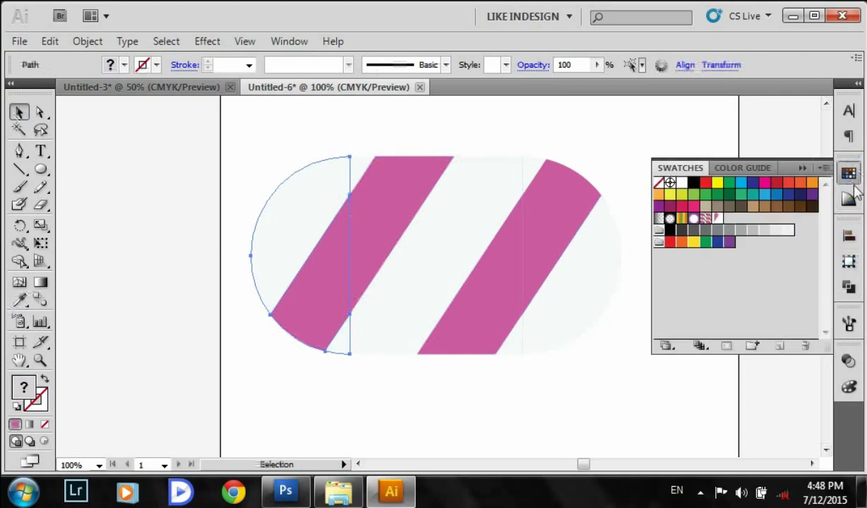
drag(304, 216, 750, 275)
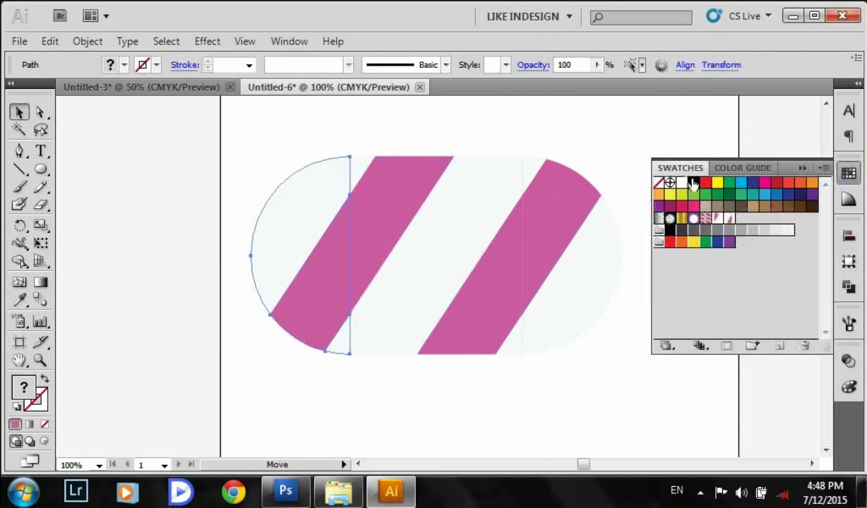
scroll(579, 368, right, 2)
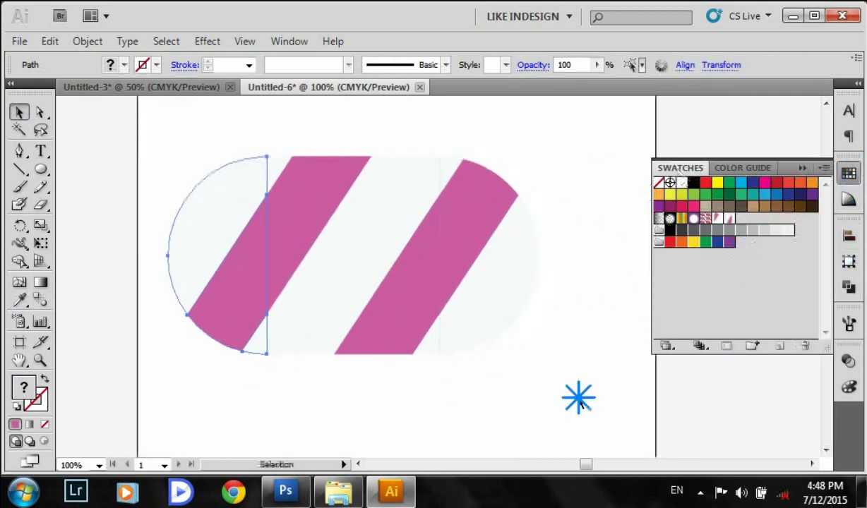
click(577, 399)
click(848, 324)
Step: Set the stripe pattern brush's end tile to New Pattern Swatch 3 and start tile to New Pattern Swatch 4
click(750, 409)
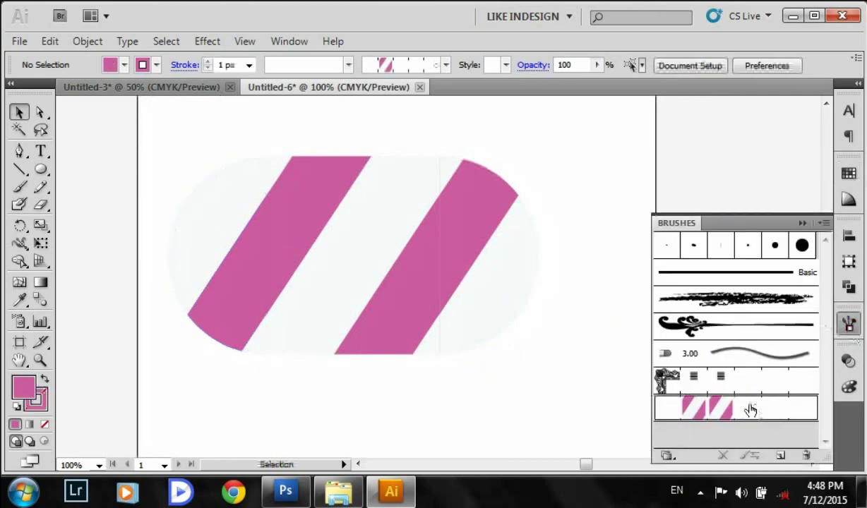
double_click(751, 410)
drag(600, 72, 529, 71)
click(572, 194)
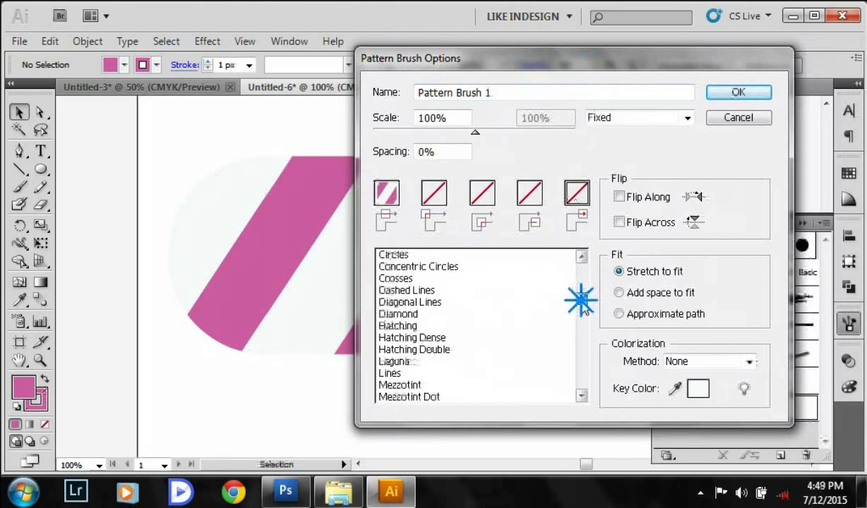
drag(581, 276, 581, 322)
click(469, 364)
click(530, 193)
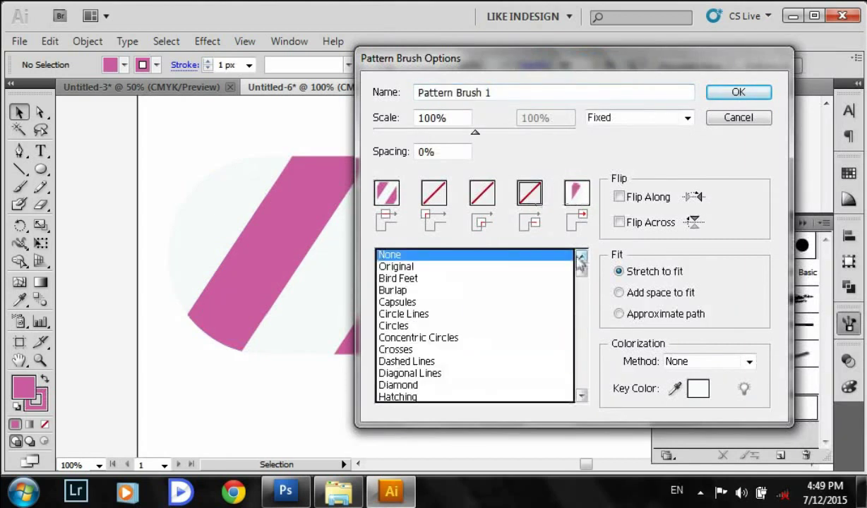
drag(581, 267, 580, 321)
click(452, 374)
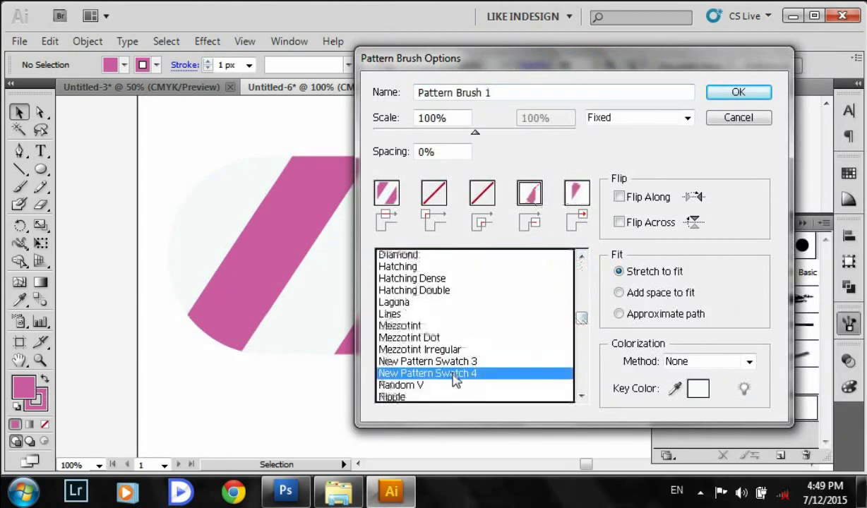
click(728, 91)
click(845, 327)
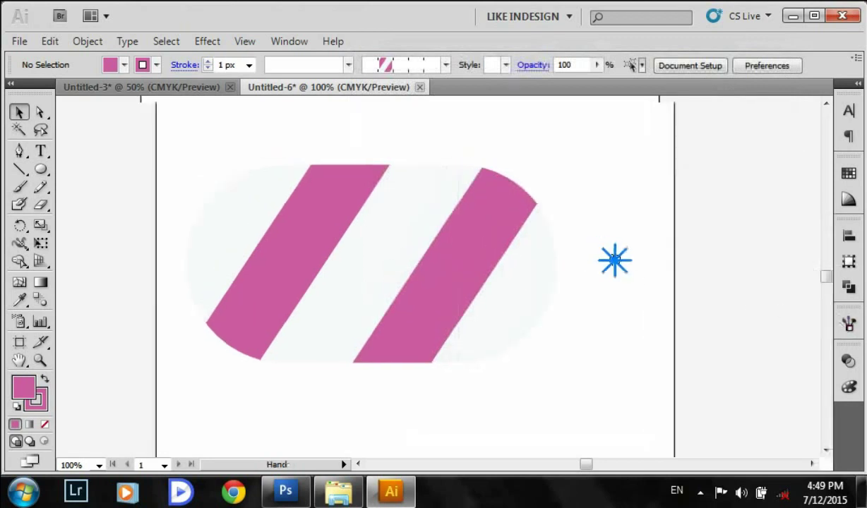
Step: Move the striped candy sample onto the pasteboard left of the artboard
drag(164, 132, 571, 424)
scroll(671, 356, left, 5)
key(ctrl+minus)
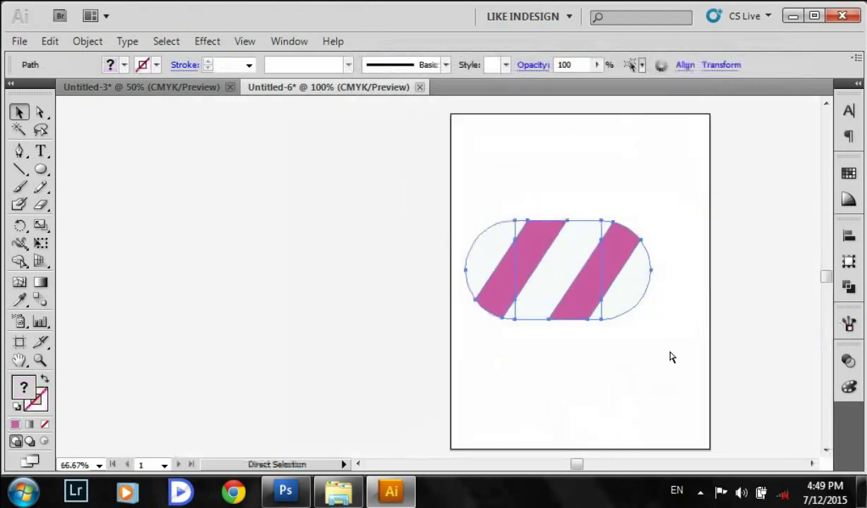
key(ctrl+minus)
drag(544, 283, 286, 277)
drag(524, 231, 440, 268)
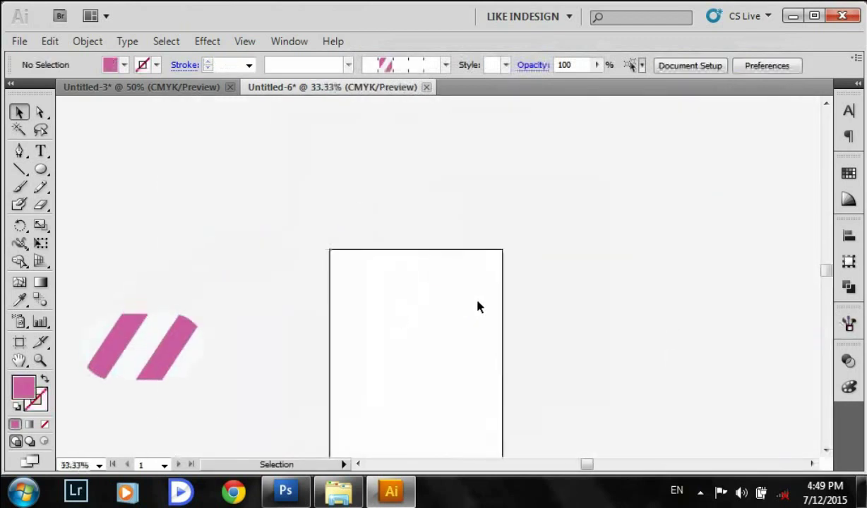
Step: Draw a wavy curved path across the artboard with the Pen tool
key(p)
click(255, 199)
drag(355, 240, 383, 366)
click(473, 360)
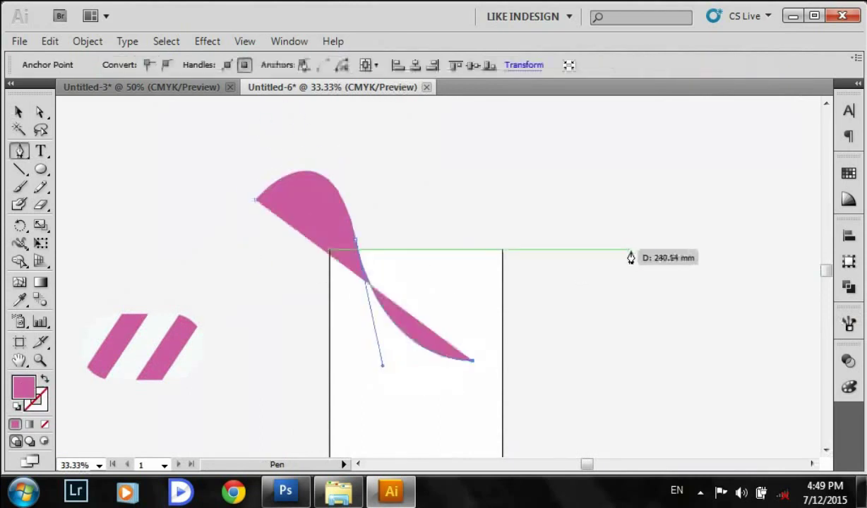
drag(640, 245, 670, 381)
key(v)
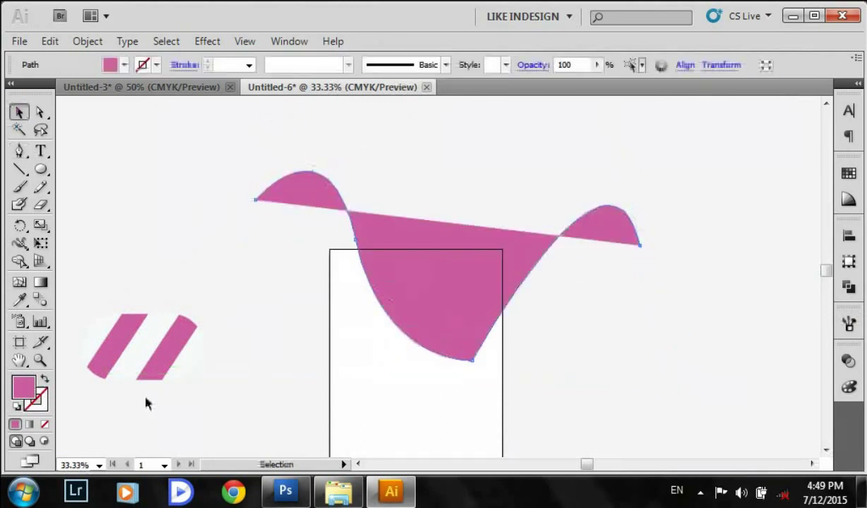
Step: Stroke the wavy path with the pink-striped pattern brush and reshape its bottom anchor
key(shift+x)
click(848, 324)
click(714, 381)
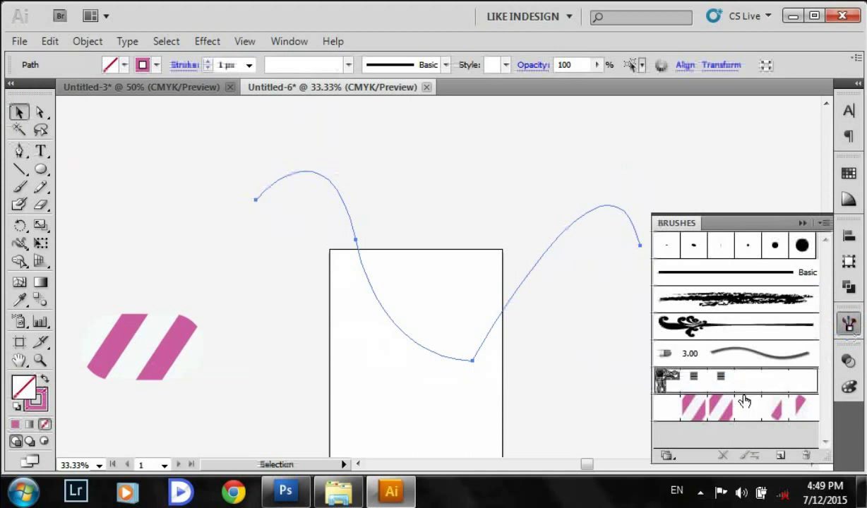
click(734, 407)
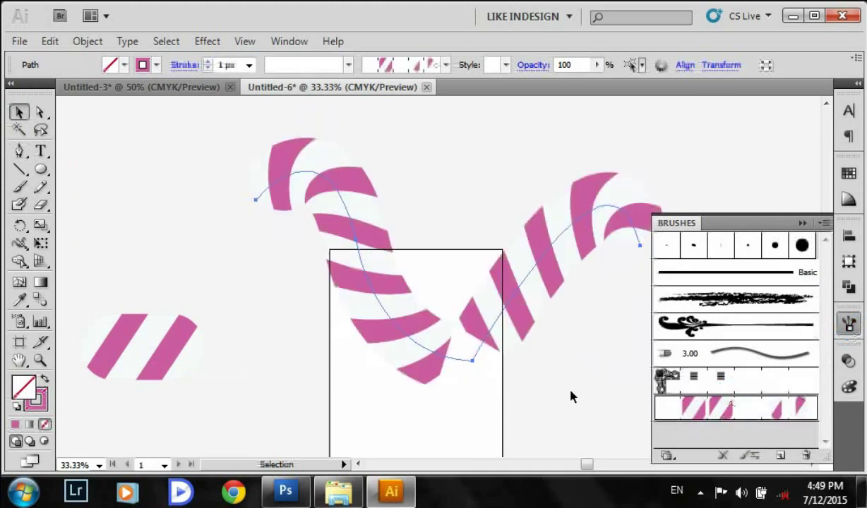
key(a)
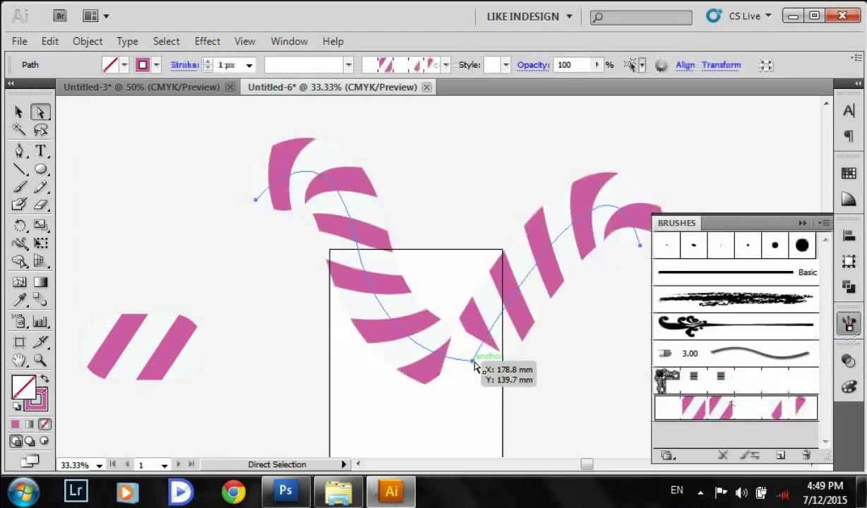
drag(471, 361, 555, 341)
key(shift+c)
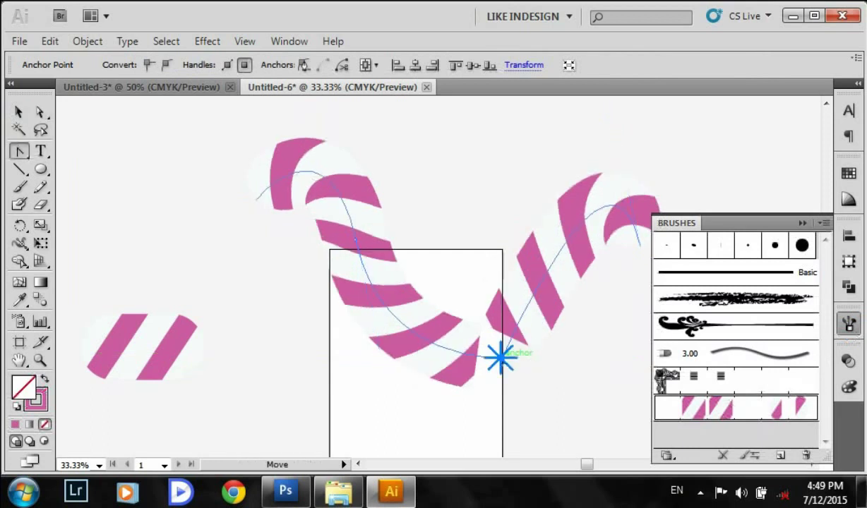
key(v)
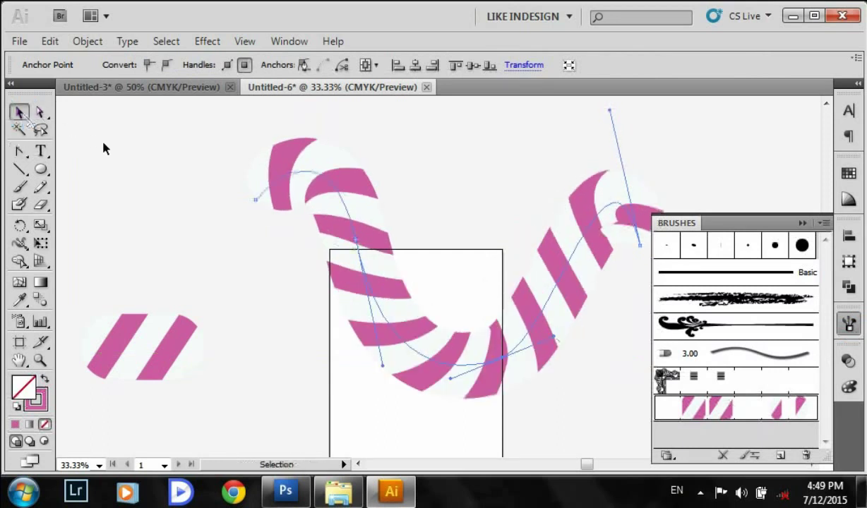
Step: Delete the candy-cane test path
drag(512, 216, 449, 199)
click(530, 337)
click(468, 323)
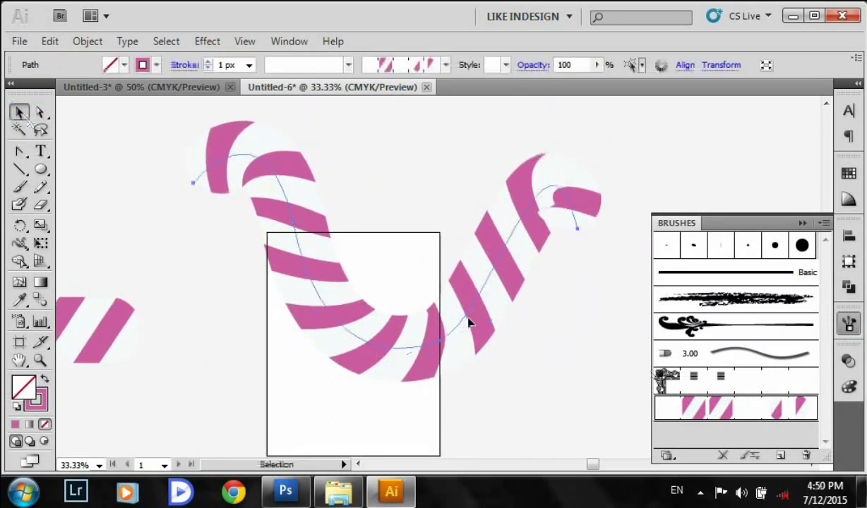
key(Delete)
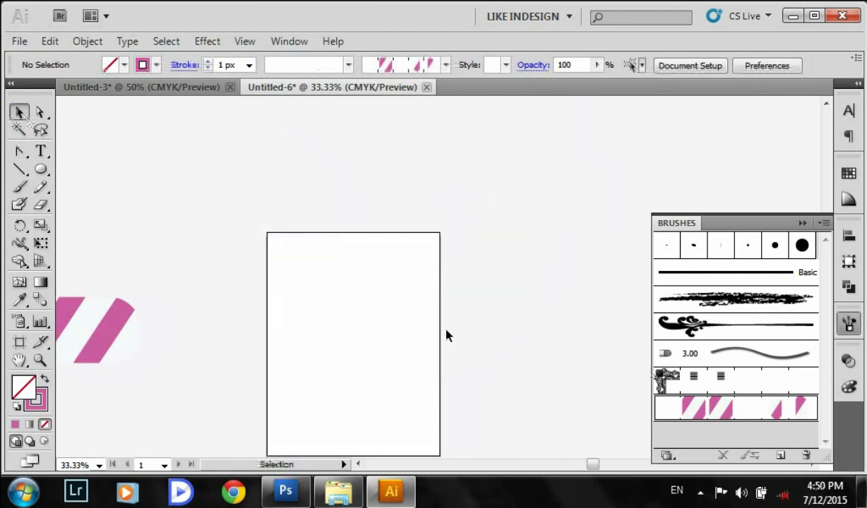
Step: Add a small 'I love' text line near the top of the artboard
key(ctrl+equal)
key(ctrl+equal)
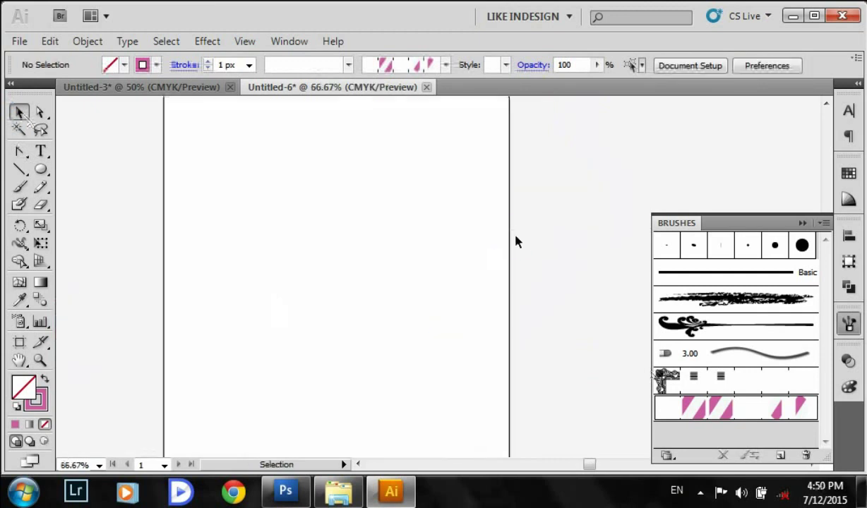
key(ctrl+minus)
drag(508, 278, 521, 252)
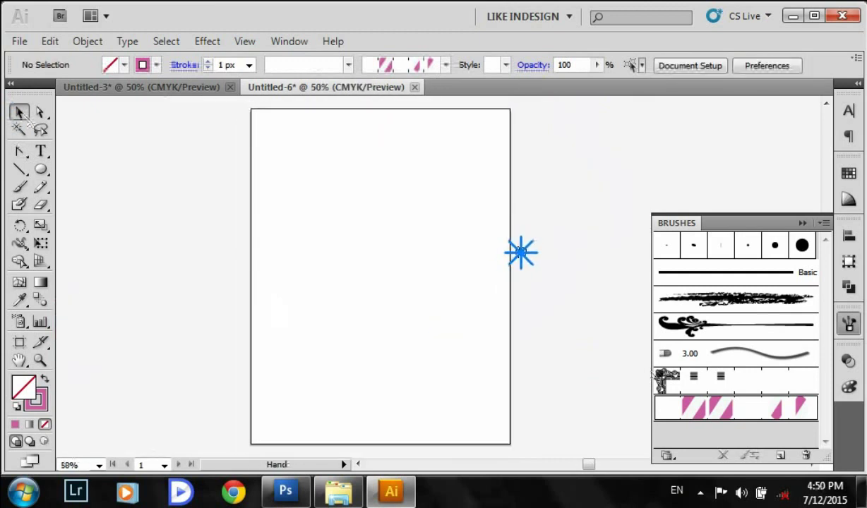
click(43, 154)
click(278, 196)
text(Hey)
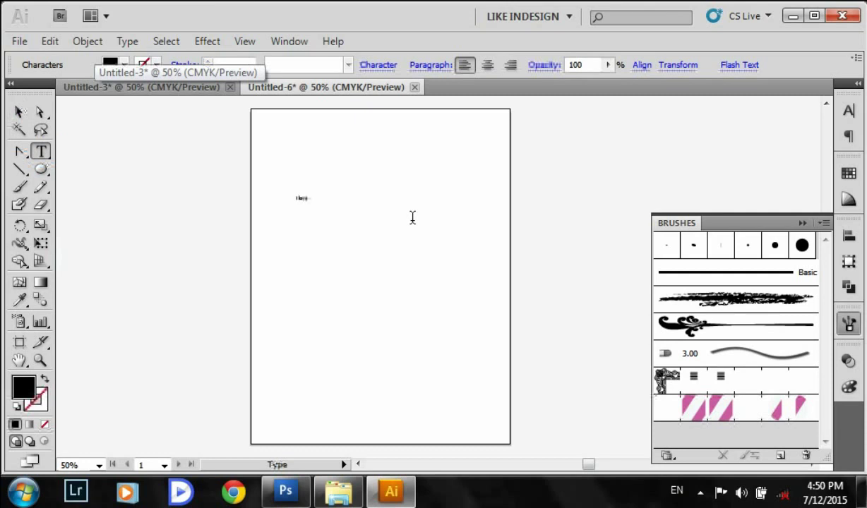
click(18, 113)
Step: Add 'typo-' and 'graphy' text lines below it and select all three lines
click(315, 255)
text(type)
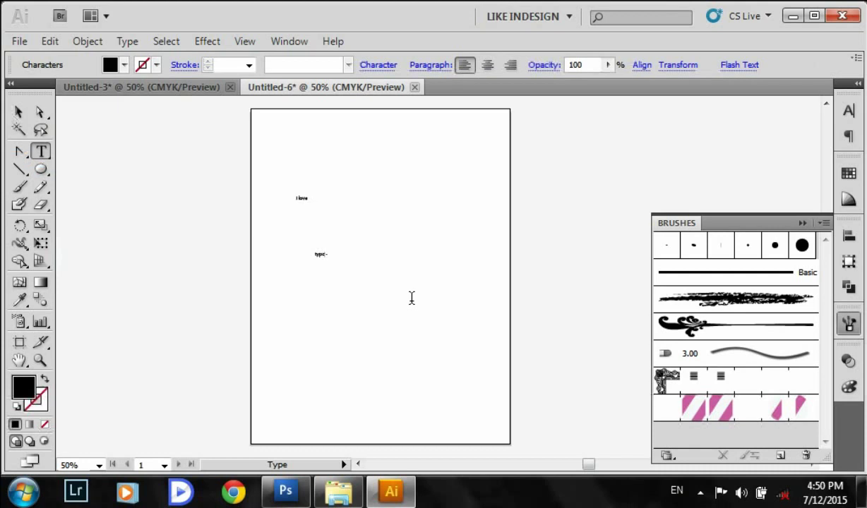
click(19, 112)
click(301, 316)
text(graphy)
click(19, 112)
drag(263, 172, 371, 348)
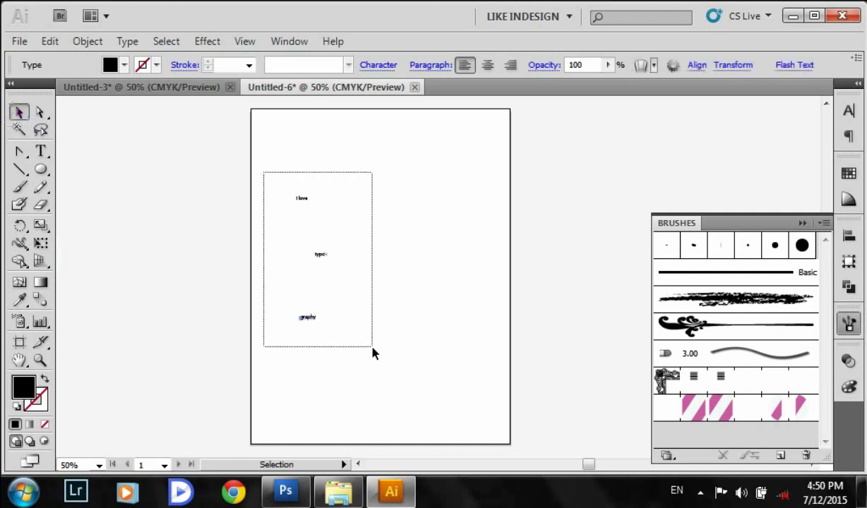
click(847, 111)
Step: Set the three text lines in the Giddyup Std font
click(717, 127)
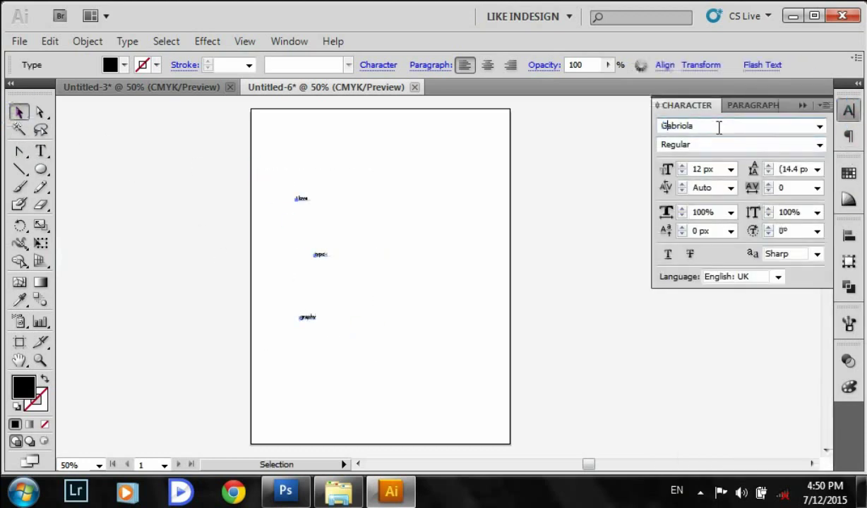
click(819, 126)
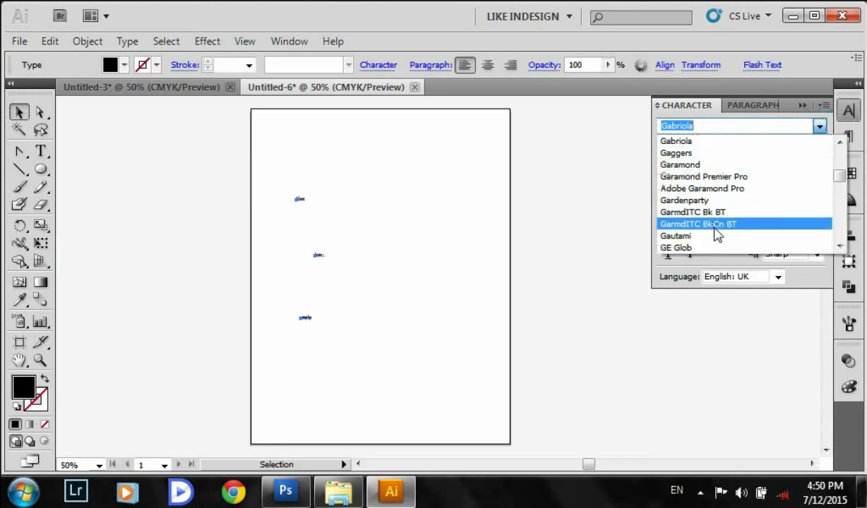
scroll(718, 207, down, 1)
scroll(717, 212, down, 1)
scroll(719, 215, down, 1)
scroll(722, 205, down, 1)
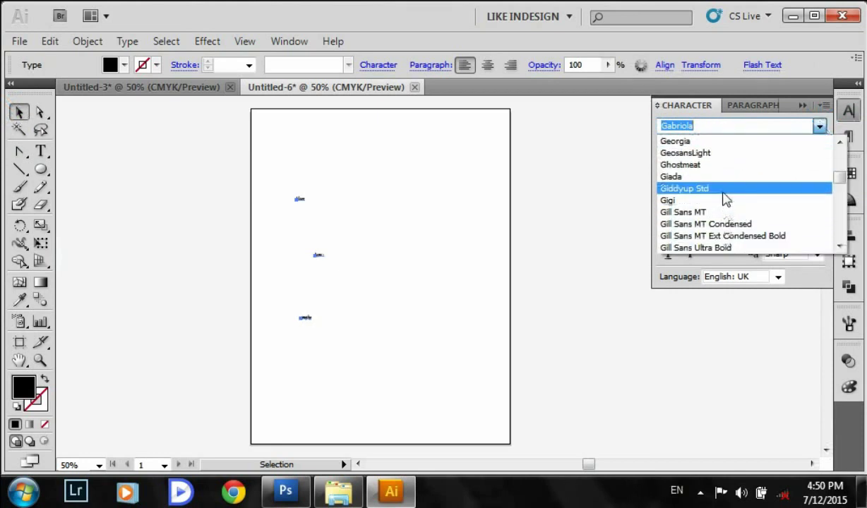
click(720, 195)
Step: Set the text lines' font size to 177 px
click(708, 170)
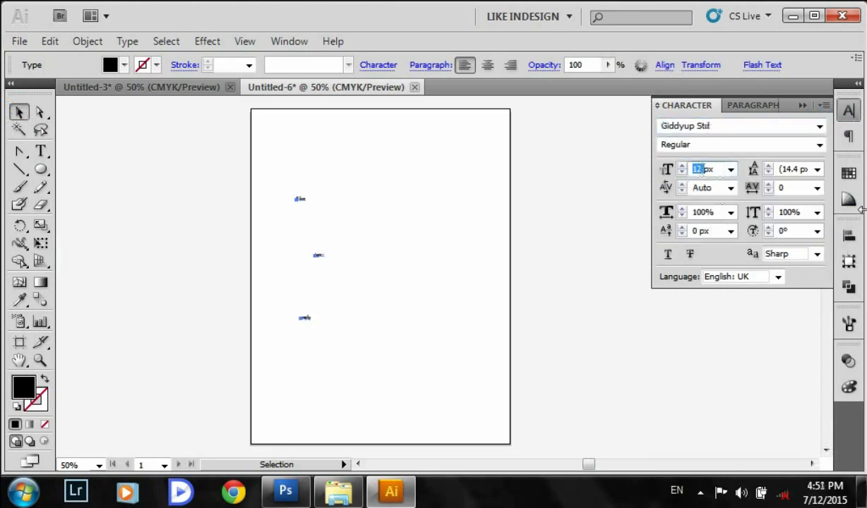
text(77)
key(Return)
click(731, 169)
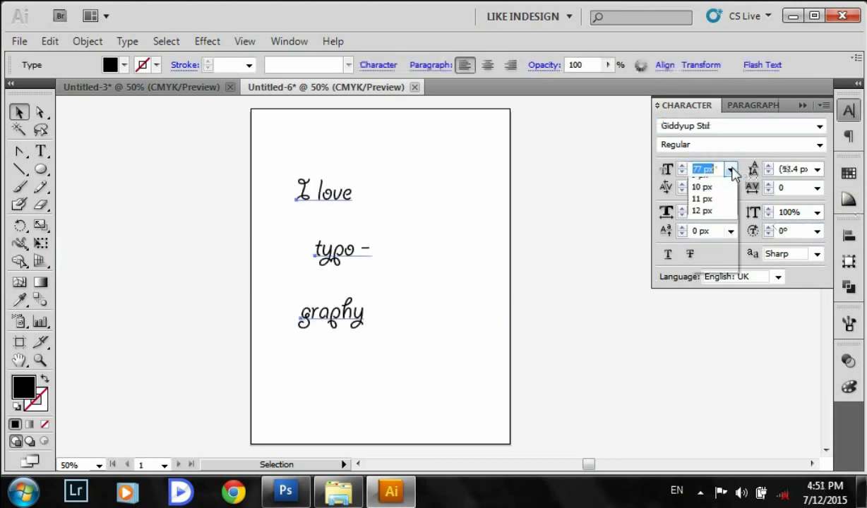
click(697, 170)
text(44)
click(498, 305)
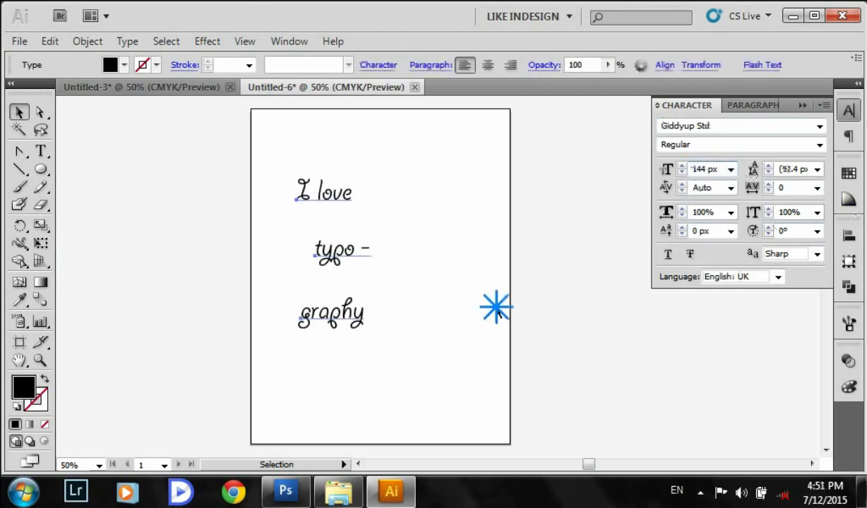
click(333, 186)
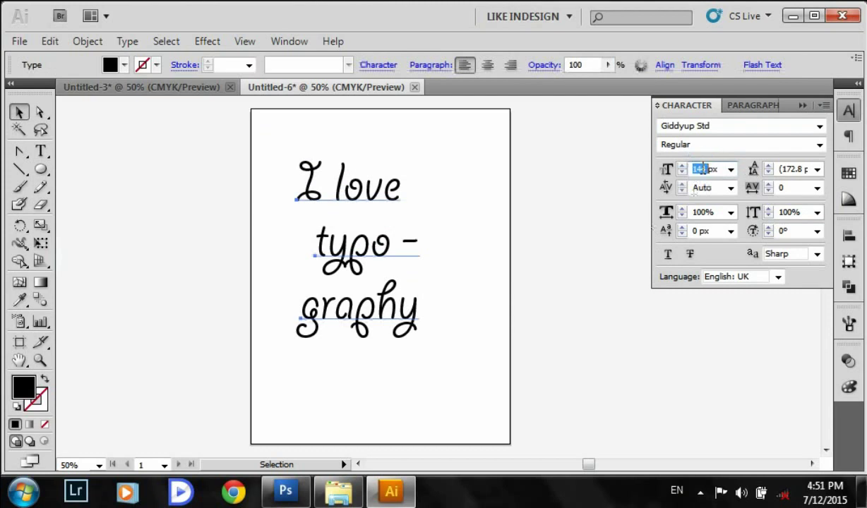
text(17)
key(Return)
click(536, 319)
click(290, 141)
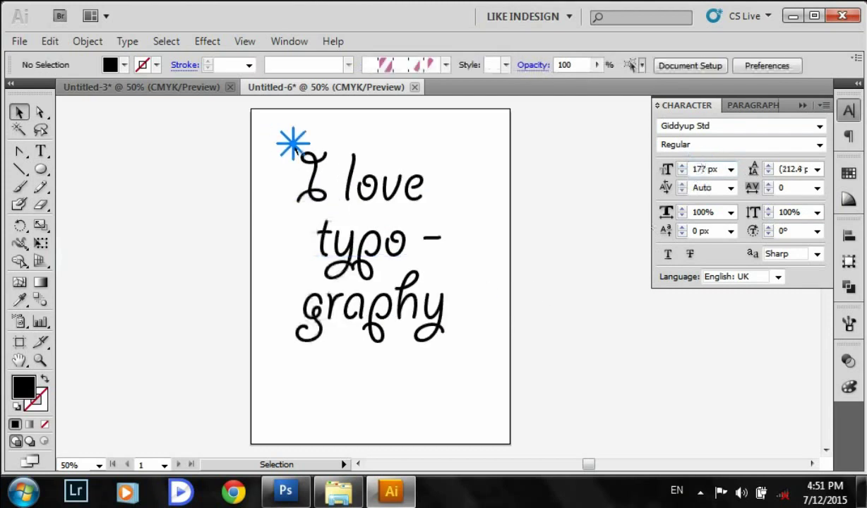
Step: Move 'I love' slightly down and shift 'typo-' right beneath it
key(ctrl+plus)
click(490, 362)
drag(541, 266, 555, 299)
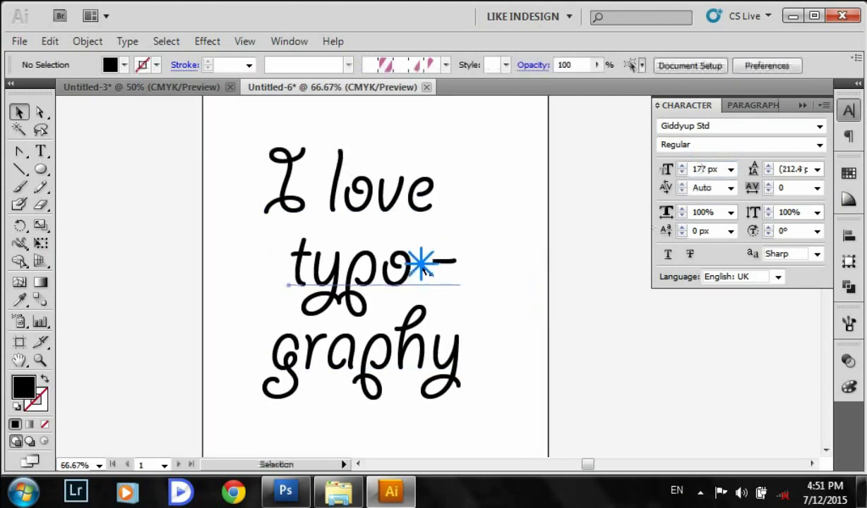
double_click(435, 261)
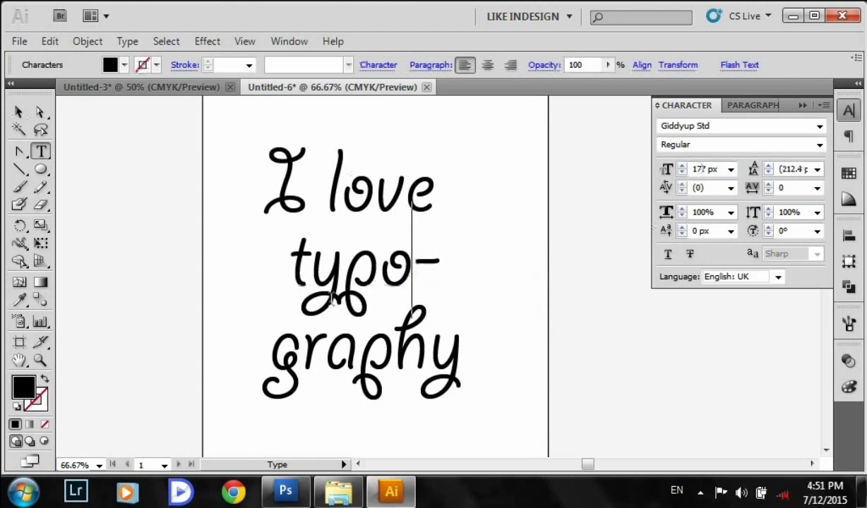
click(18, 112)
drag(362, 186, 362, 202)
drag(372, 294, 387, 288)
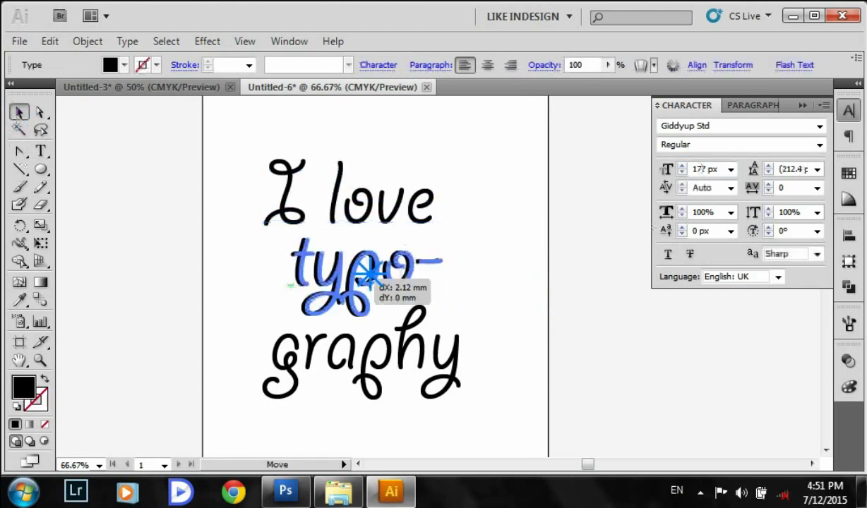
Step: Edit the 'I love' text and select the l in 'love'
double_click(364, 207)
key(Escape)
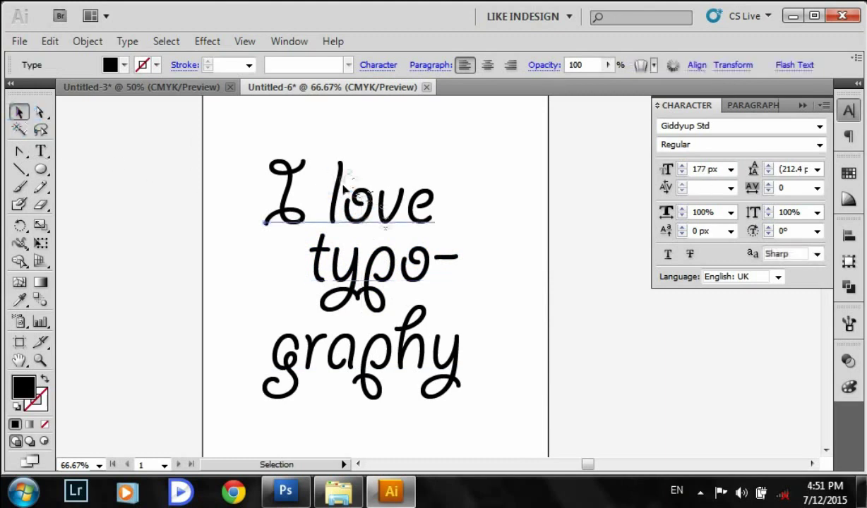
double_click(344, 203)
key(Escape)
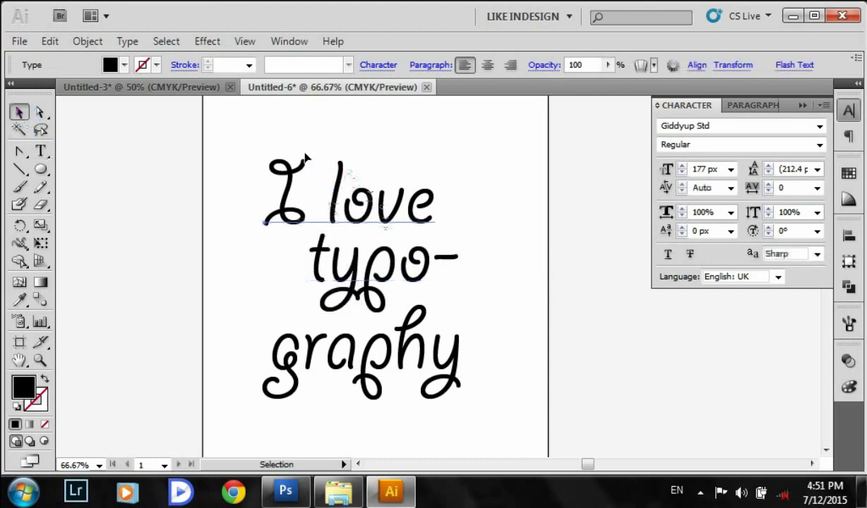
key(t)
click(345, 202)
drag(344, 202, 330, 201)
Step: Retype the letter in 'love' as a lowercase l
click(342, 201)
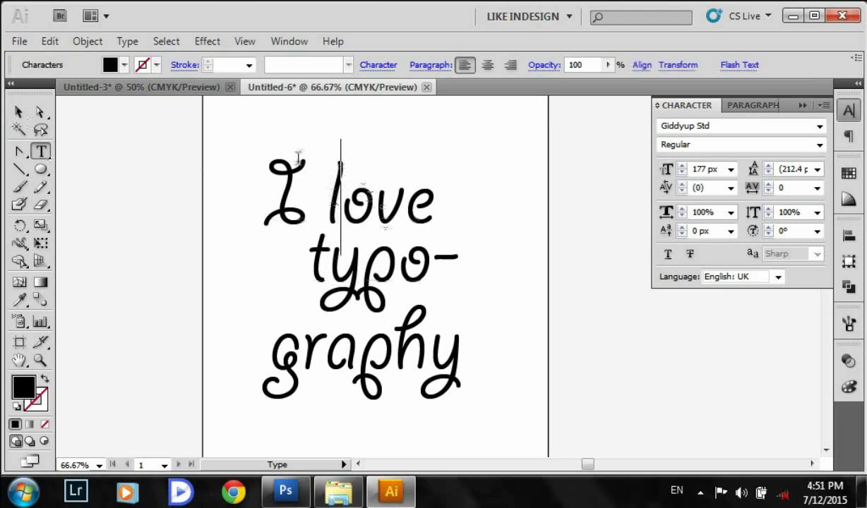
key(BackSpace)
text(L)
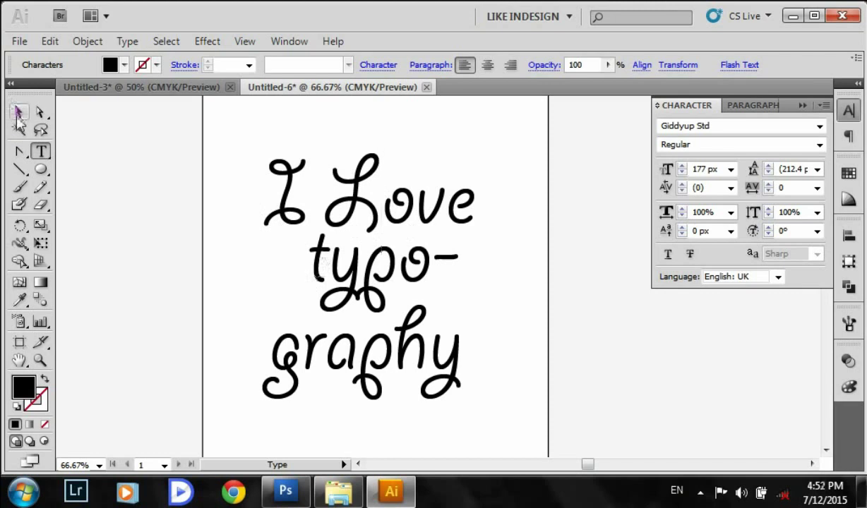
key(BackSpace)
text(l)
click(19, 111)
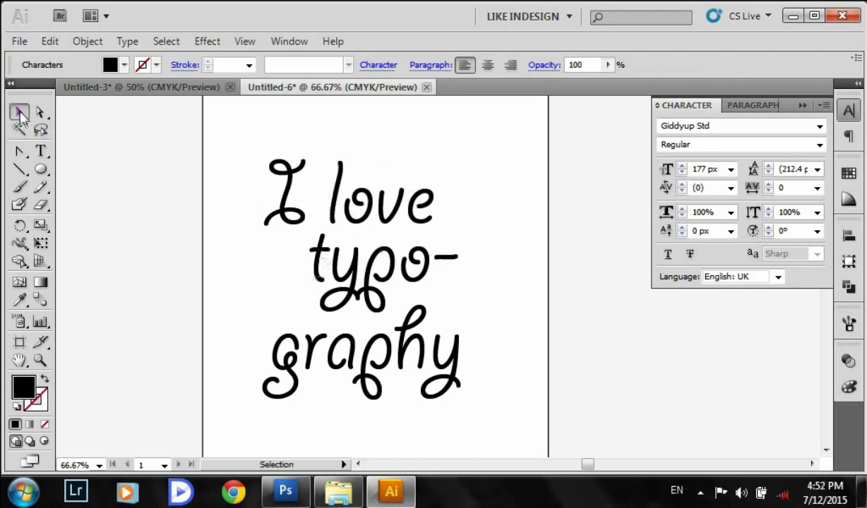
Step: Reposition the 'graphy' and 'typo-' lines into a tighter stack
click(586, 340)
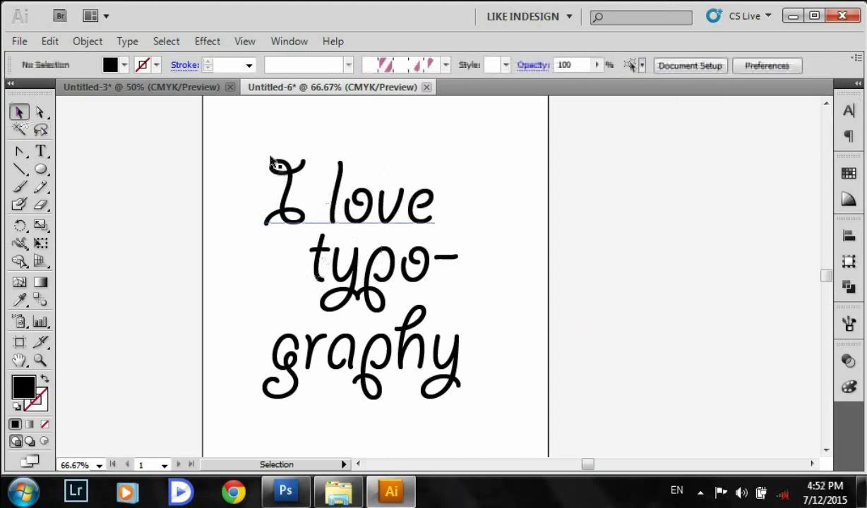
mouse_move(375, 366)
mouse_down()
mouse_move(358, 348)
mouse_move(362, 356)
mouse_up()
click(508, 306)
drag(395, 264, 382, 264)
click(531, 358)
drag(521, 337, 542, 338)
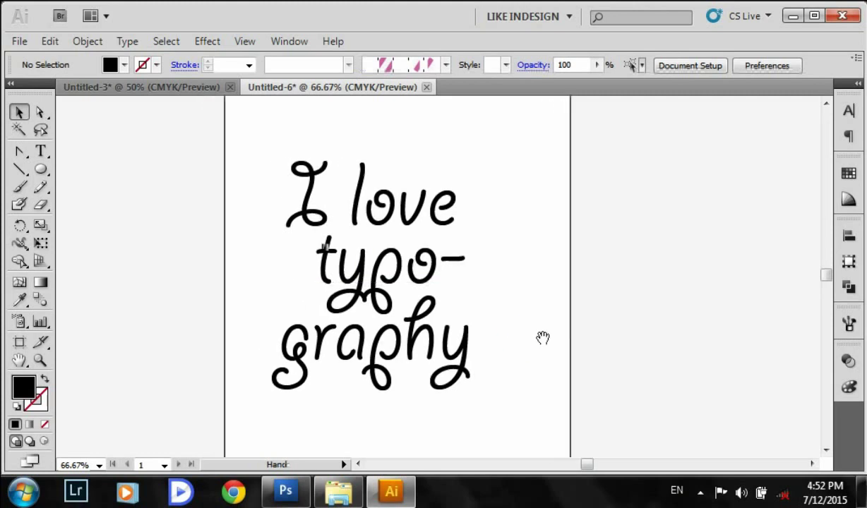
drag(445, 357, 436, 370)
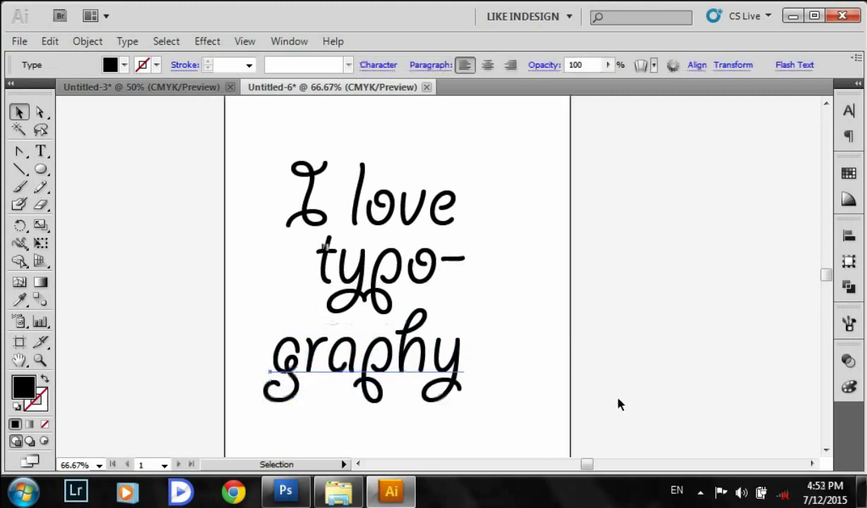
drag(412, 355, 419, 341)
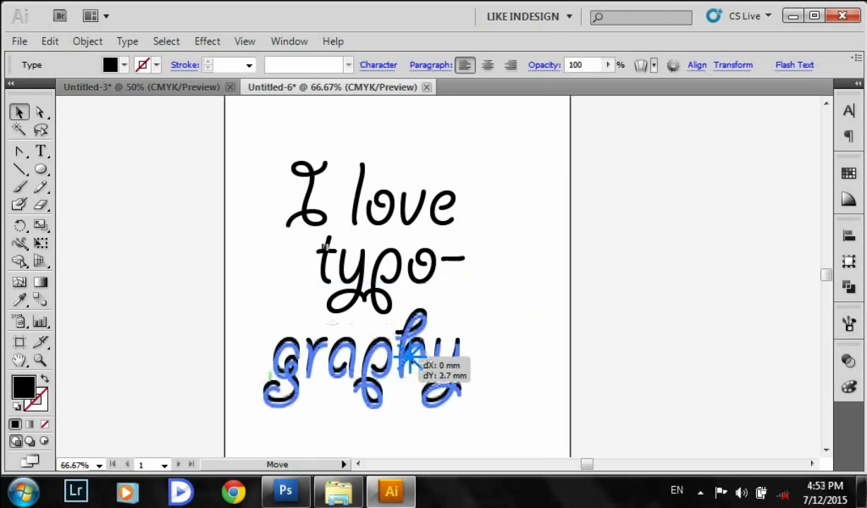
click(513, 344)
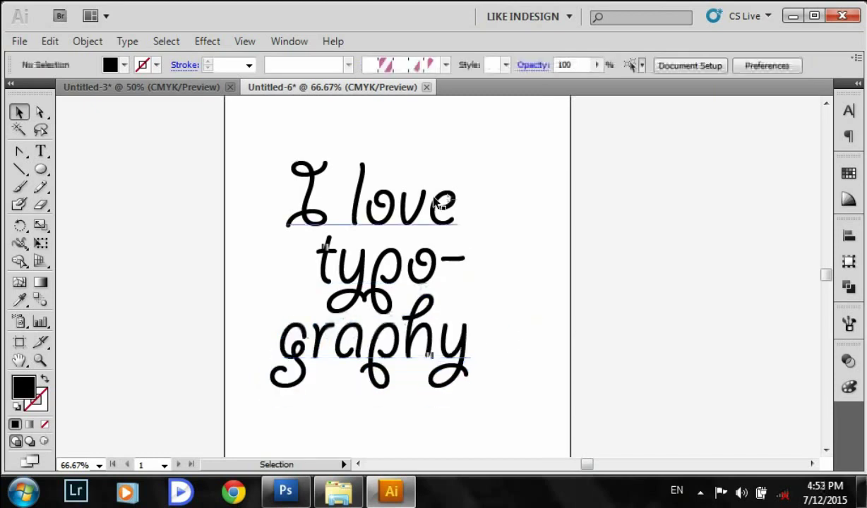
Step: Reduce the leading between 'I love' and 'typo-' with two Alt+Up nudges
click(436, 204)
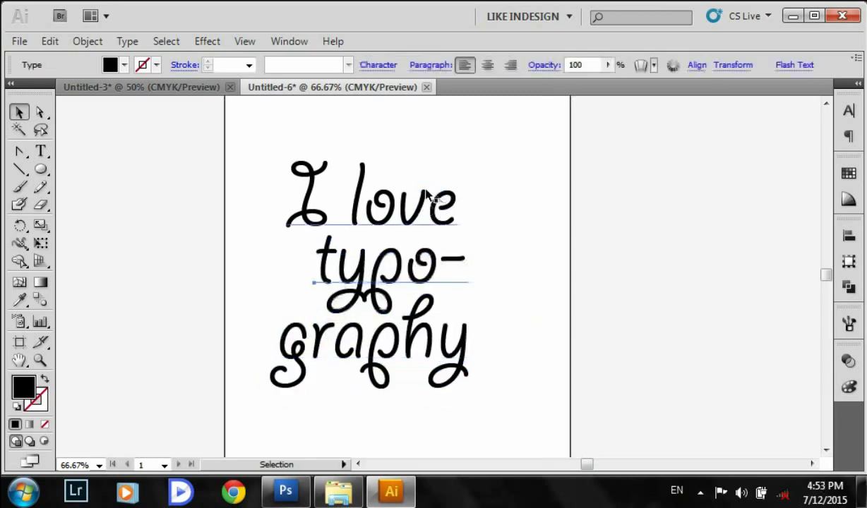
key(alt+Up)
key(alt+Up)
key(alt+Up)
key(alt+Up)
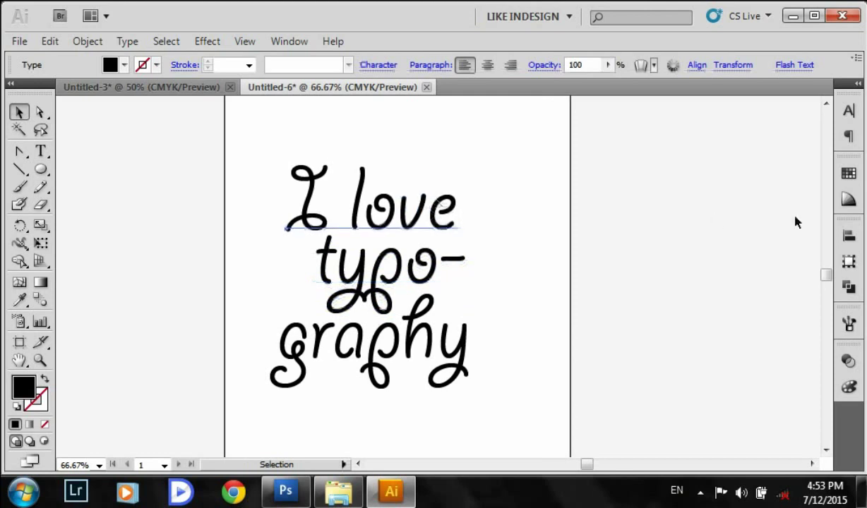
key(alt+Up)
mouse_move(296, 138)
mouse_down()
mouse_move(484, 382)
mouse_move(503, 372)
mouse_up()
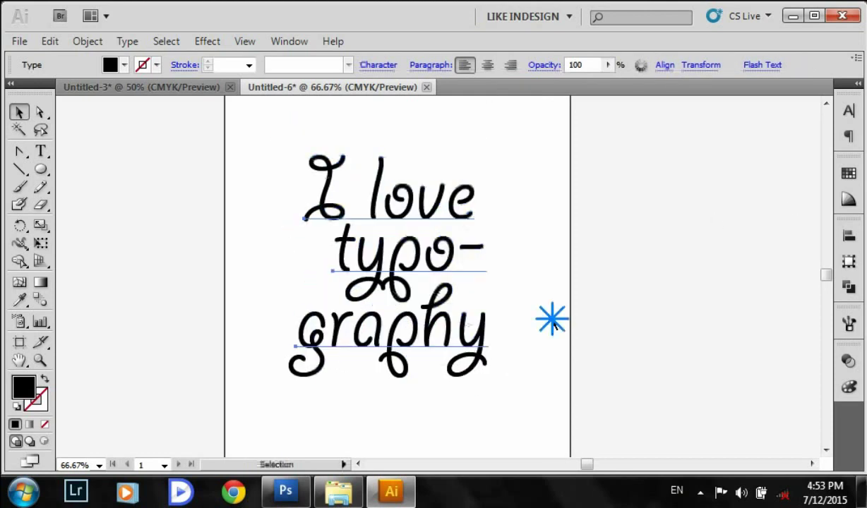
click(551, 319)
click(289, 41)
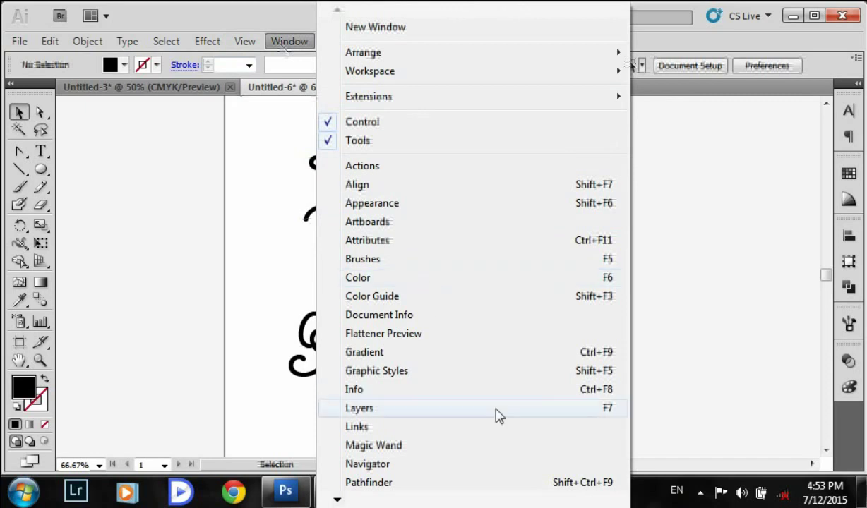
Step: Add a new layer above the text and set the Pen to no fill with a dark red stroke
click(408, 410)
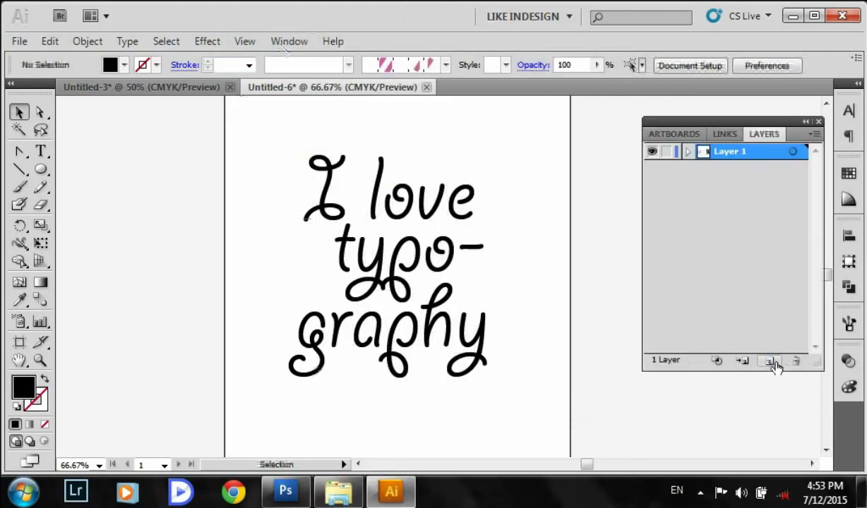
click(771, 361)
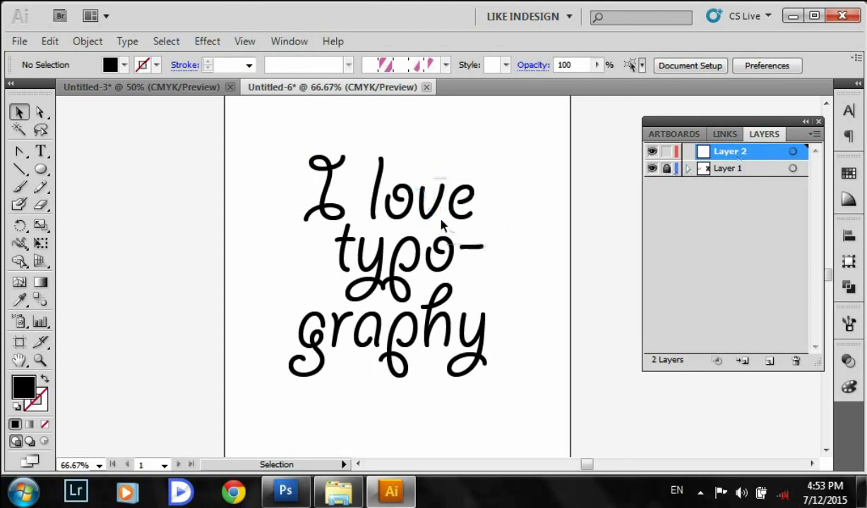
key(p)
click(45, 383)
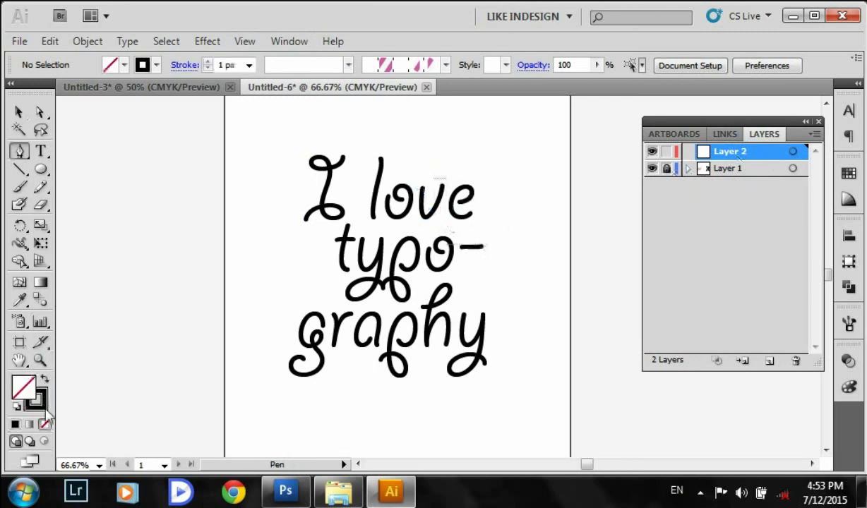
click(815, 431)
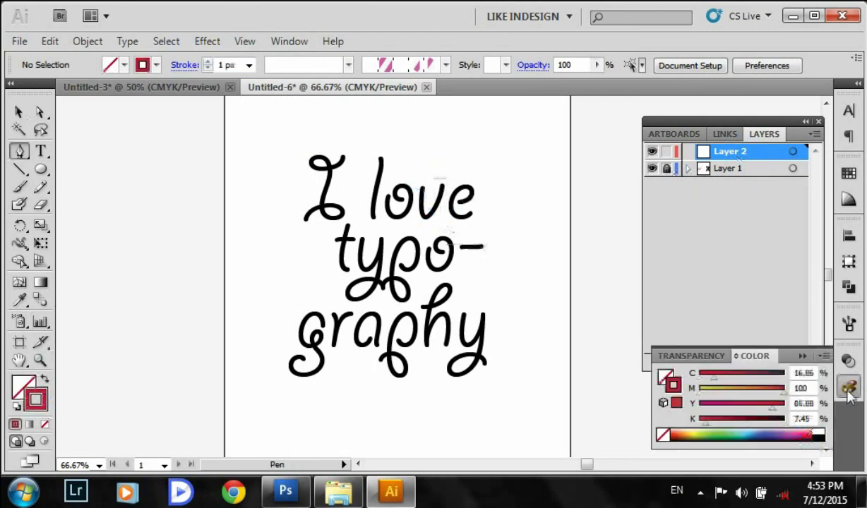
key(ctrl+equal)
key(ctrl+equal)
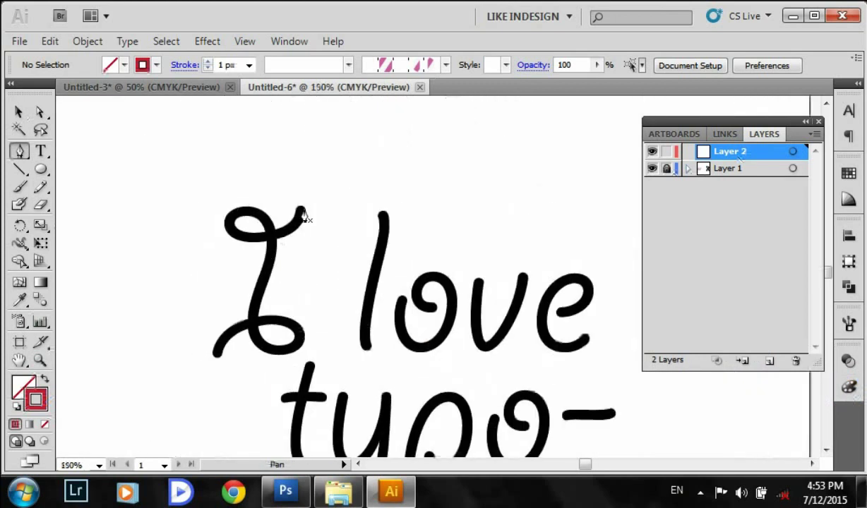
Step: Start tracing the I's top loop and stem, undoing the stray points
click(304, 219)
mouse_move(242, 242)
mouse_down()
mouse_move(213, 216)
mouse_move(274, 215)
mouse_up()
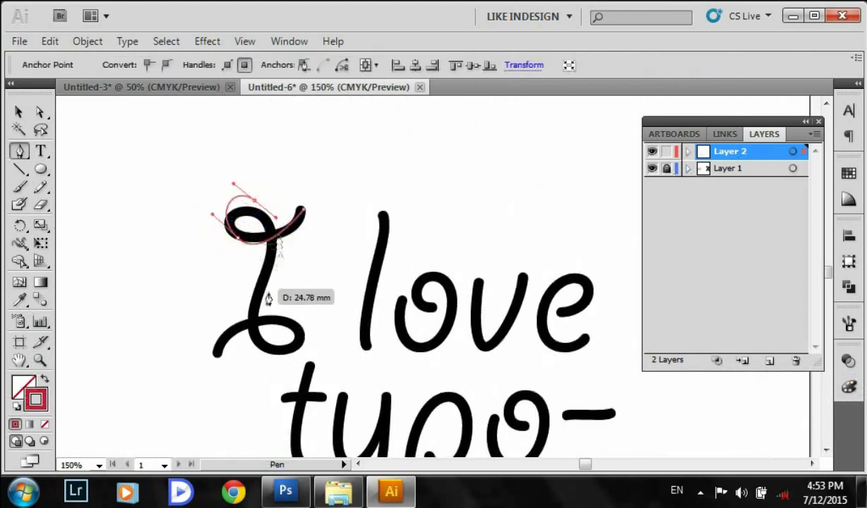
drag(269, 299, 264, 364)
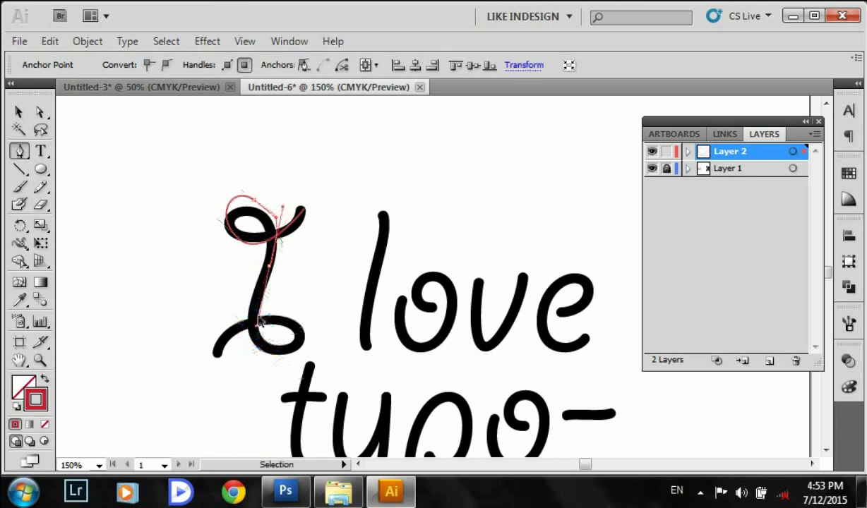
drag(267, 193, 300, 204)
drag(260, 322, 260, 367)
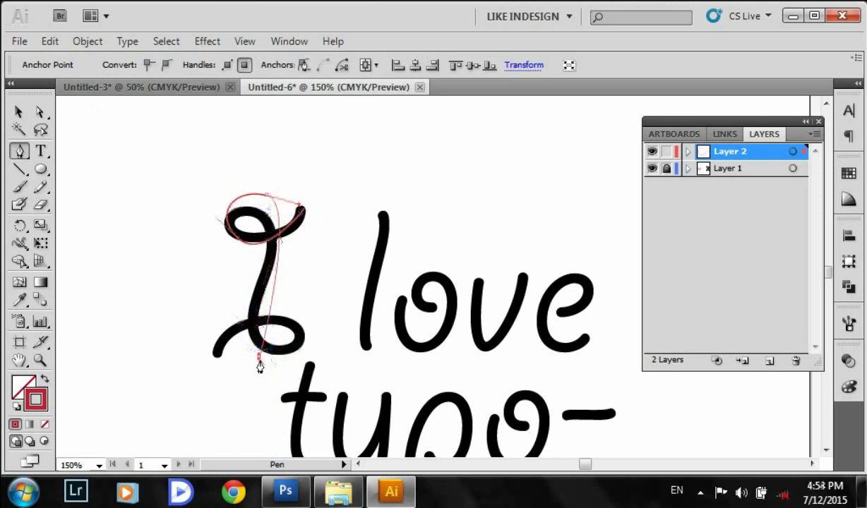
drag(301, 331, 322, 250)
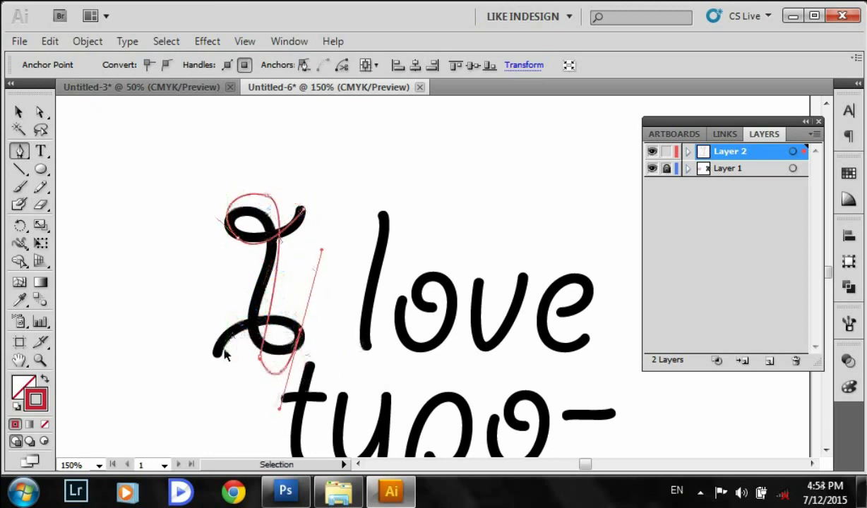
key(ctrl+z)
key(ctrl+z)
Step: Trace the I's path over the top loop, stem, bottom loop and lower-left tail
mouse_move(258, 238)
mouse_down()
mouse_move(222, 233)
mouse_move(273, 197)
mouse_up()
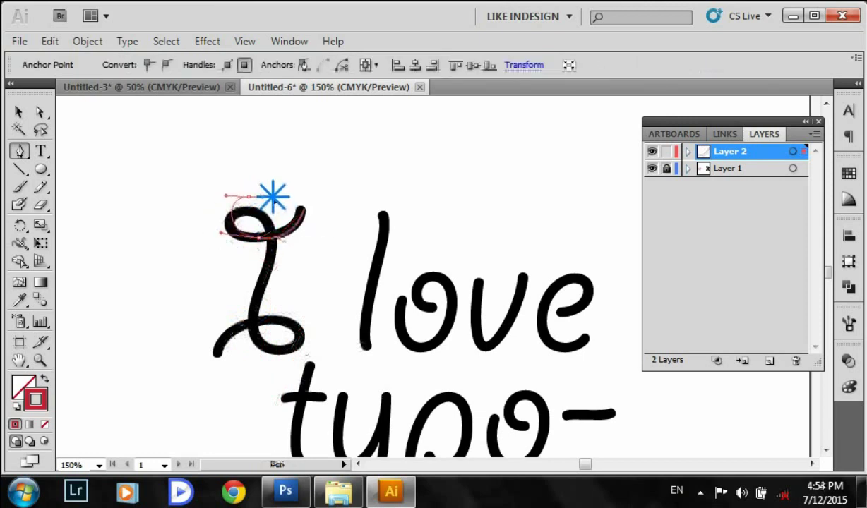
drag(274, 196, 263, 292)
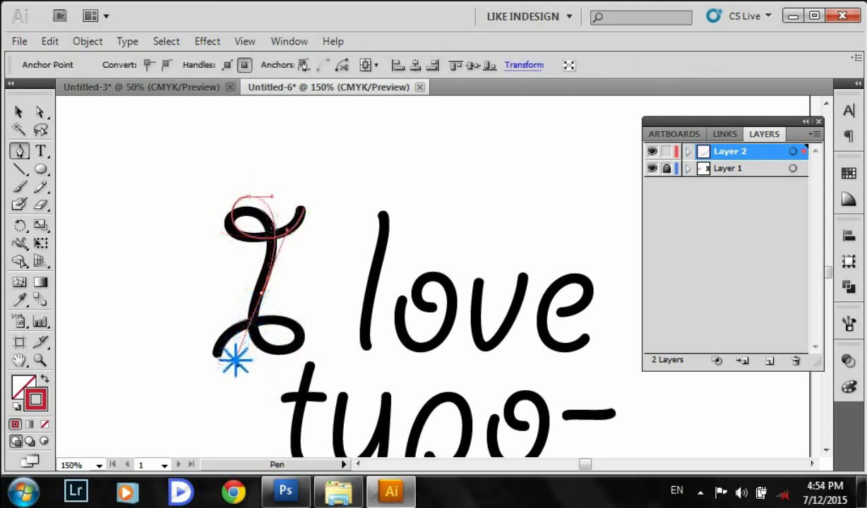
drag(255, 370, 282, 369)
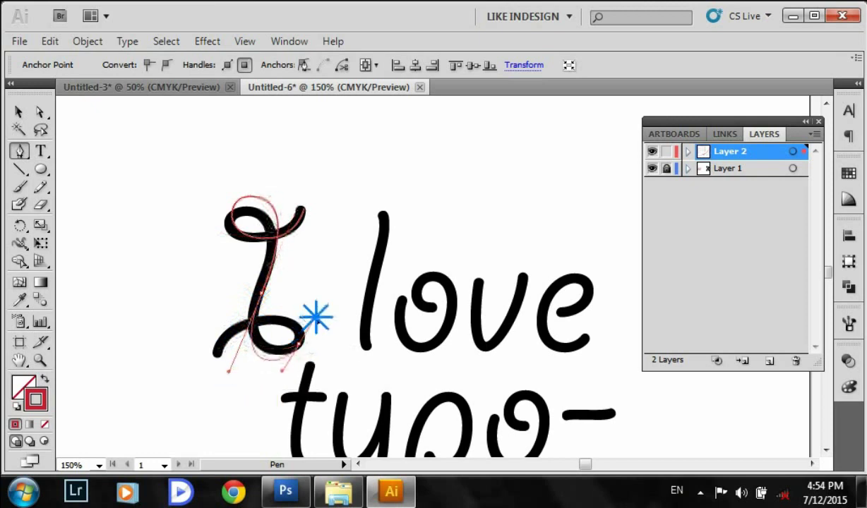
mouse_move(216, 353)
mouse_down()
mouse_move(164, 415)
mouse_move(237, 326)
mouse_move(170, 344)
mouse_move(219, 362)
mouse_up()
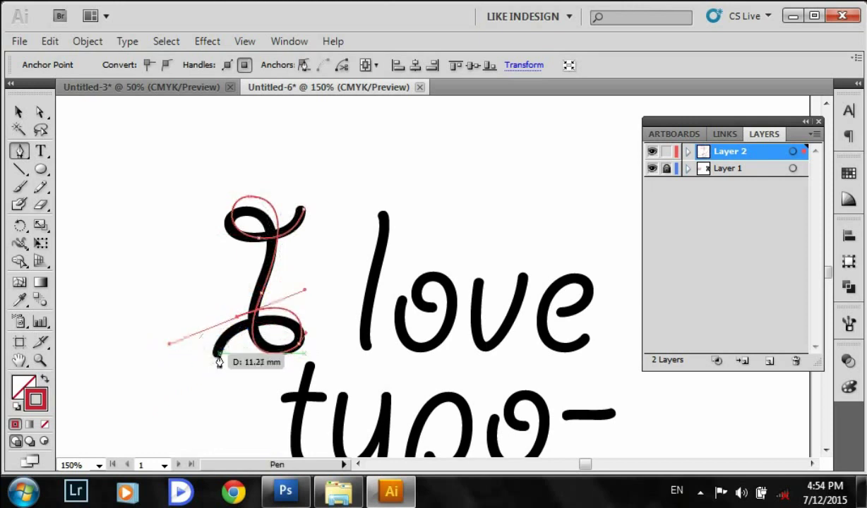
key(ctrl+space)
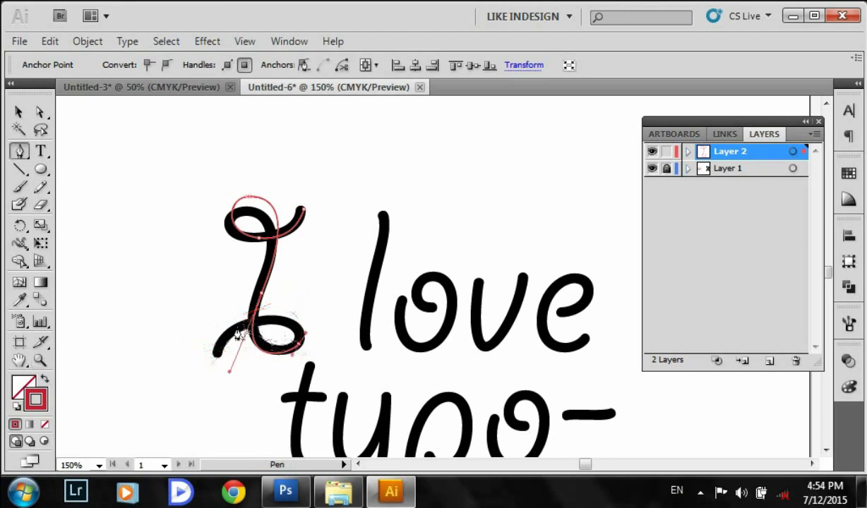
mouse_move(228, 339)
mouse_down()
mouse_move(201, 354)
mouse_move(218, 396)
mouse_up()
click(302, 346)
click(19, 113)
Step: Apply the pink striped pattern brush to the traced I path
click(272, 275)
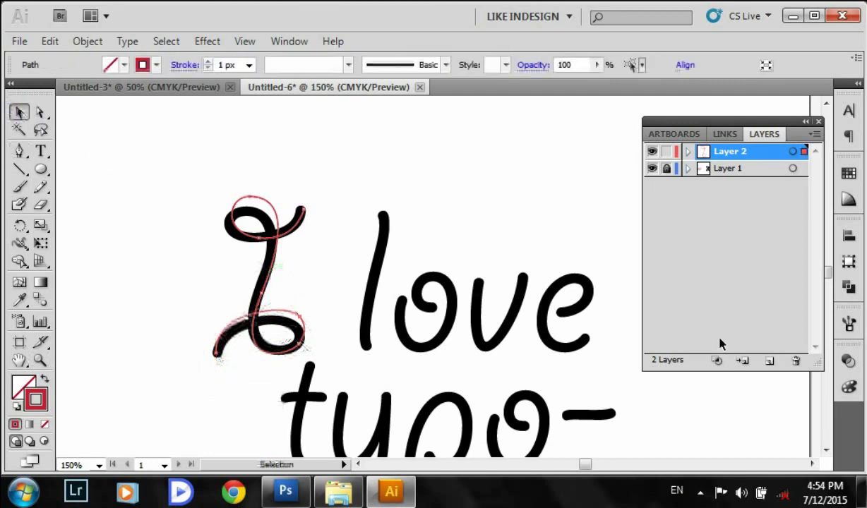
click(849, 324)
click(734, 408)
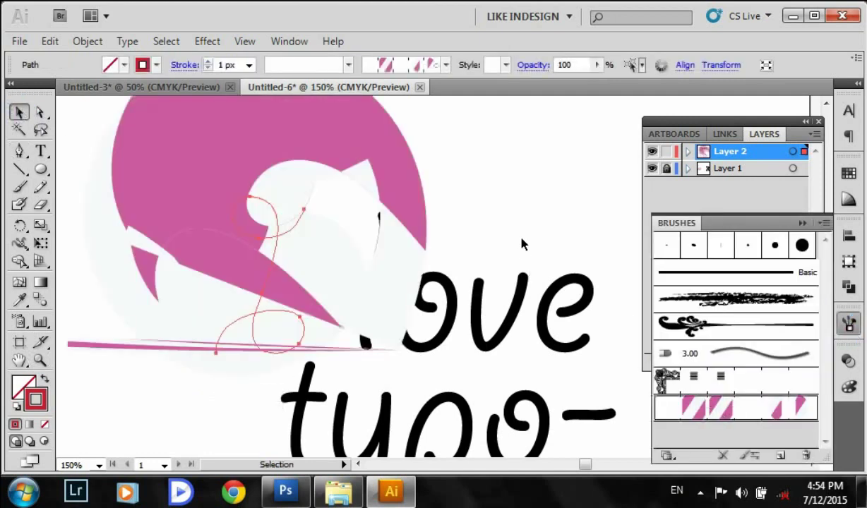
Step: Set the pattern brush scale to 5% and apply it to existing strokes
double_click(664, 406)
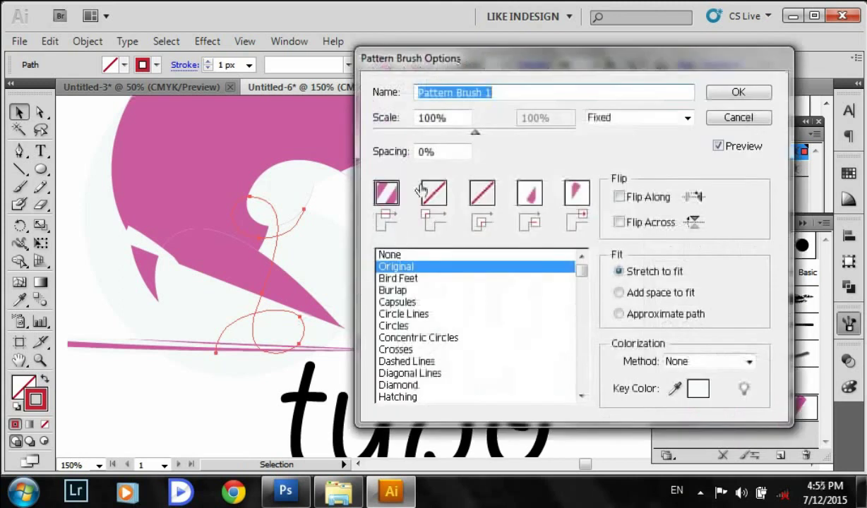
triple_click(431, 118)
text(23)
drag(398, 134, 381, 136)
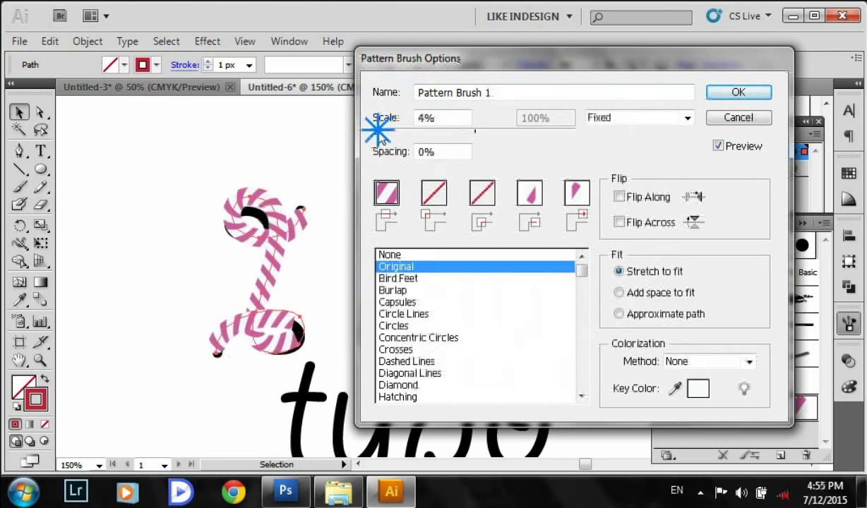
drag(378, 133, 379, 134)
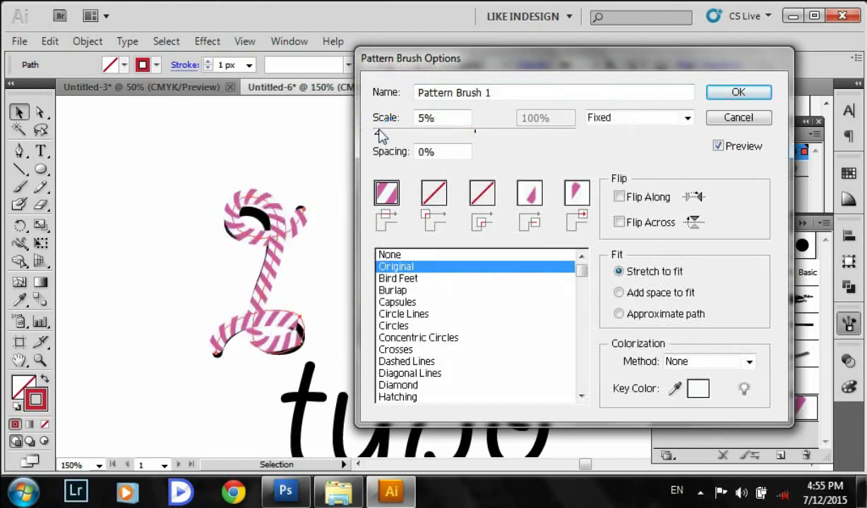
click(738, 92)
click(398, 282)
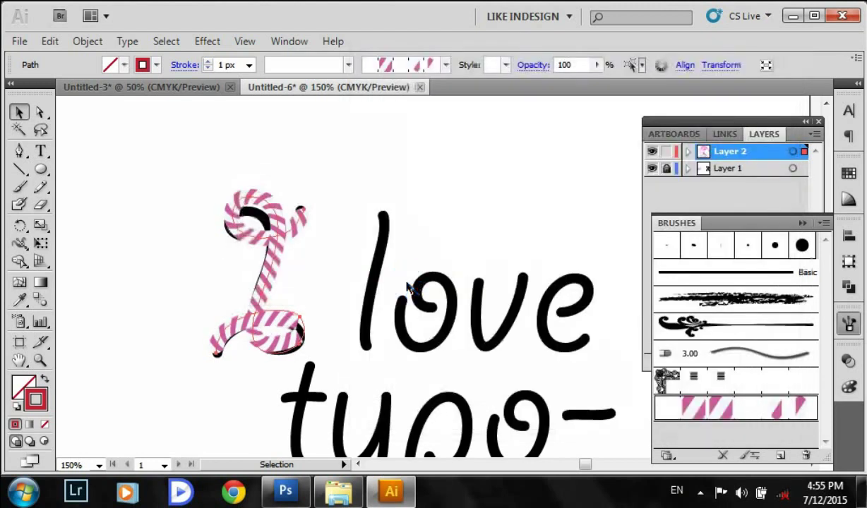
Step: Reshape the curve at the I's base using Convert Anchor Point, then deselect it
click(261, 329)
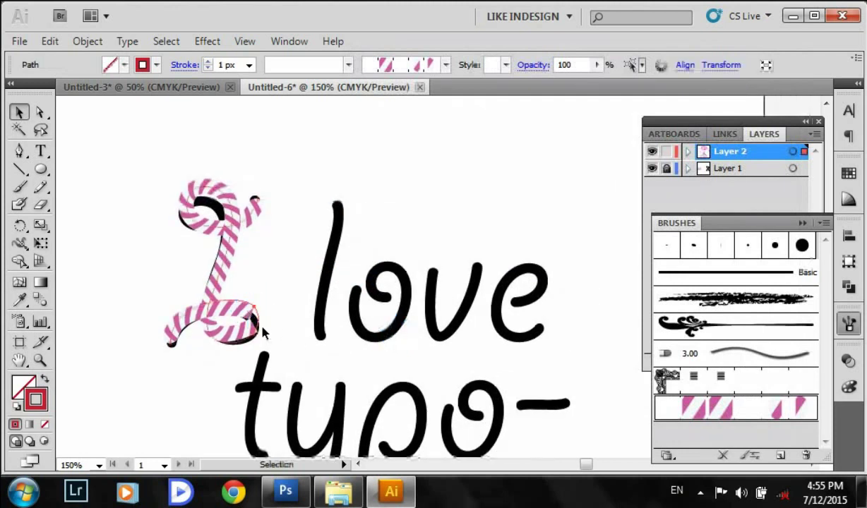
click(19, 150)
click(63, 209)
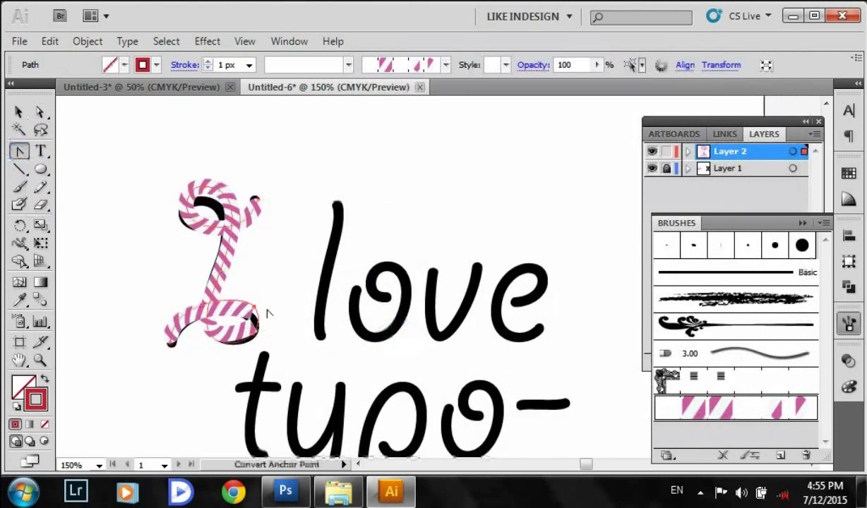
drag(256, 337, 260, 311)
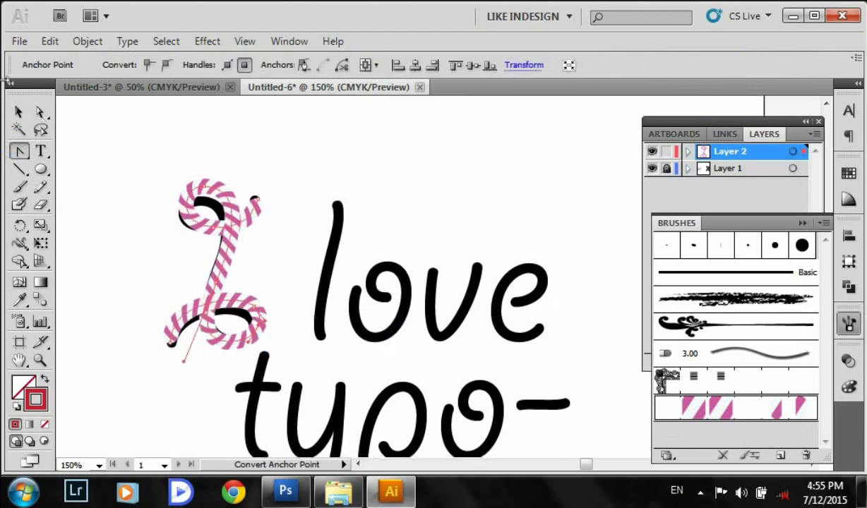
click(19, 111)
click(304, 329)
scroll(168, 234, down, 1)
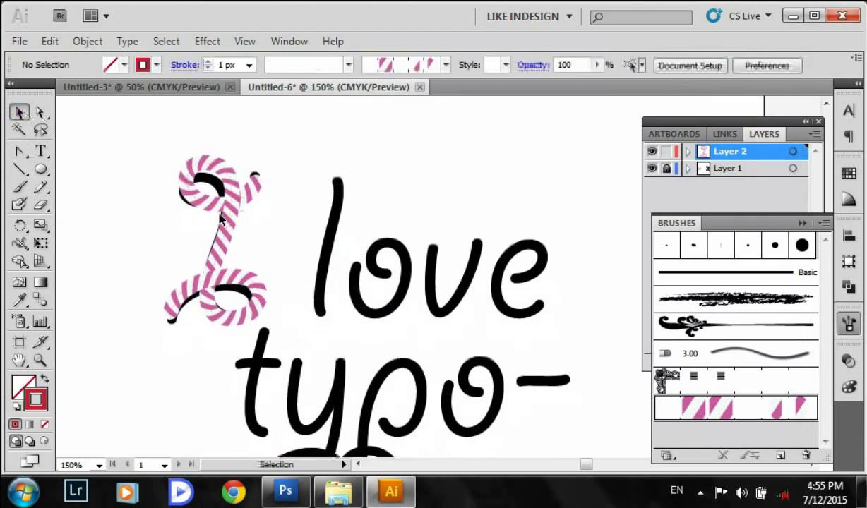
drag(338, 252, 322, 220)
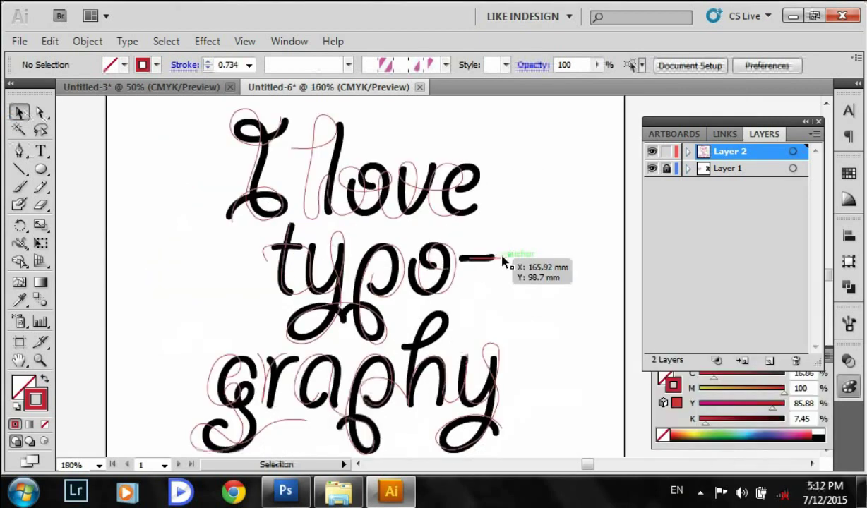
Step: Select all traced lettering paths and apply the pink striped pattern brush
key(ctrl+=)
drag(541, 346, 543, 240)
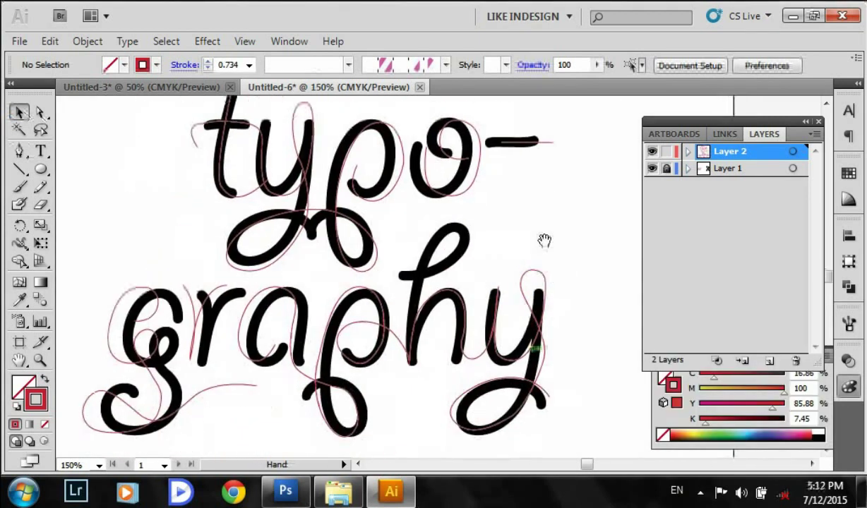
drag(526, 201, 548, 318)
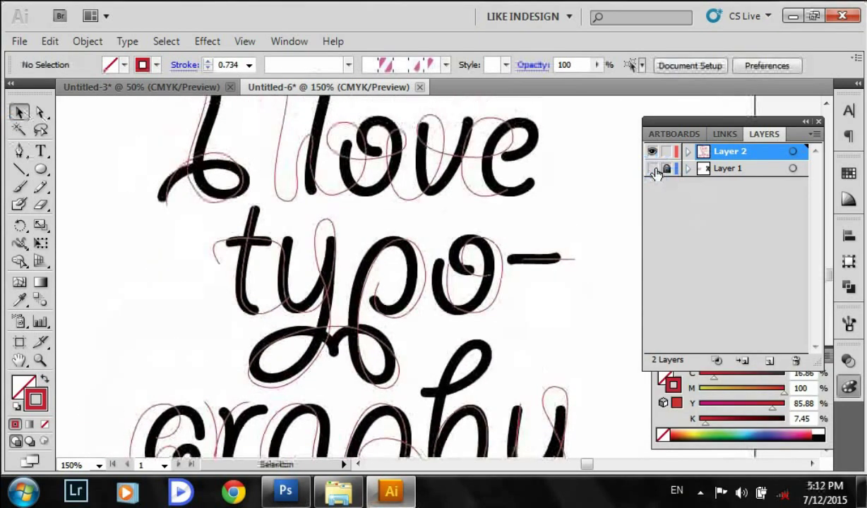
key(ctrl+minus)
key(ctrl+minus)
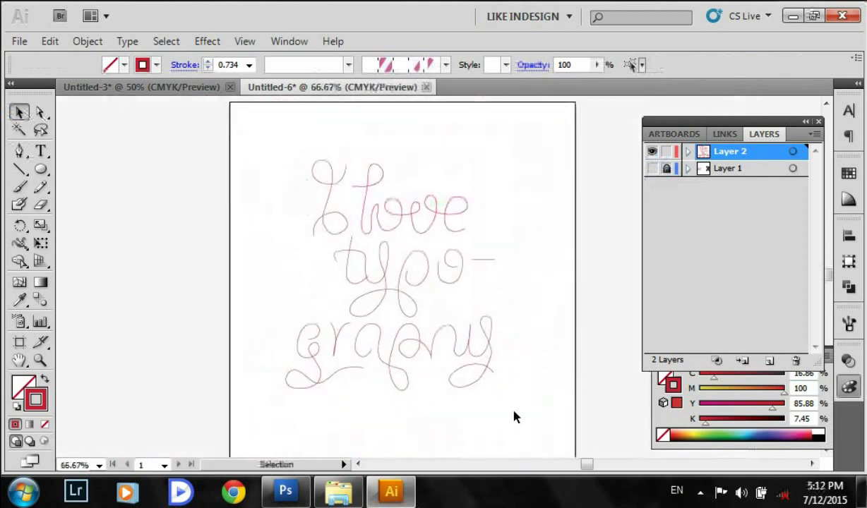
key(ctrl+a)
click(849, 322)
click(722, 407)
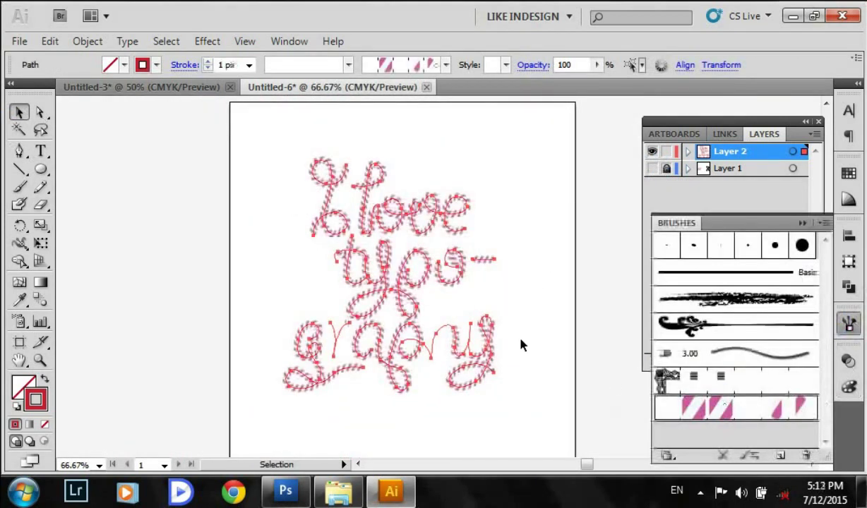
Step: Set the stroke colour to black and reopen the candy-cane brush options
key(ctrl+plus)
key(ctrl+plus)
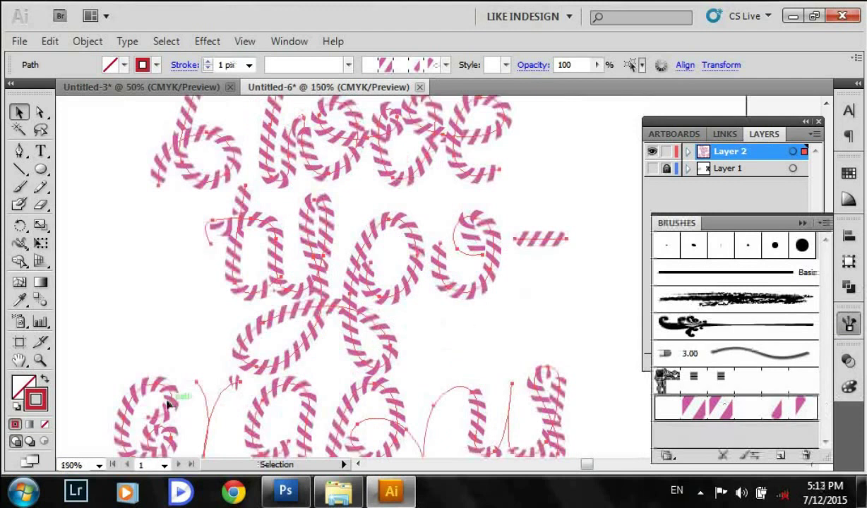
click(45, 429)
click(14, 424)
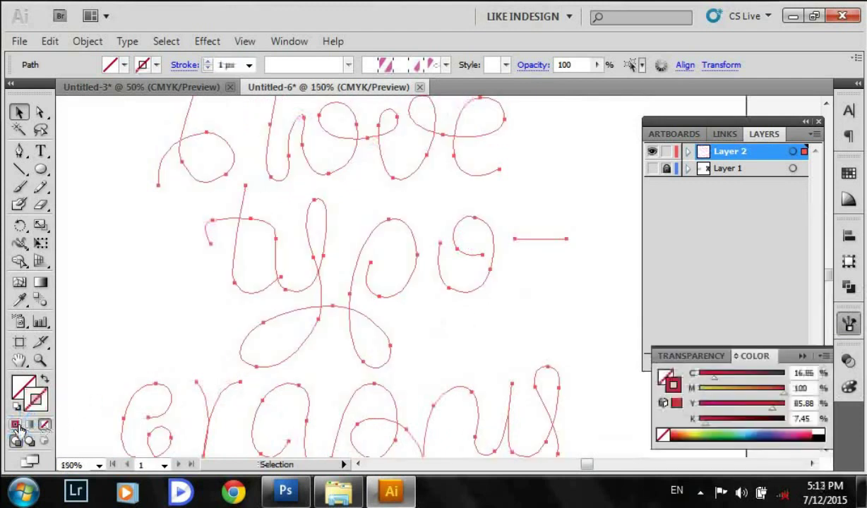
click(819, 430)
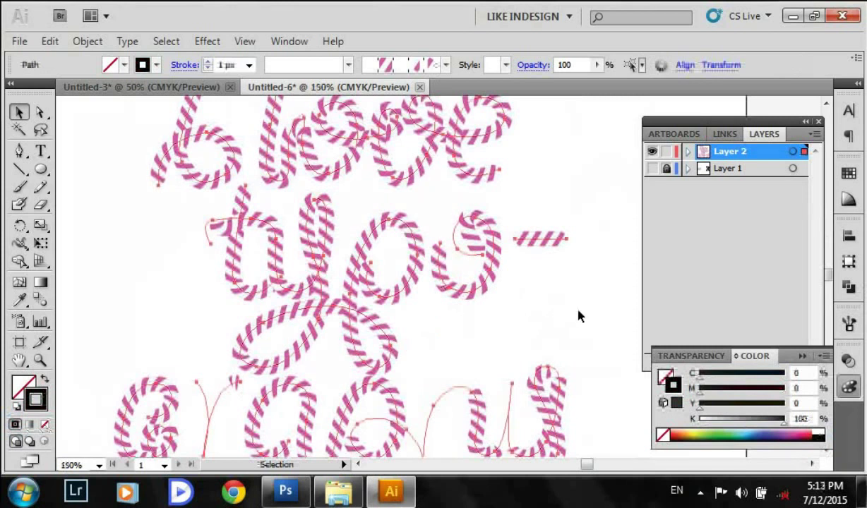
click(848, 323)
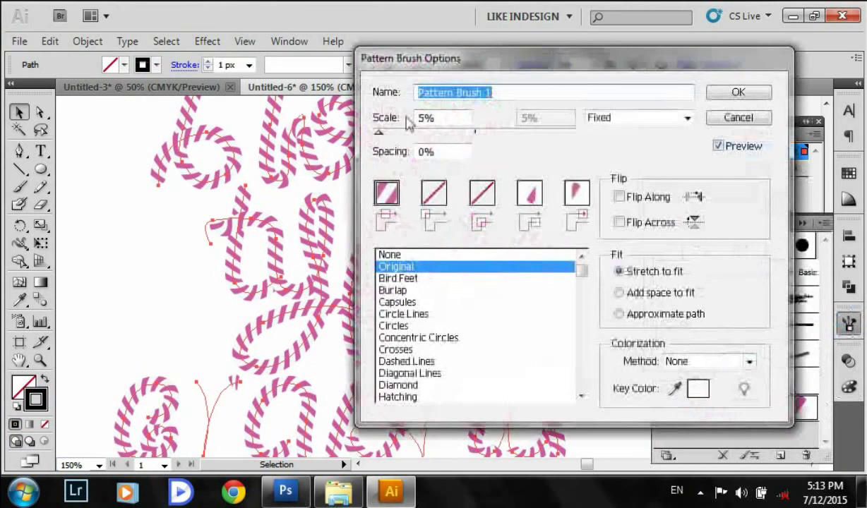
click(423, 118)
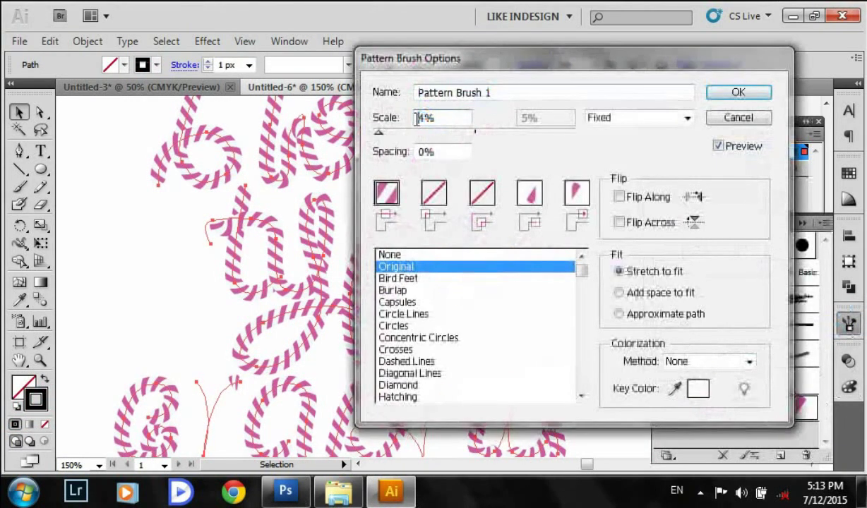
Step: Lower the candy-cane brush scale to 5%, preview the lettering, and confirm the change
key(Down)
drag(438, 58, 640, 50)
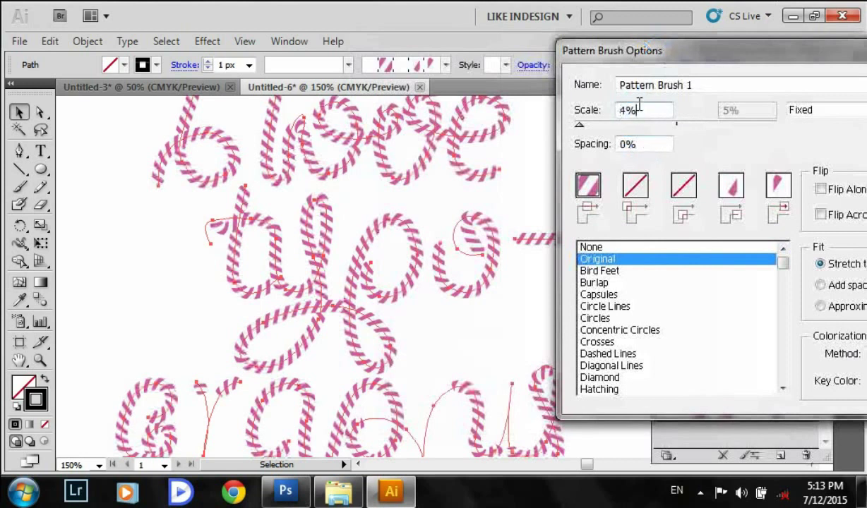
key(Return)
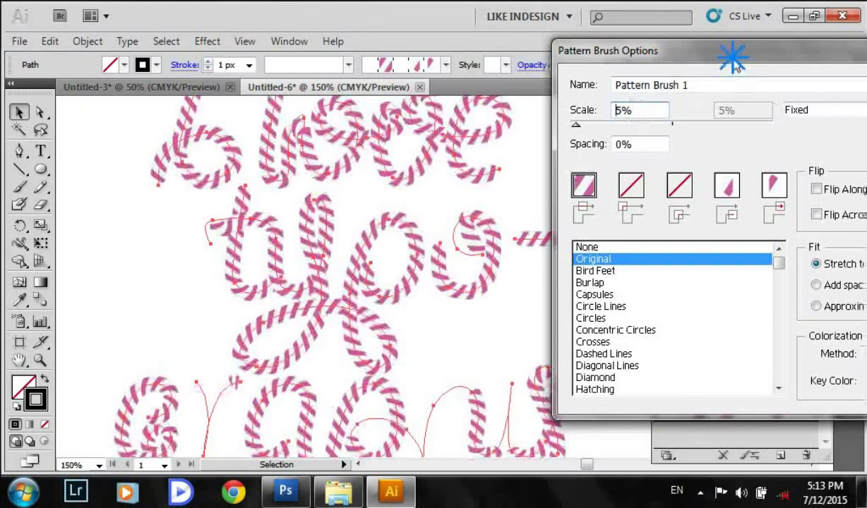
mouse_move(531, 335)
mouse_down()
mouse_move(553, 242)
mouse_move(540, 297)
mouse_up()
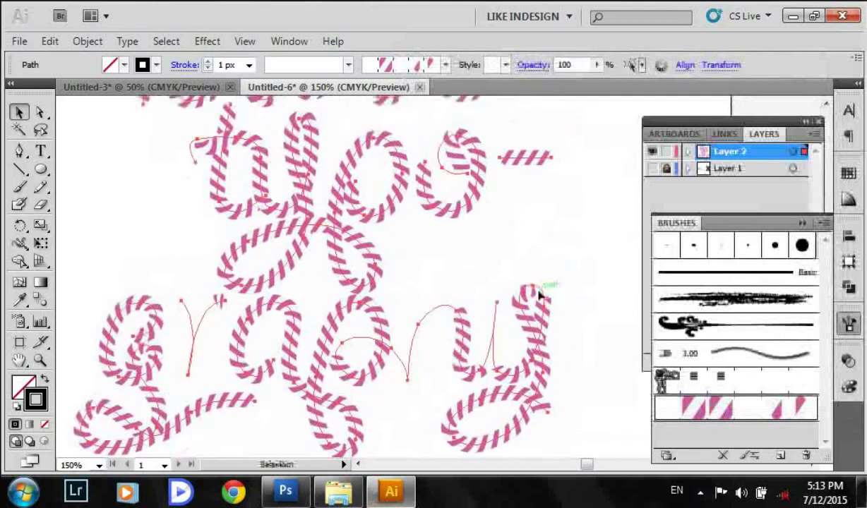
drag(367, 249, 367, 320)
mouse_move(336, 124)
mouse_down()
mouse_move(322, 236)
mouse_move(305, 248)
mouse_up()
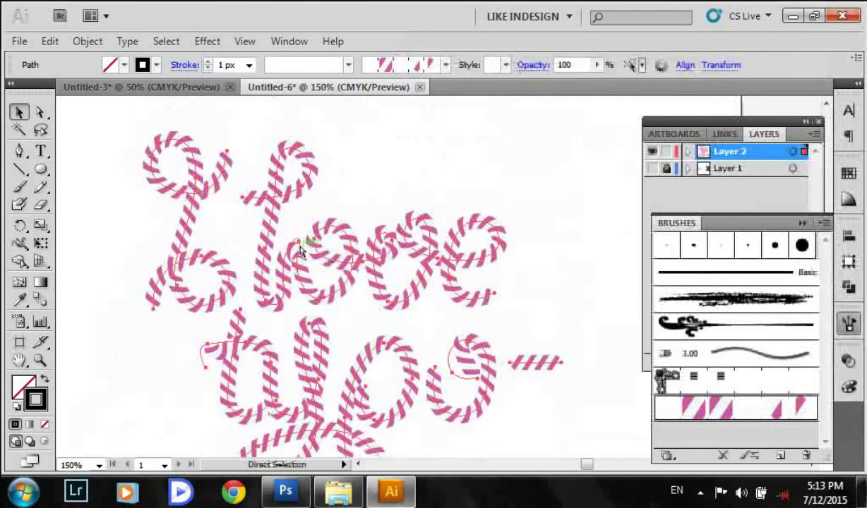
Step: Zoom in to 300% and move an anchor on the inner curve of the looped letter beside the hyphen
ctrl+click(300, 248)
drag(295, 236, 323, 255)
click(188, 257)
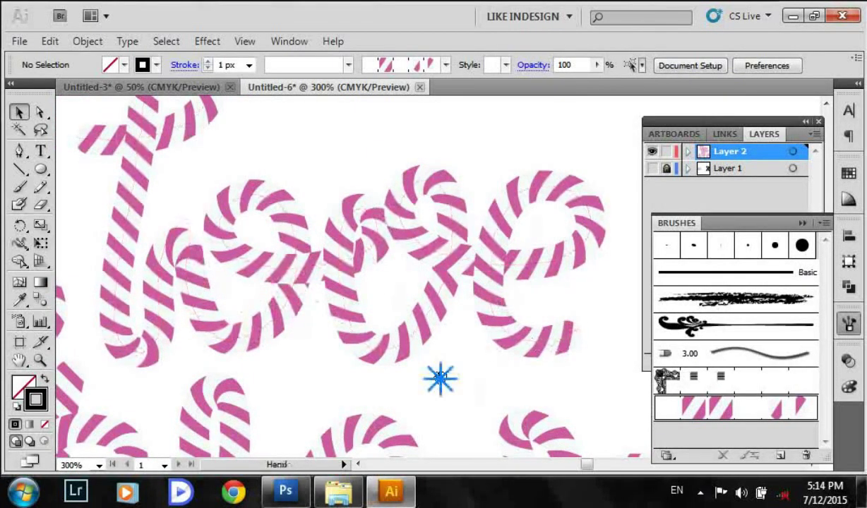
drag(441, 379, 361, 302)
click(346, 326)
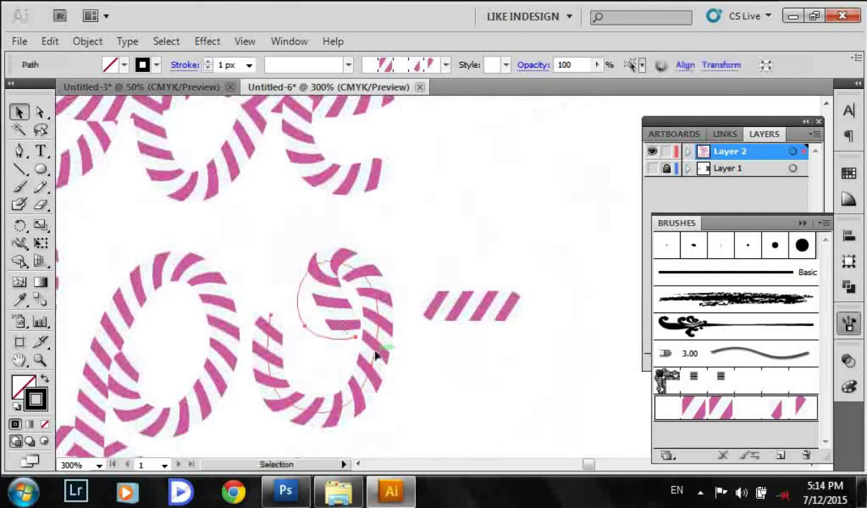
key(a)
mouse_move(302, 328)
mouse_down()
mouse_move(296, 316)
mouse_move(333, 352)
mouse_move(300, 315)
mouse_up()
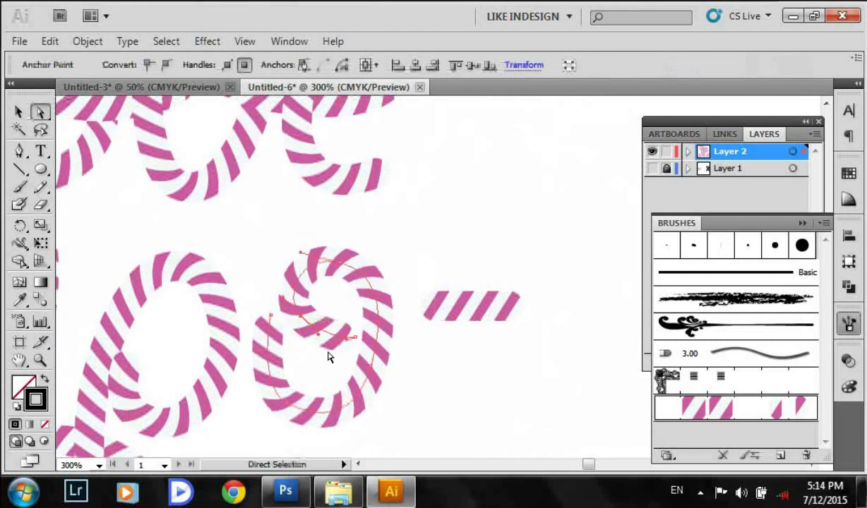
Step: Move the starting anchor of the t in typo- down and to the left
drag(295, 376, 397, 339)
key(v)
click(391, 329)
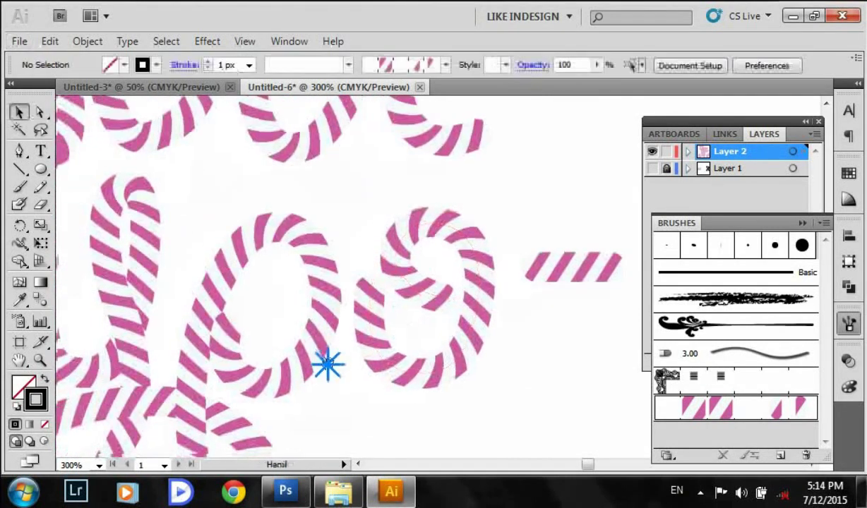
mouse_move(325, 361)
mouse_down()
mouse_move(329, 298)
mouse_move(332, 342)
mouse_up()
click(329, 298)
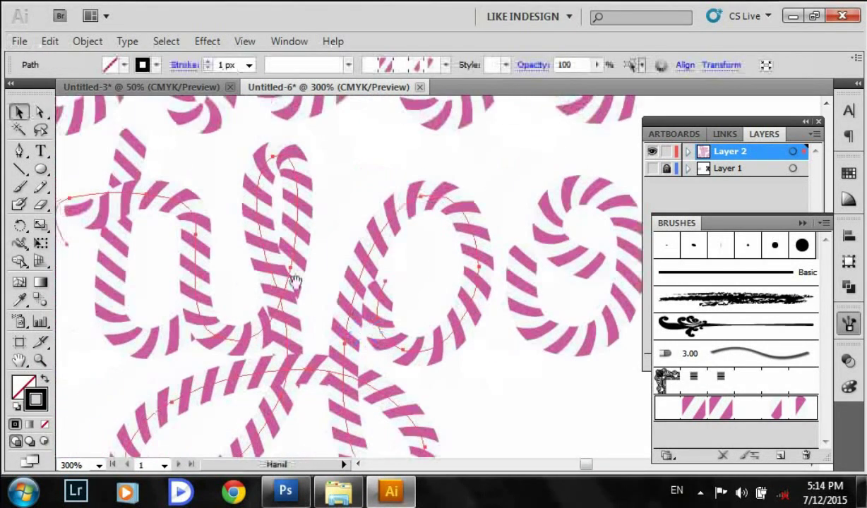
drag(294, 283, 362, 337)
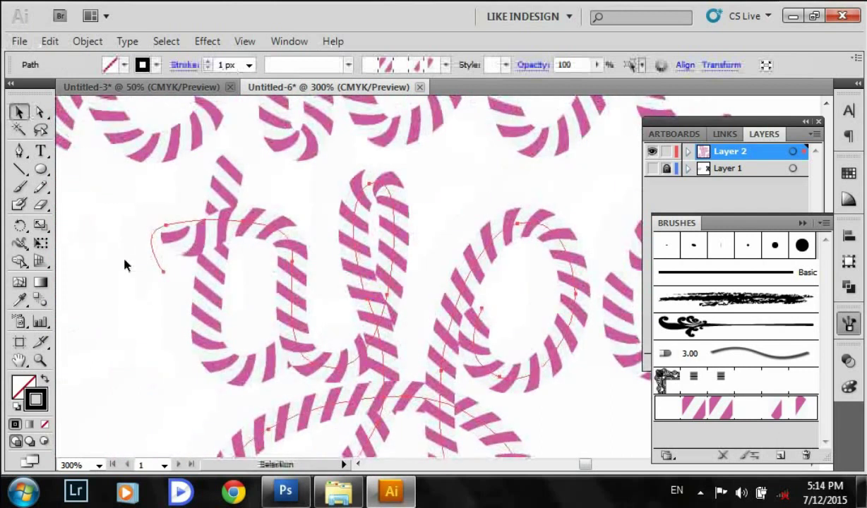
key(a)
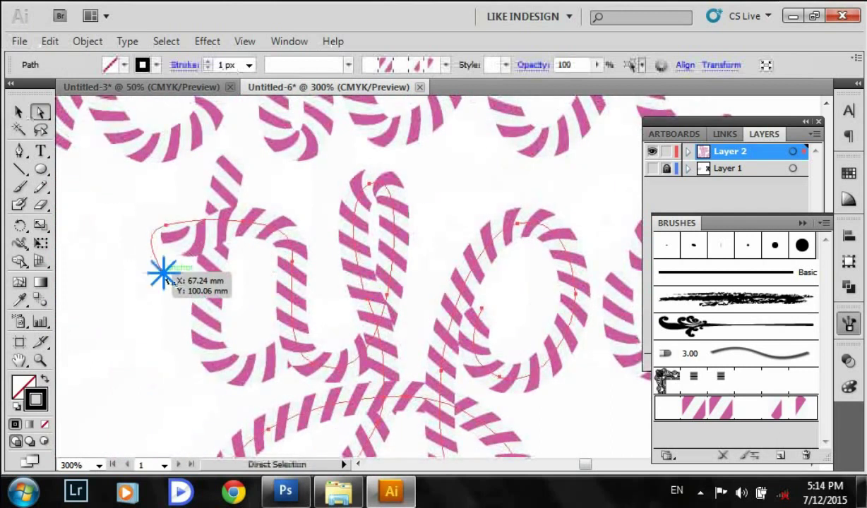
drag(163, 271, 151, 275)
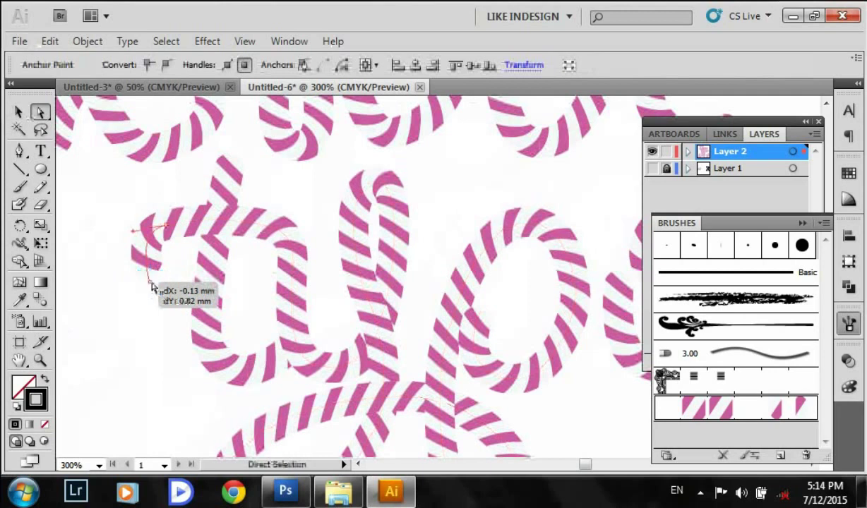
Step: Turn the sharp point in graphy into a curved loop by moving anchors and pulling out handles
mouse_move(149, 282)
mouse_down()
mouse_move(258, 256)
mouse_move(333, 266)
mouse_move(320, 316)
mouse_move(136, 294)
mouse_move(261, 234)
mouse_move(309, 219)
mouse_move(325, 226)
mouse_move(324, 213)
mouse_up()
drag(224, 214, 205, 212)
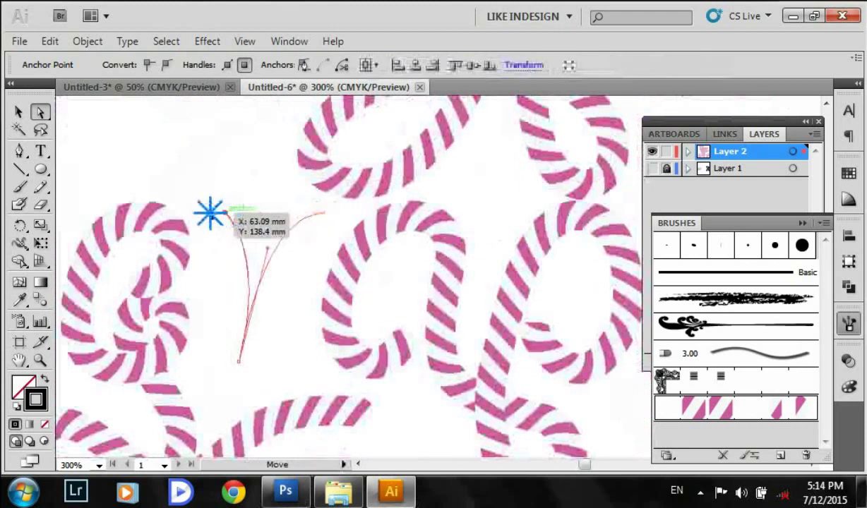
mouse_move(265, 246)
mouse_down()
mouse_move(272, 373)
mouse_move(267, 304)
mouse_move(289, 273)
mouse_move(294, 311)
mouse_up()
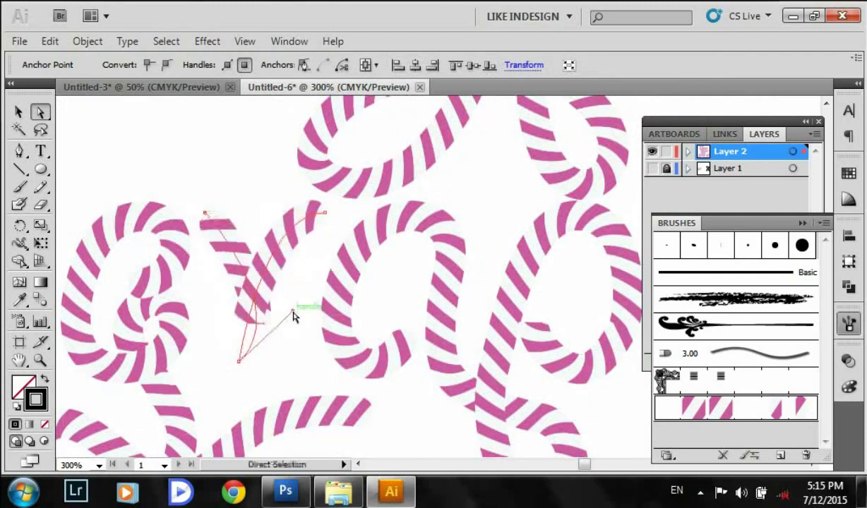
drag(19, 150, 80, 208)
drag(238, 361, 197, 363)
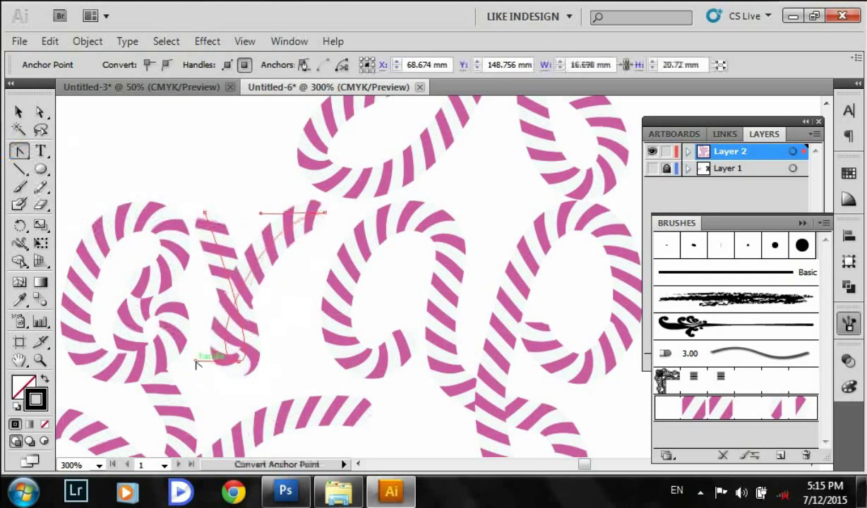
click(19, 111)
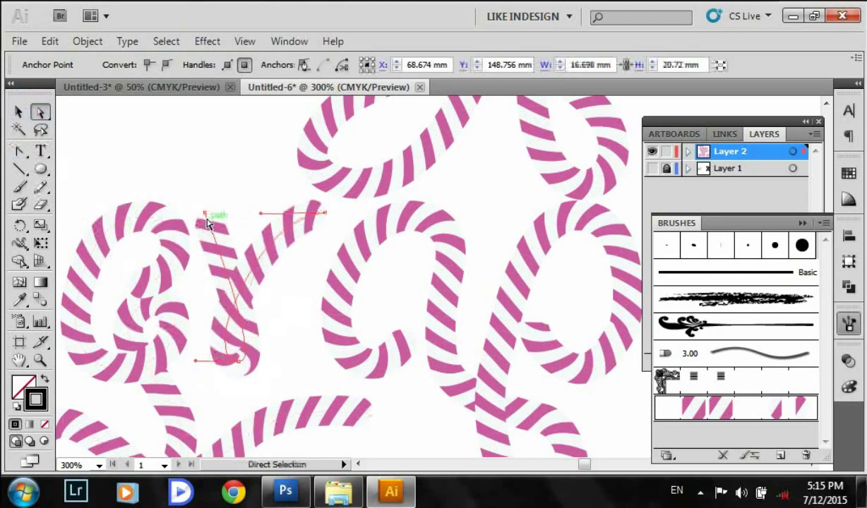
mouse_move(204, 212)
mouse_down()
mouse_move(202, 194)
mouse_move(204, 201)
mouse_up()
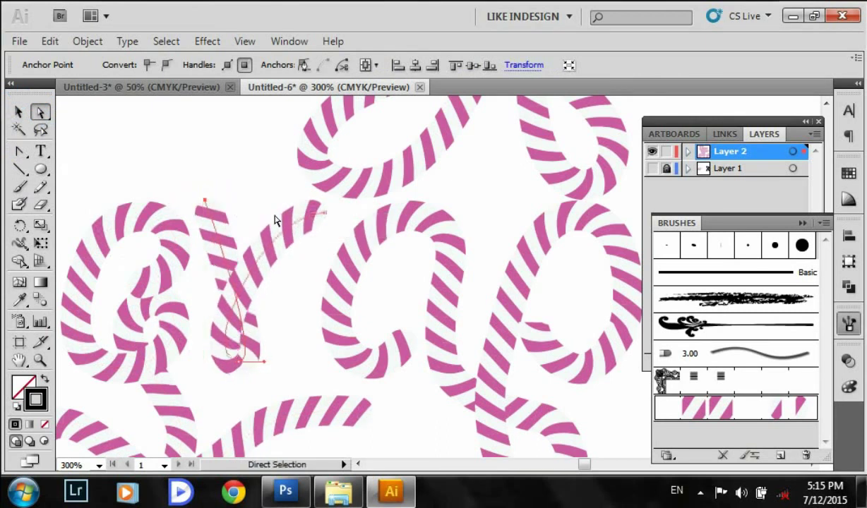
click(19, 111)
drag(214, 305, 325, 242)
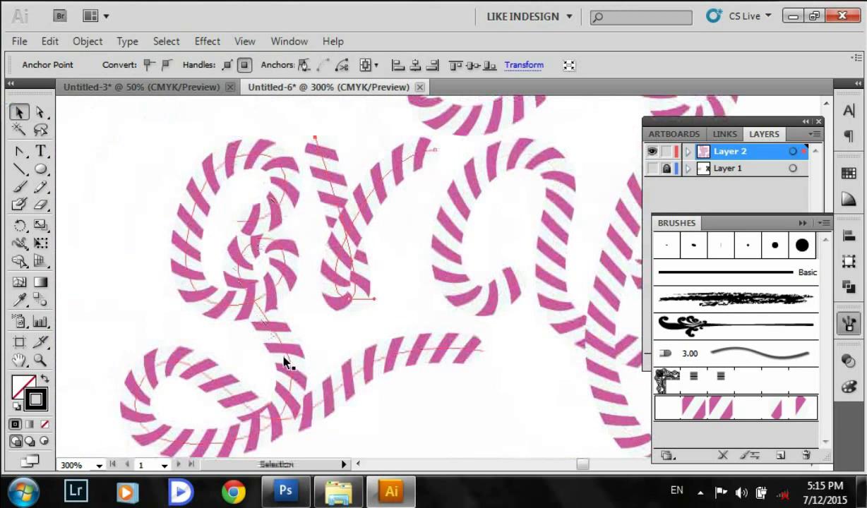
Step: Adjust the anchor on the upper loop path of the lettering
scroll(286, 363, down, 1)
click(269, 209)
mouse_move(261, 178)
mouse_down()
mouse_move(260, 201)
mouse_move(235, 210)
mouse_move(235, 196)
mouse_up()
key(a)
click(234, 193)
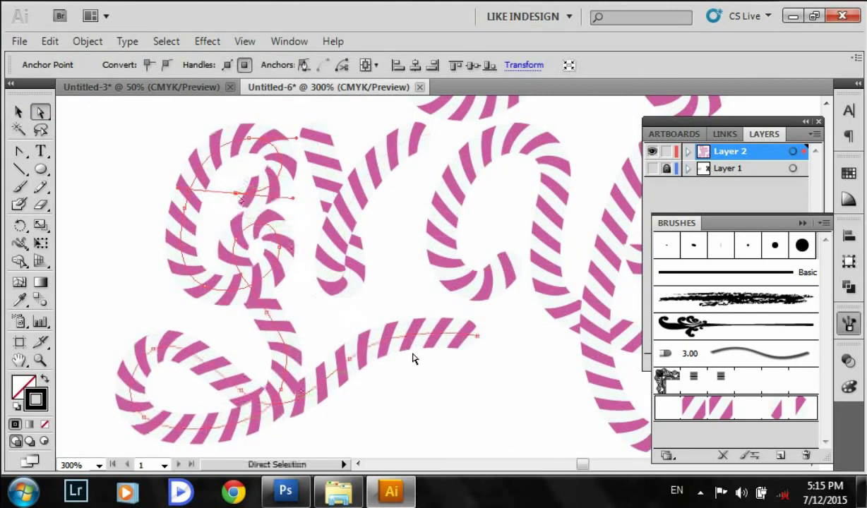
Step: Convert anchors to pull out curve handles, rounding off the stroke's sharp peak
scroll(457, 338, right, 3)
drag(434, 291, 291, 282)
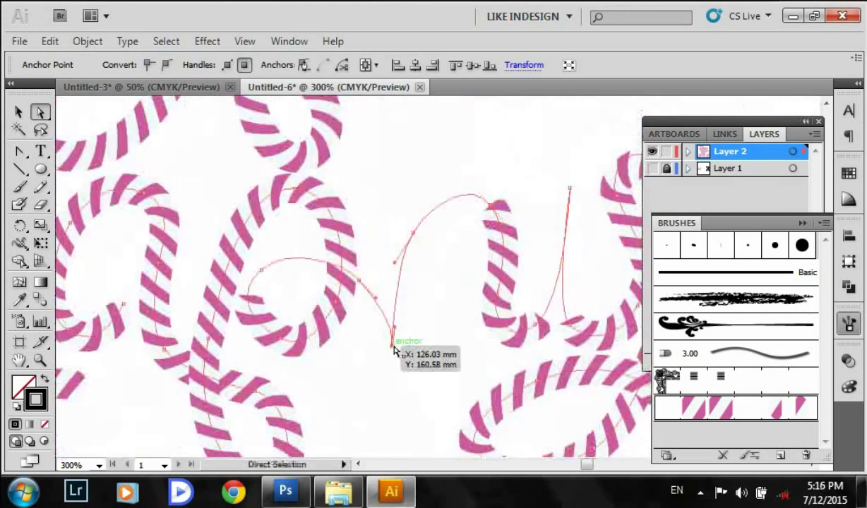
click(20, 151)
mouse_move(393, 346)
mouse_down()
mouse_move(370, 342)
mouse_move(402, 360)
mouse_up()
key(a)
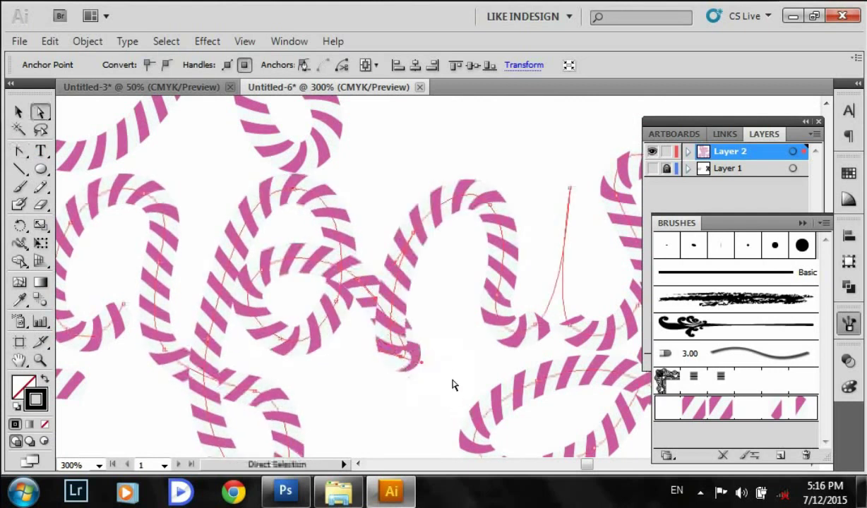
mouse_move(453, 385)
mouse_down()
mouse_move(400, 350)
mouse_move(407, 315)
mouse_up()
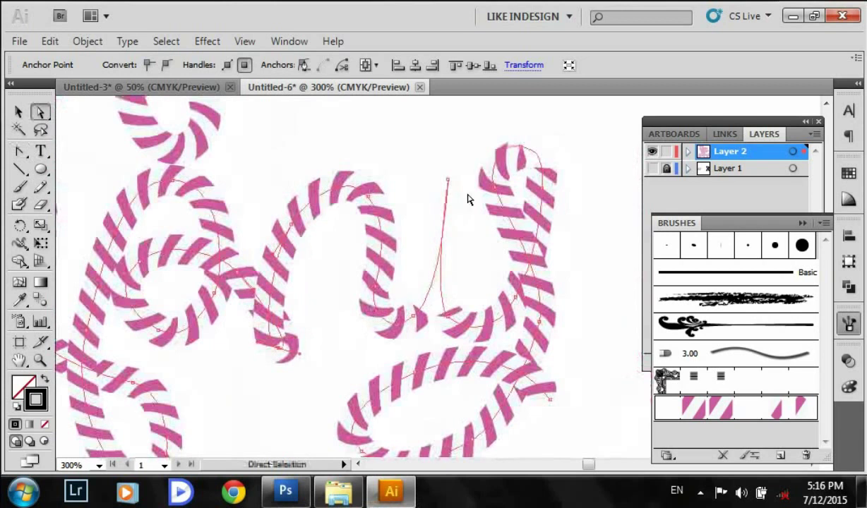
click(20, 154)
drag(449, 181, 444, 180)
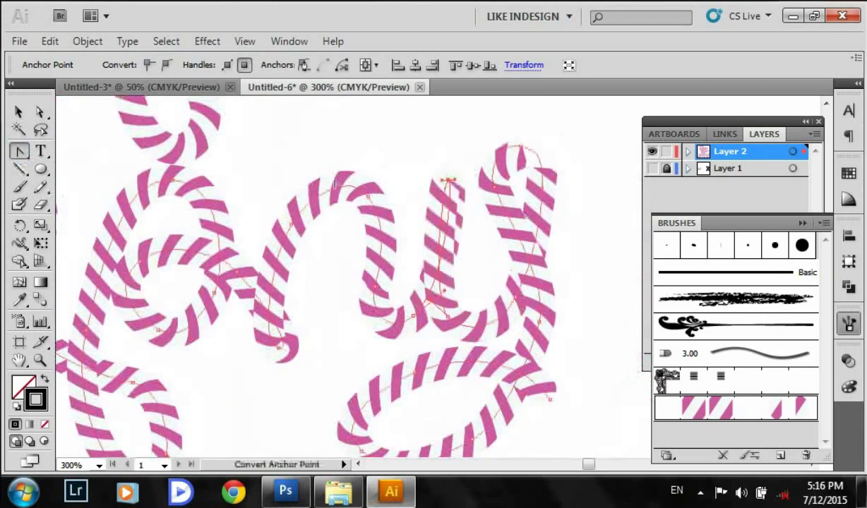
Step: Move the right stroke's top anchor up-right and another anchor down-right to smooth its curve
key(v)
drag(424, 340, 418, 290)
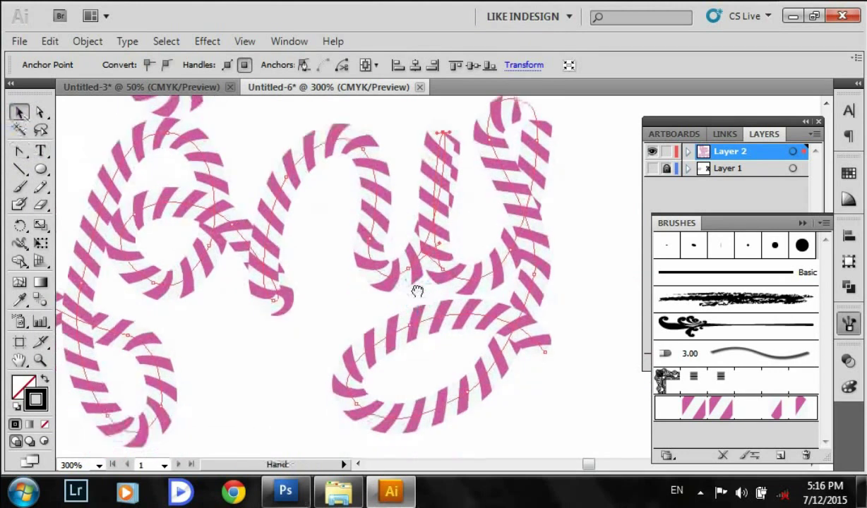
drag(536, 276, 461, 336)
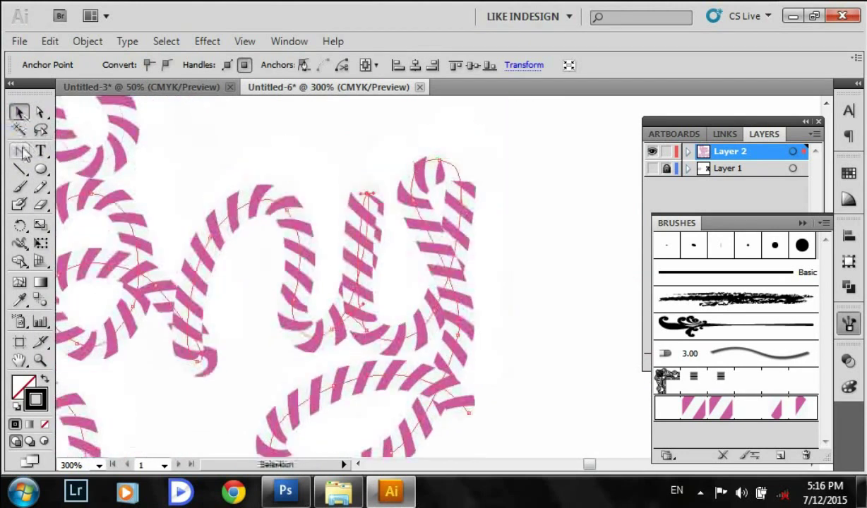
key(a)
drag(438, 161, 442, 151)
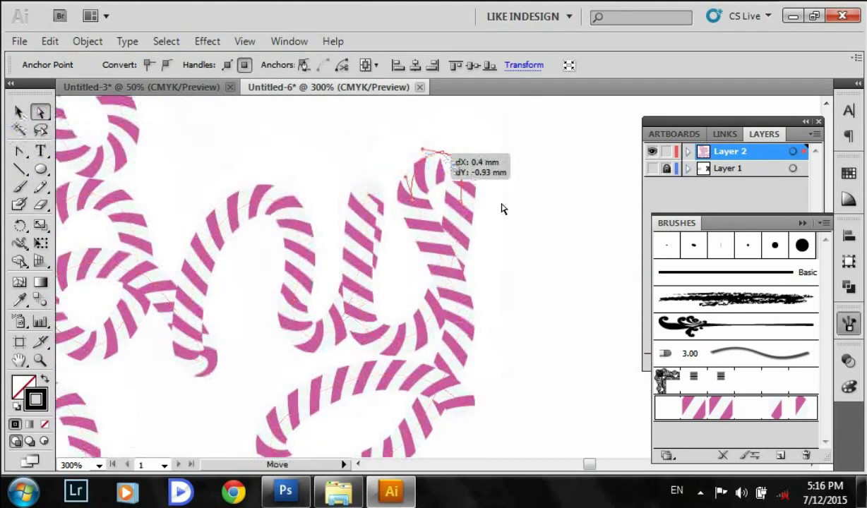
drag(464, 187, 470, 203)
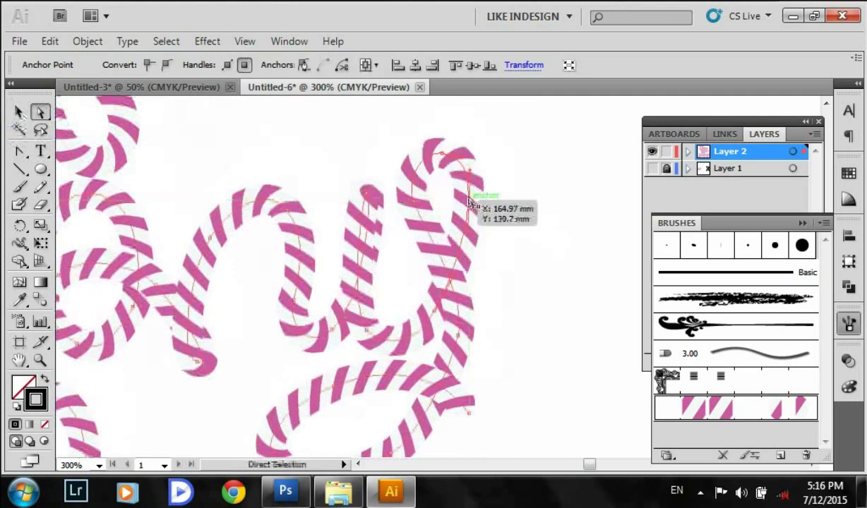
scroll(507, 320, down, 2)
mouse_move(507, 319)
mouse_down()
mouse_move(445, 315)
mouse_move(353, 278)
mouse_move(373, 319)
mouse_move(395, 248)
mouse_move(396, 291)
mouse_up()
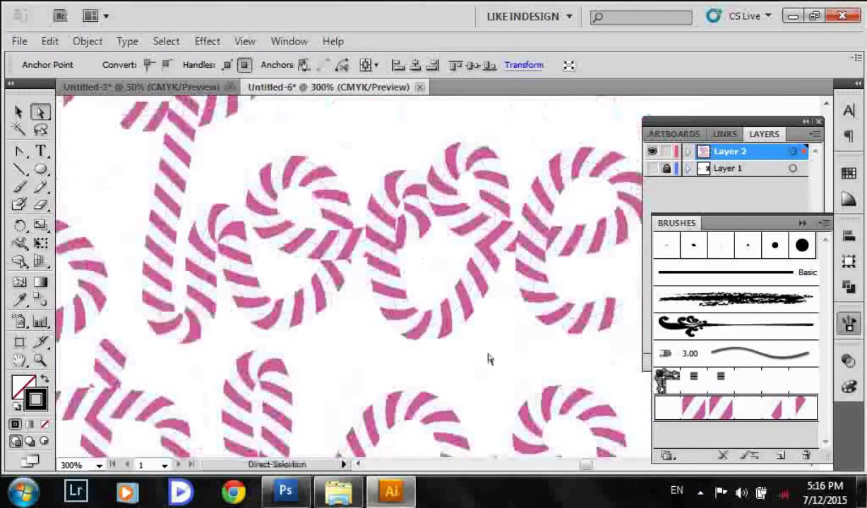
Step: Drag an anchor on the middle candy-cane path to reshape its loop, then zoom out
drag(489, 359, 450, 354)
click(449, 201)
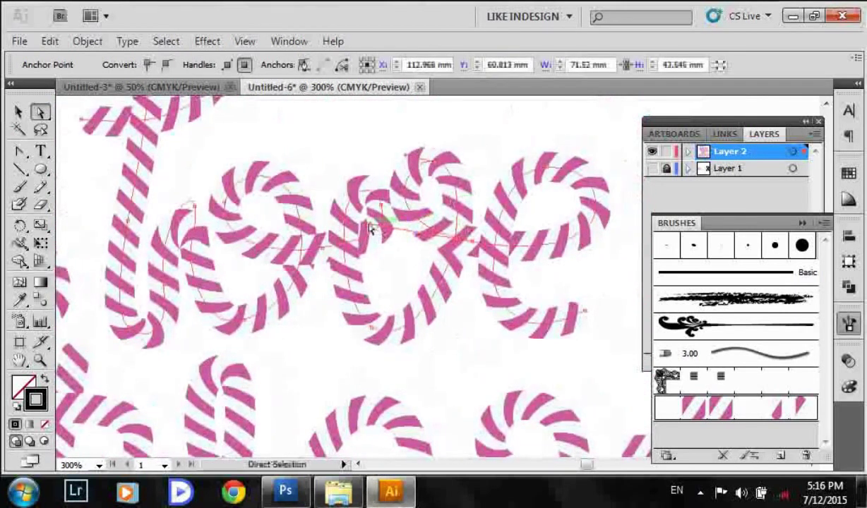
mouse_move(370, 227)
mouse_down()
mouse_move(406, 155)
mouse_move(417, 166)
mouse_up()
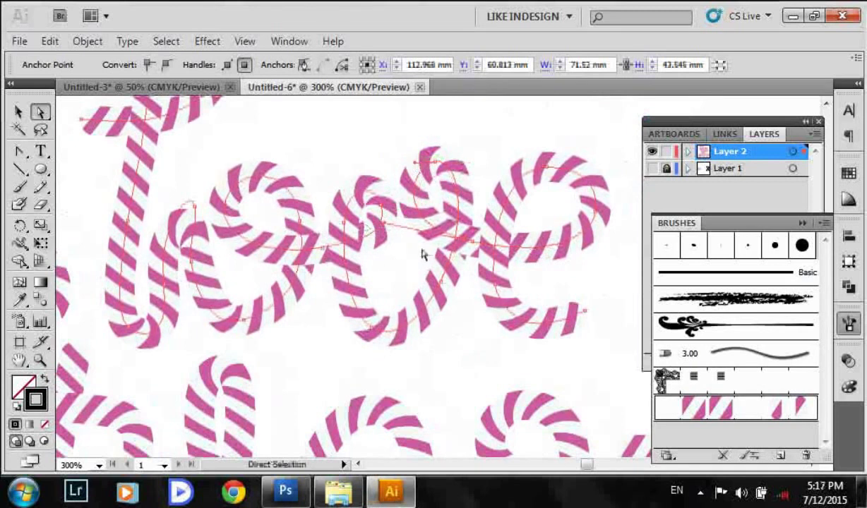
mouse_move(421, 275)
mouse_down()
mouse_move(449, 262)
mouse_move(470, 303)
mouse_move(512, 277)
mouse_up()
scroll(444, 289, down, 1)
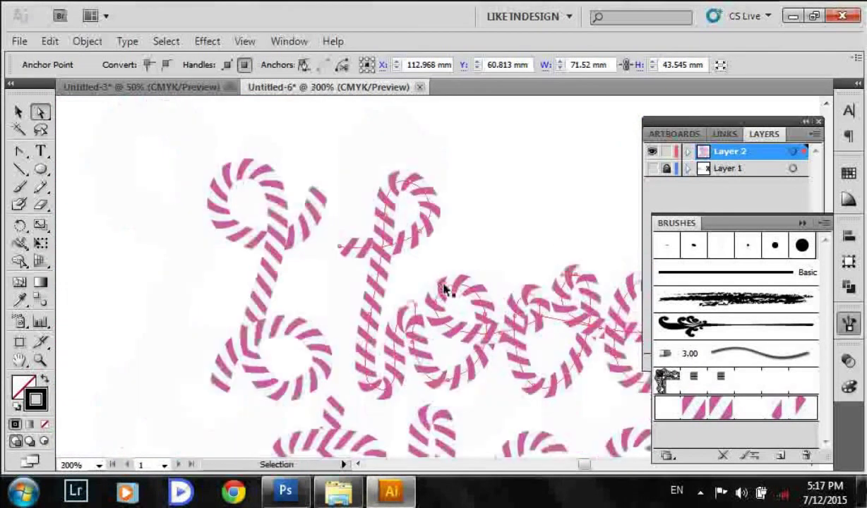
scroll(444, 290, down, 1)
scroll(373, 238, down, 1)
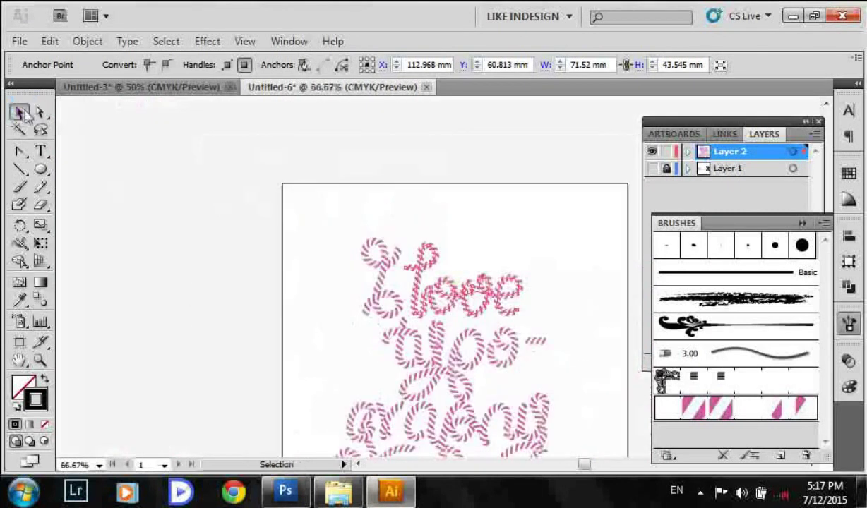
scroll(394, 281, down, 2)
Step: Select all the lettering and expand its brushed strokes into outline shapes with Expand Appearance
scroll(395, 282, up, 1)
click(566, 312)
drag(564, 315, 554, 303)
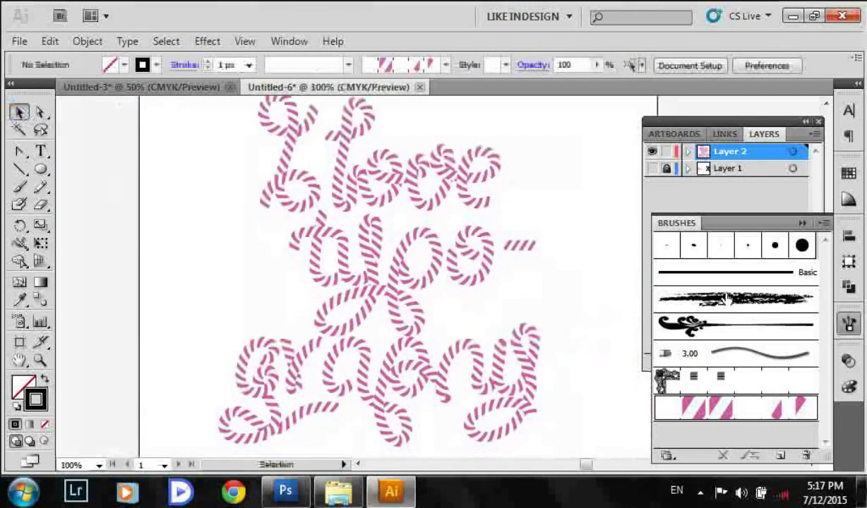
key(ctrl+minus)
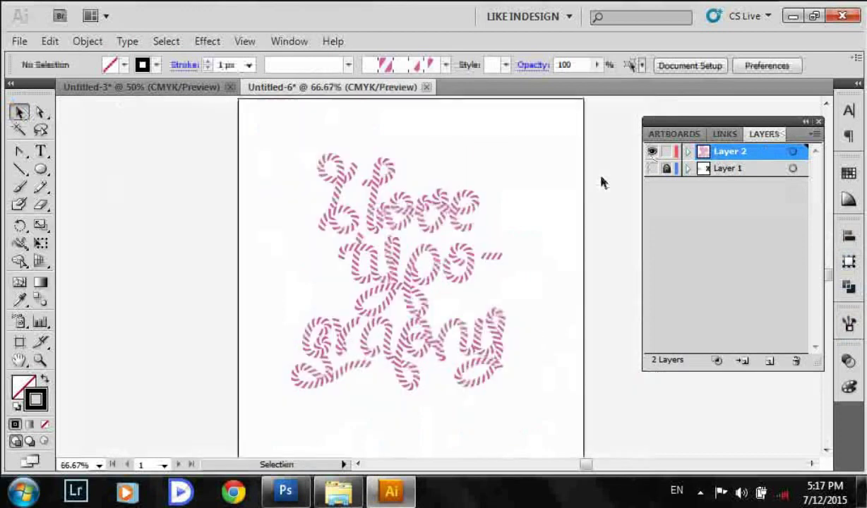
drag(273, 135, 534, 399)
click(88, 41)
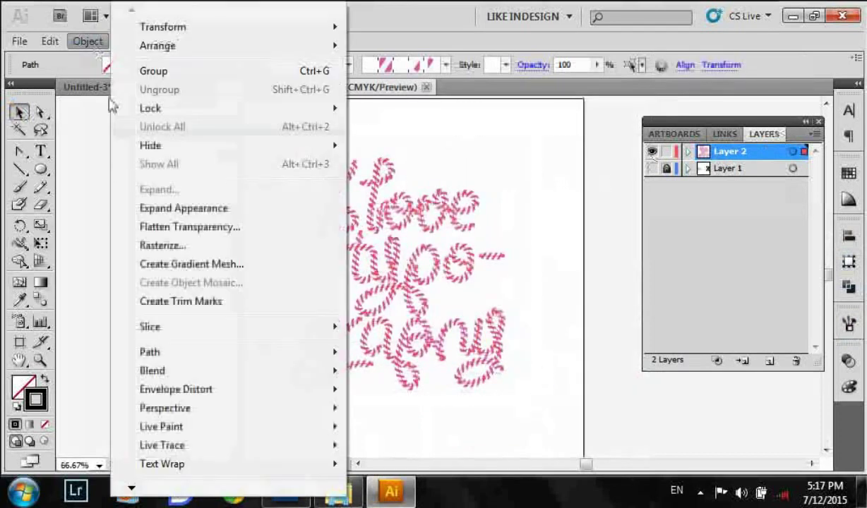
click(209, 209)
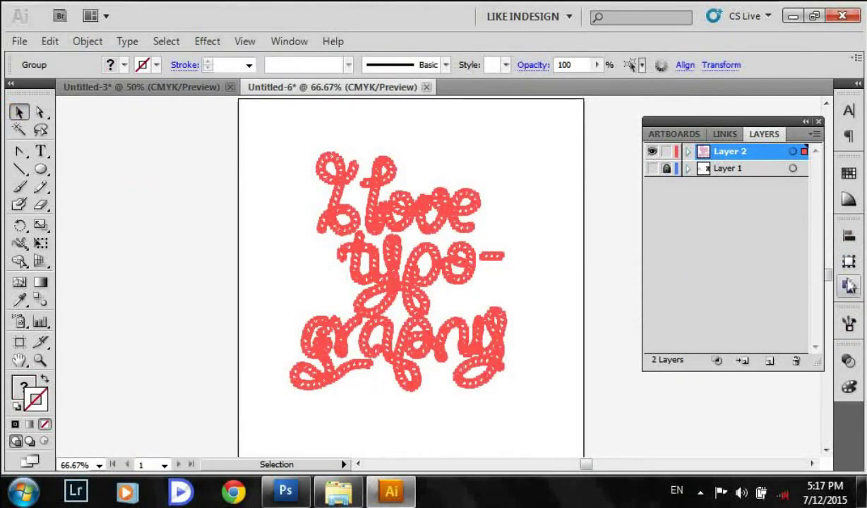
Step: Merge the expanded lettering shapes using Pathfinder Merge
click(849, 286)
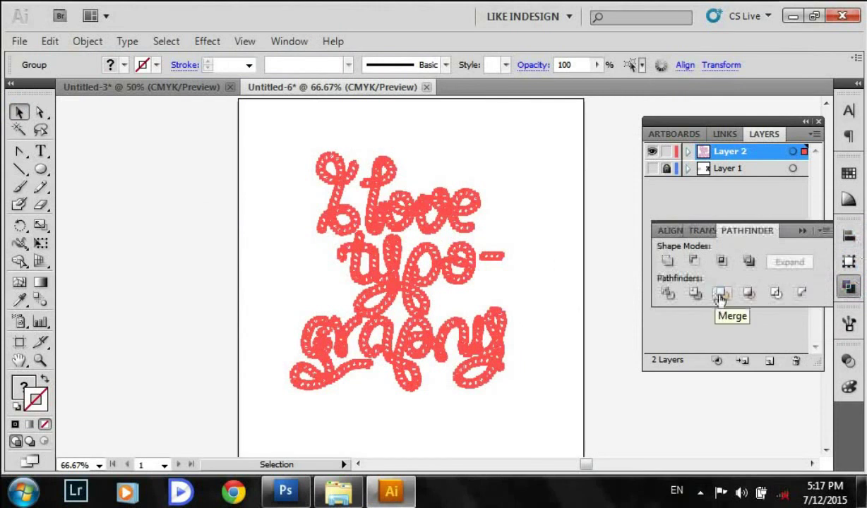
click(721, 295)
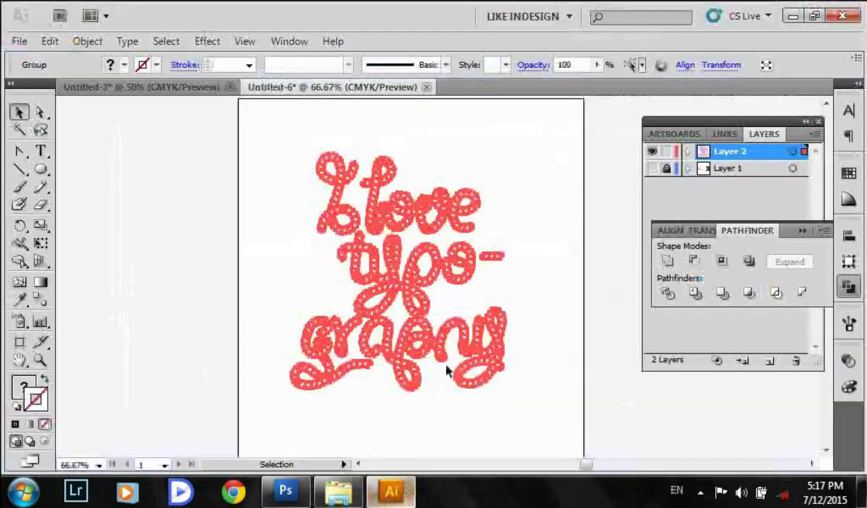
click(521, 295)
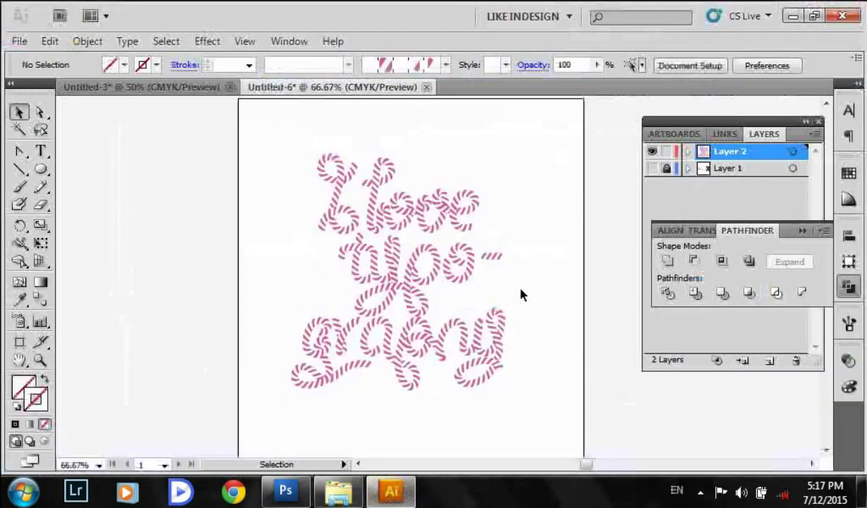
Step: Run Object > Path > Clean Up on the expanded lettering
click(471, 272)
click(88, 40)
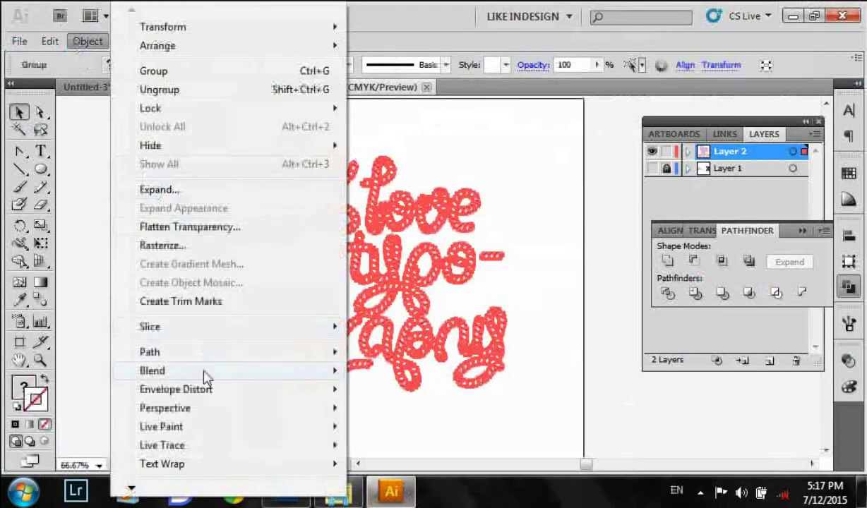
click(395, 353)
click(521, 227)
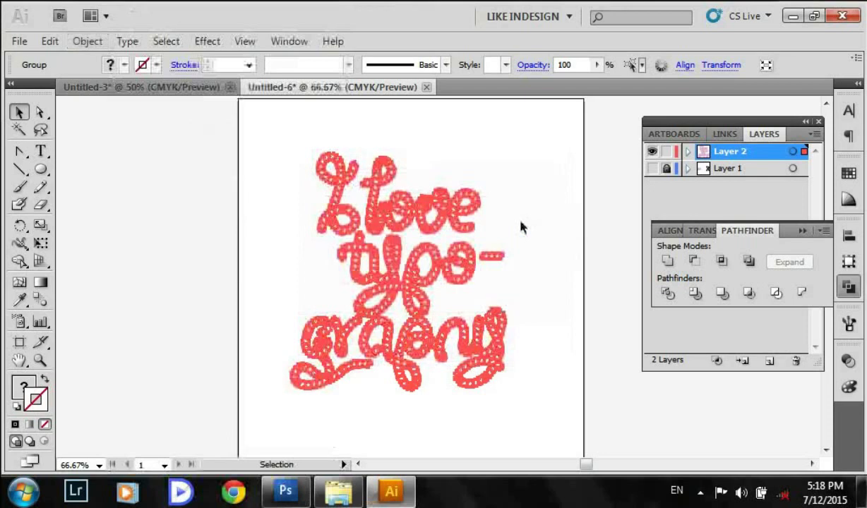
click(506, 154)
Step: Zoom in and out to check the cleaned lettering, then switch to Photoshop
scroll(505, 154, up, 1)
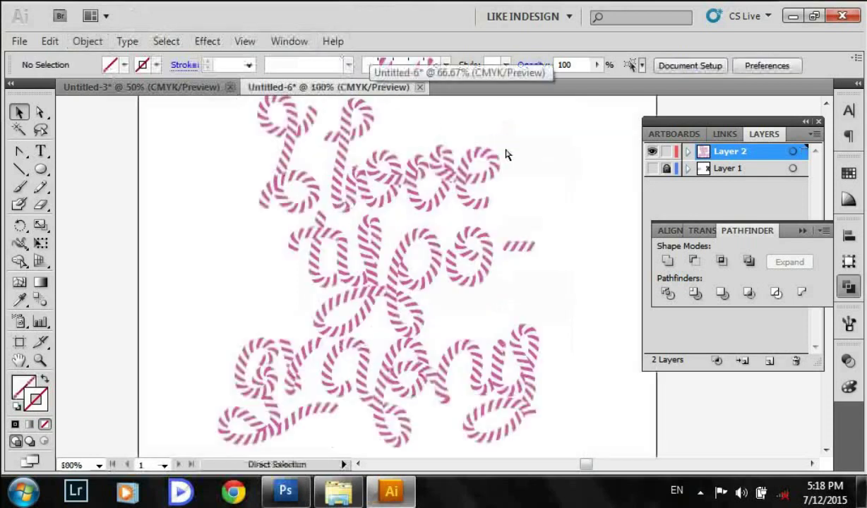
scroll(506, 154, up, 2)
scroll(505, 154, up, 1)
scroll(506, 154, up, 1)
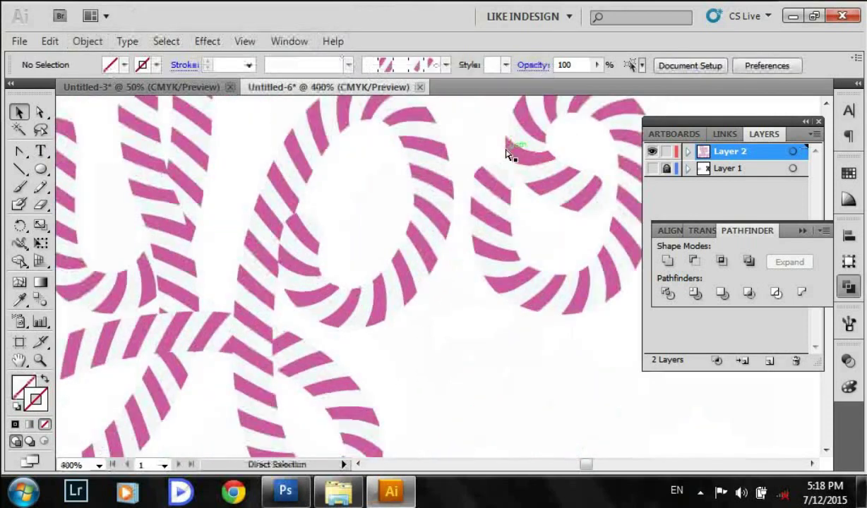
scroll(506, 154, down, 3)
scroll(506, 154, down, 2)
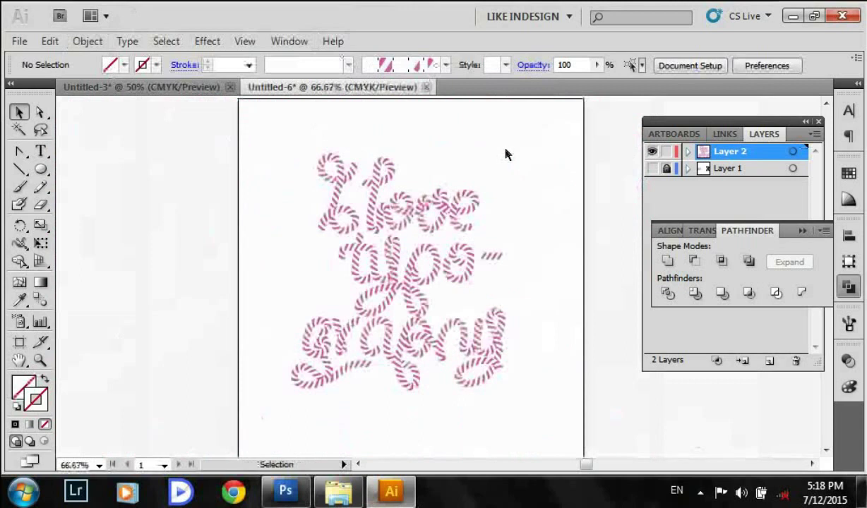
click(286, 491)
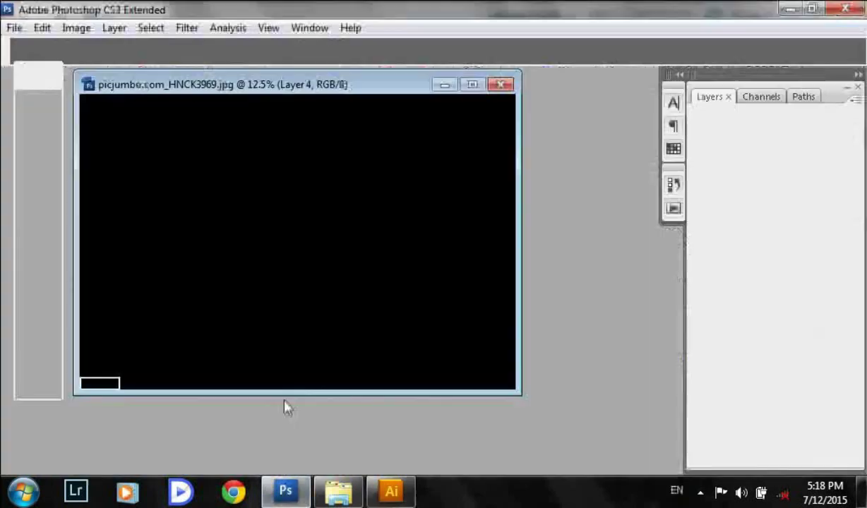
Step: Close the open photo and create a new 1600 × 2300 px document
click(505, 85)
click(15, 28)
click(81, 53)
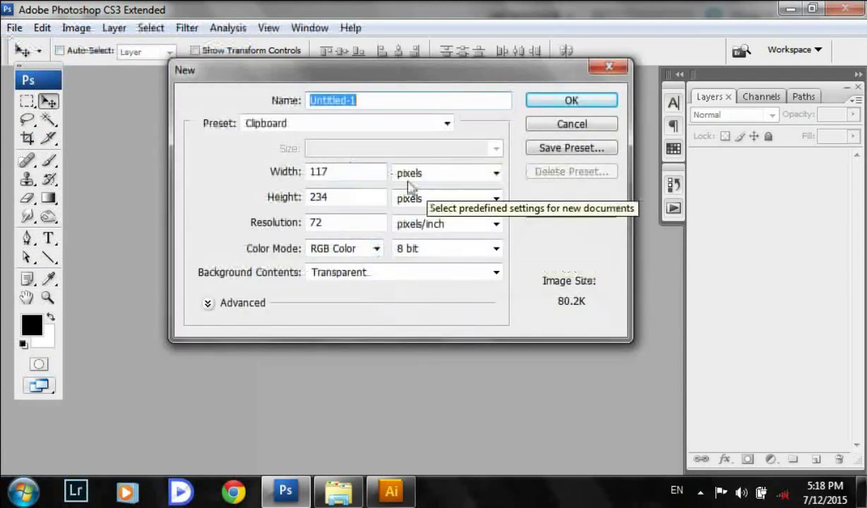
double_click(336, 173)
text(1600)
key(Tab)
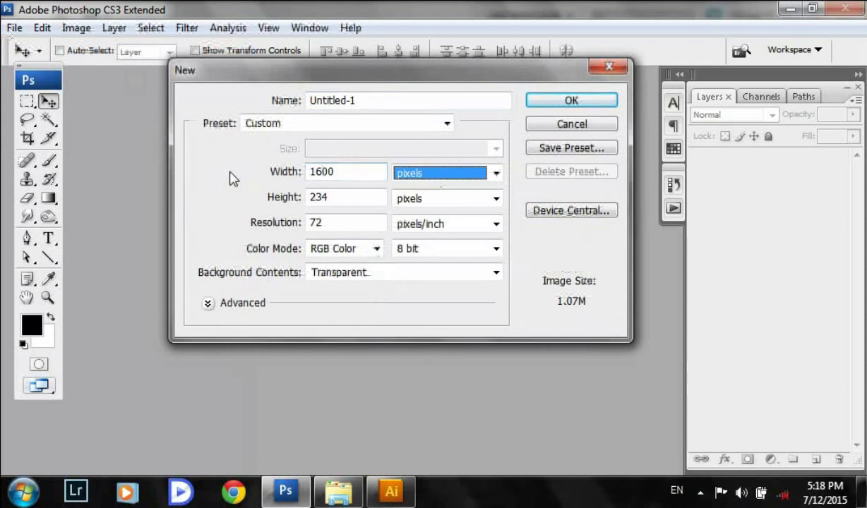
key(Tab)
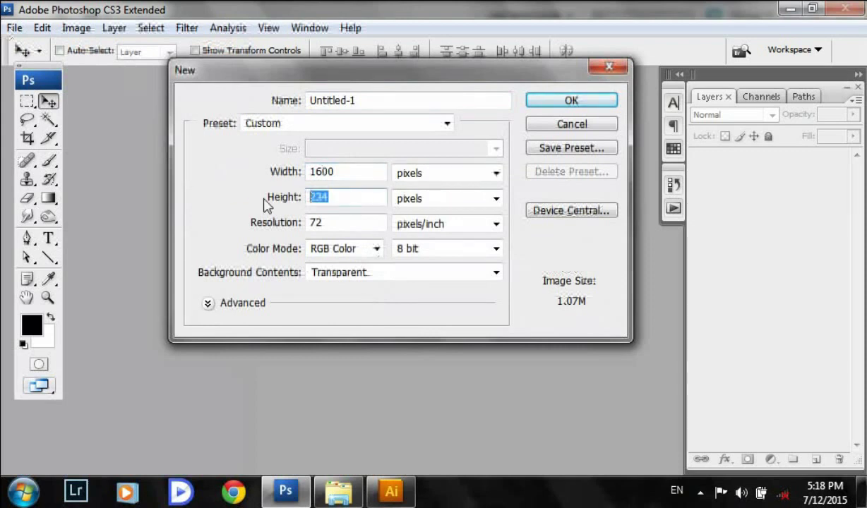
text(2300)
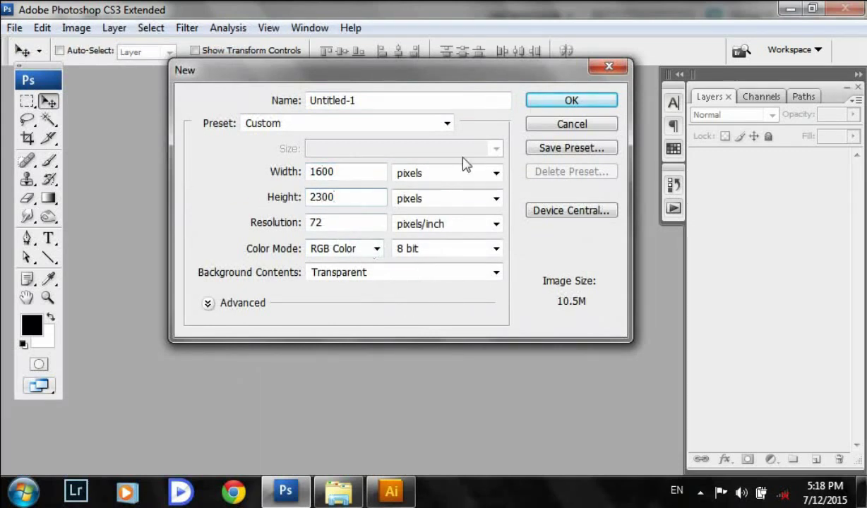
key(Return)
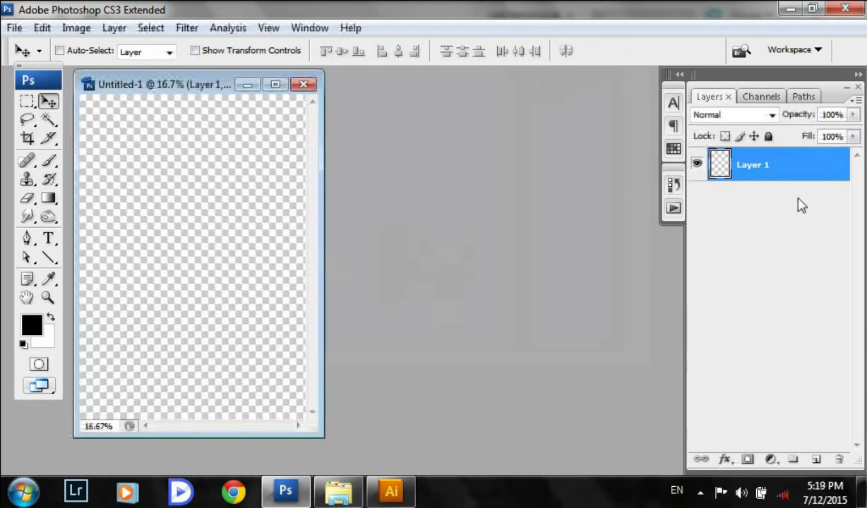
Step: Fill Layer 1 with white and set a maximized screen view of the canvas
key(ctrl+BackSpace)
key(f)
key(f)
mouse_move(495, 269)
mouse_down()
mouse_move(449, 254)
mouse_move(437, 264)
mouse_up()
key(f)
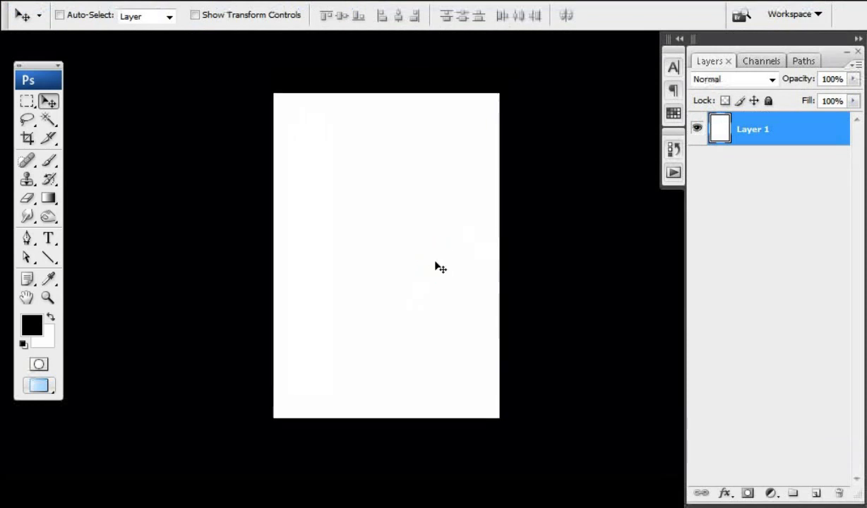
key(f)
click(441, 251)
key(f)
click(407, 265)
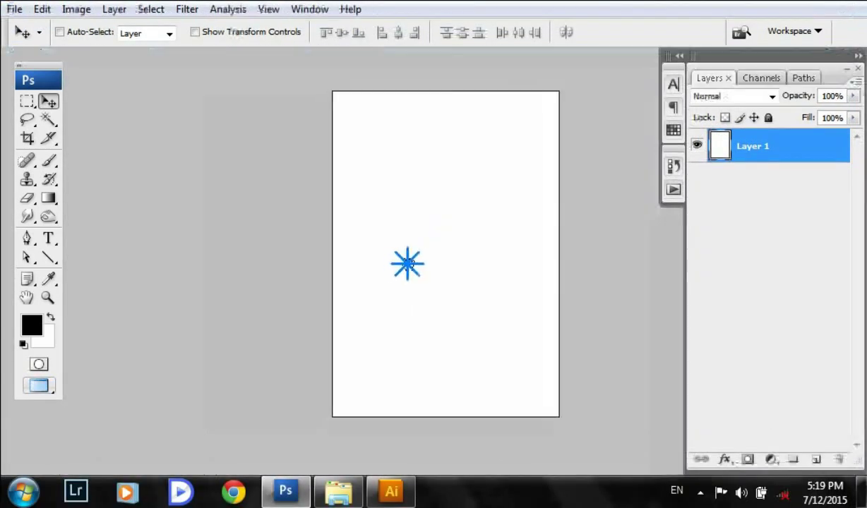
drag(407, 264, 370, 272)
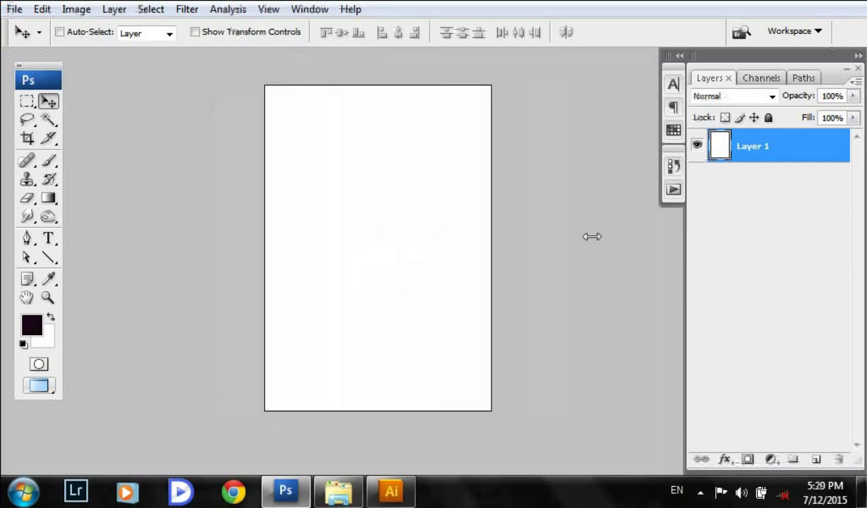
Step: Drag a radial gradient from the canvas centre, purple #663465 fading to #1d051d at the edges
click(48, 198)
click(86, 36)
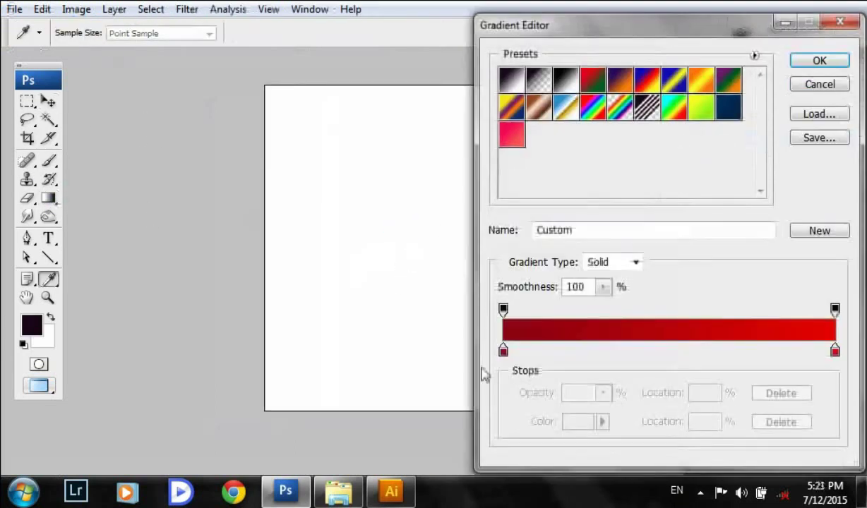
double_click(503, 350)
double_click(646, 380)
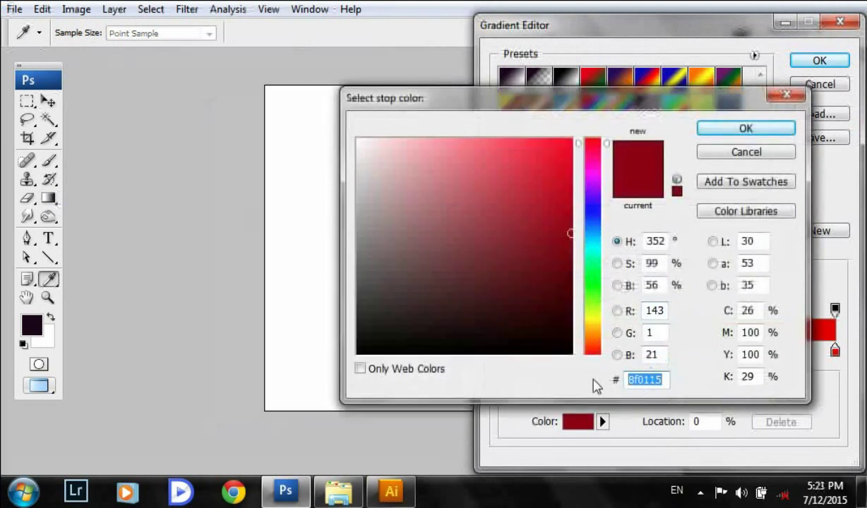
text(663)
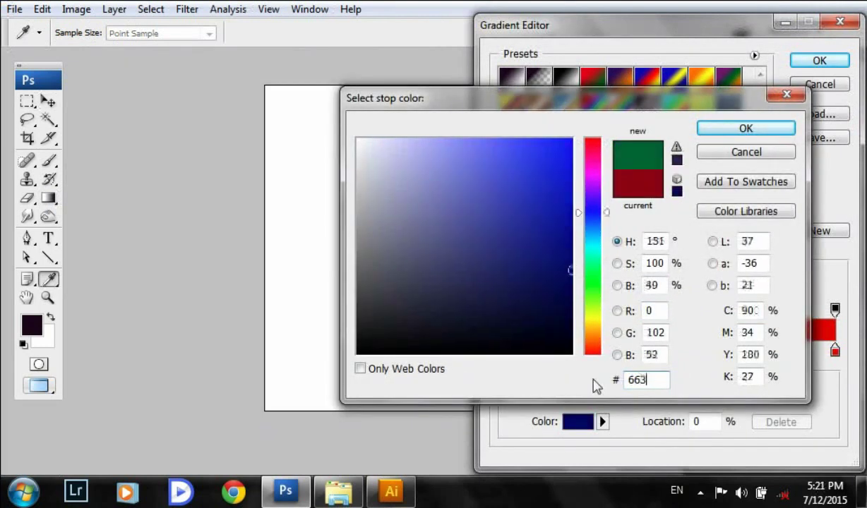
text(465)
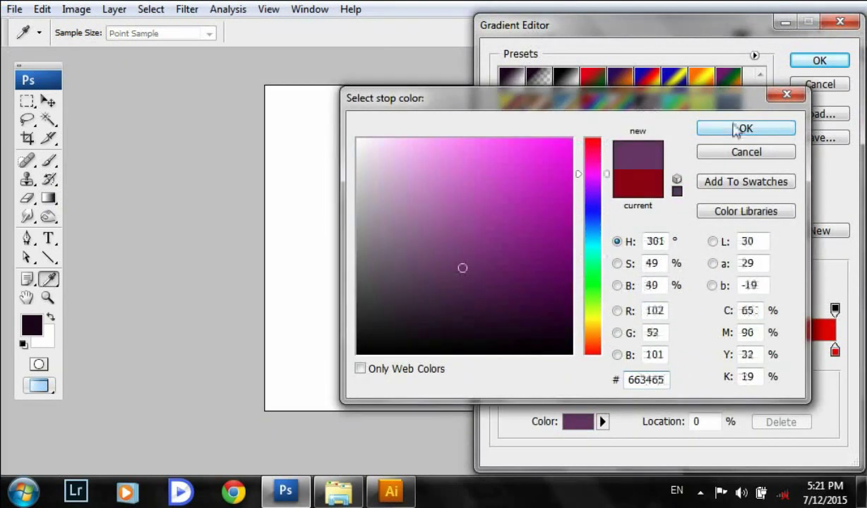
click(736, 129)
double_click(835, 351)
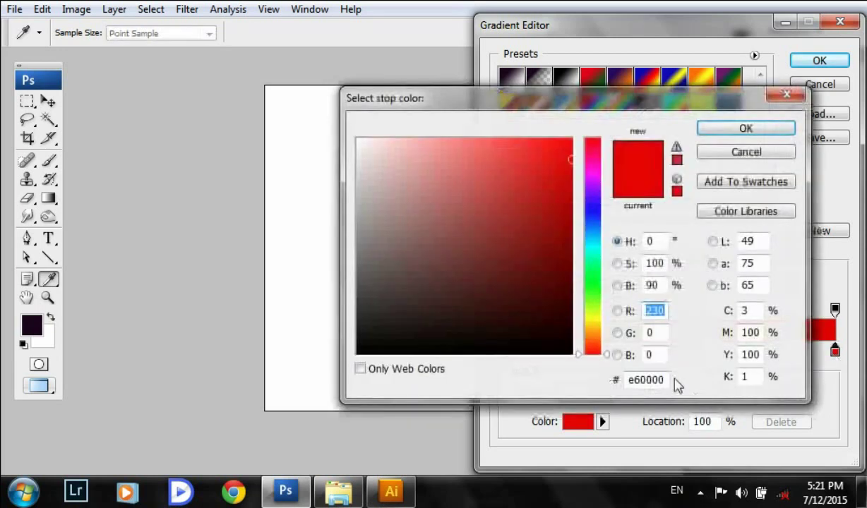
double_click(646, 380)
text(1d0)
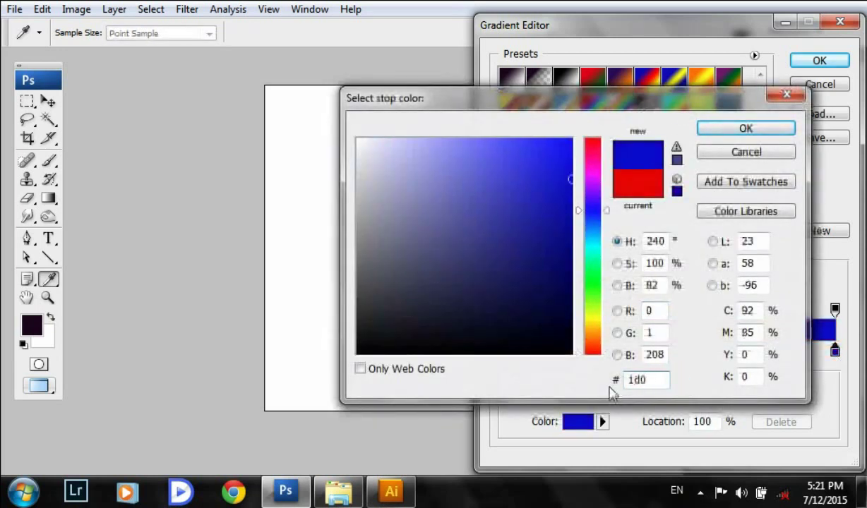
text(51d)
click(746, 129)
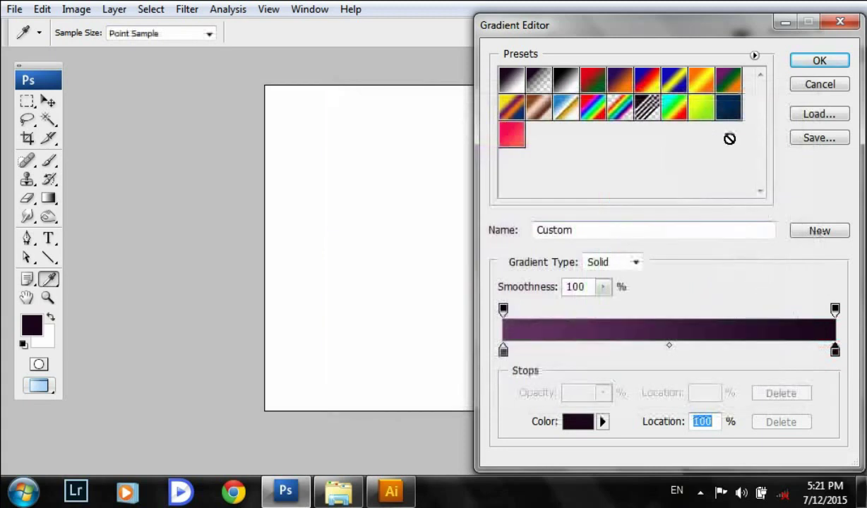
click(819, 61)
drag(385, 242, 207, 238)
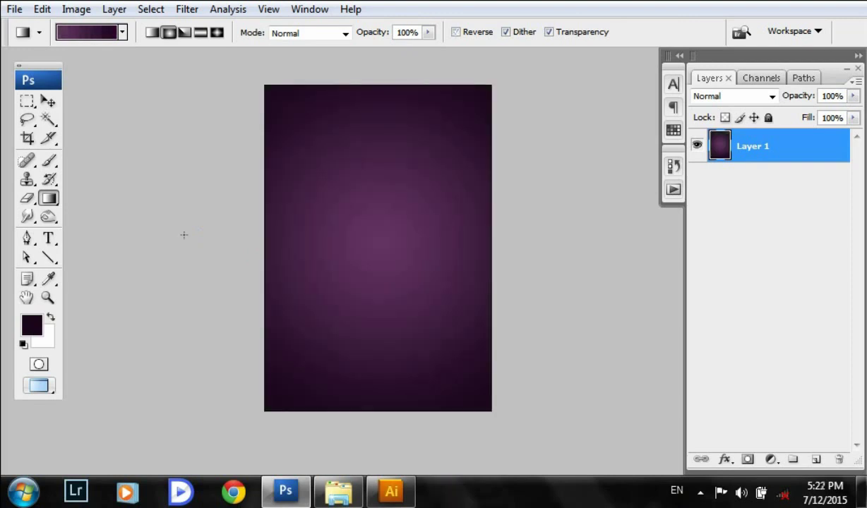
Step: Select the whole candy-cane lettering in Illustrator and drag it into the Photoshop poster
key(v)
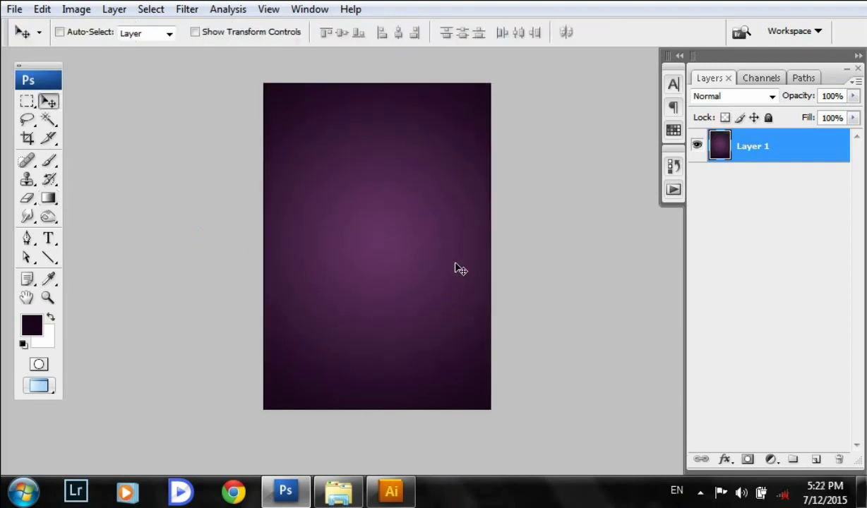
drag(448, 268, 448, 271)
click(392, 492)
drag(300, 145, 538, 373)
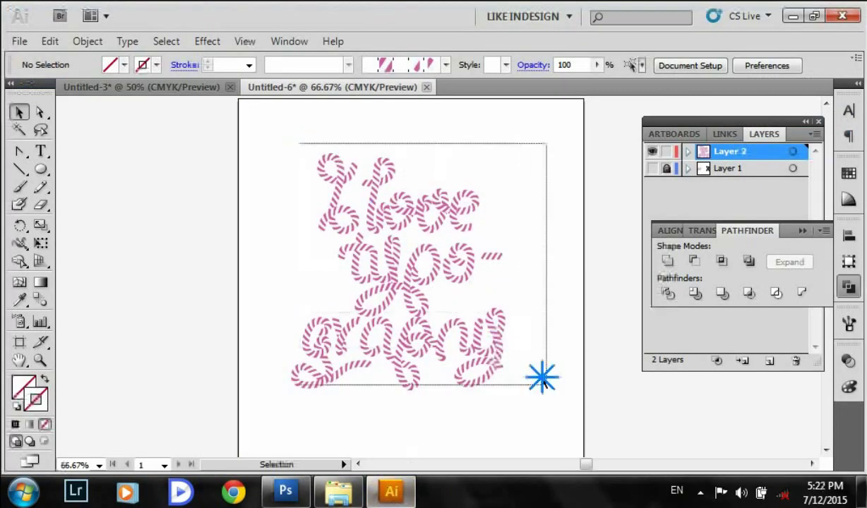
drag(420, 275, 381, 259)
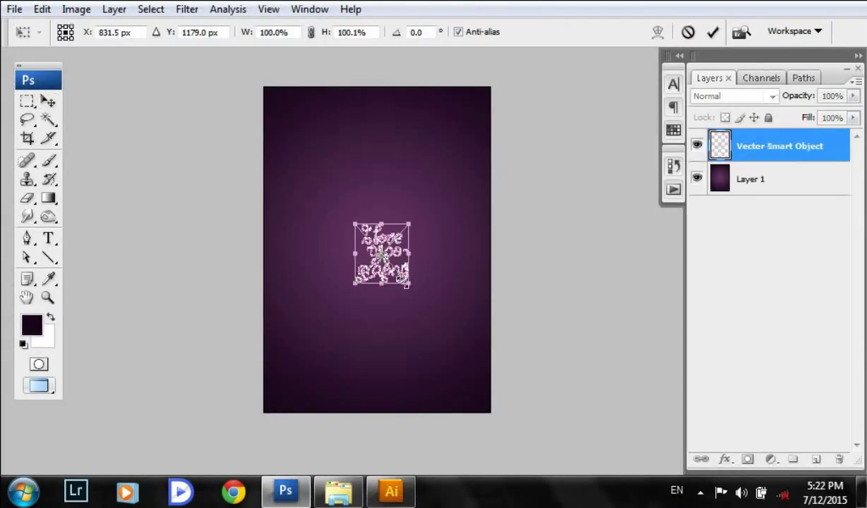
Step: Scale the placed lettering up to about 350%, commit it, and centre it on the poster
drag(412, 288, 468, 362)
key(Return)
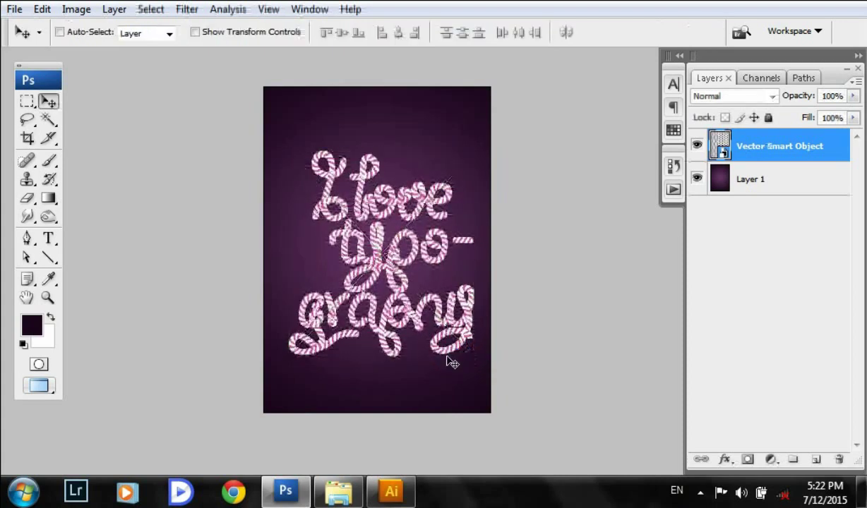
key(ctrl+plus)
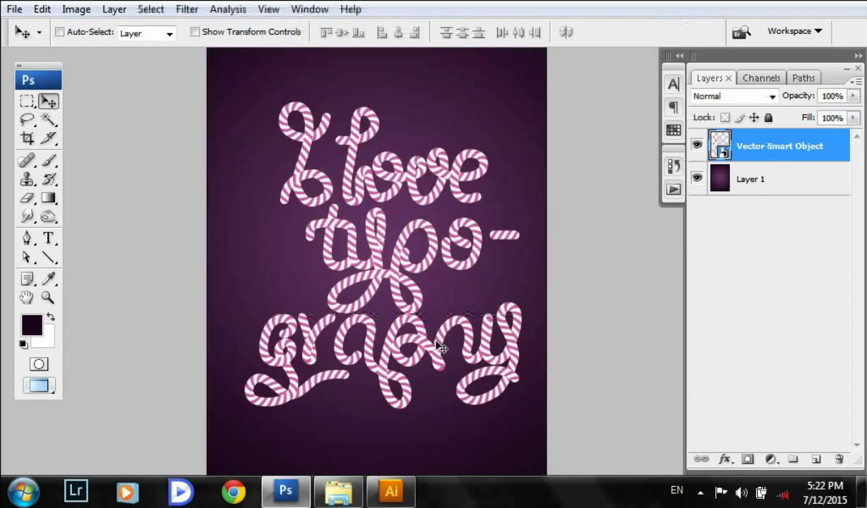
scroll(406, 321, up, 1)
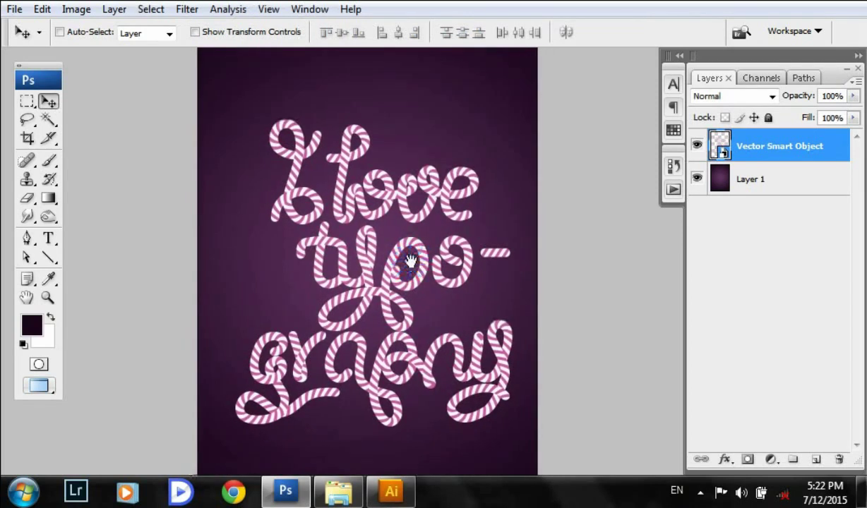
scroll(450, 250, up, 1)
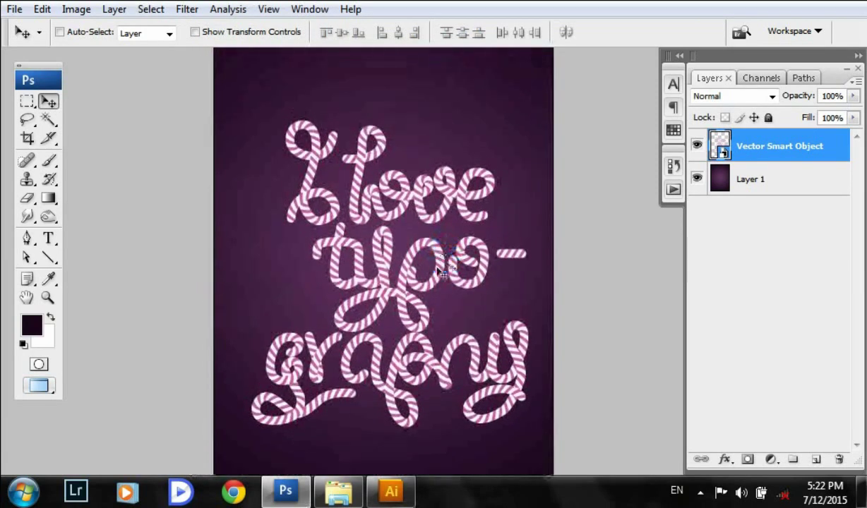
drag(428, 268, 421, 269)
scroll(444, 245, up, 1)
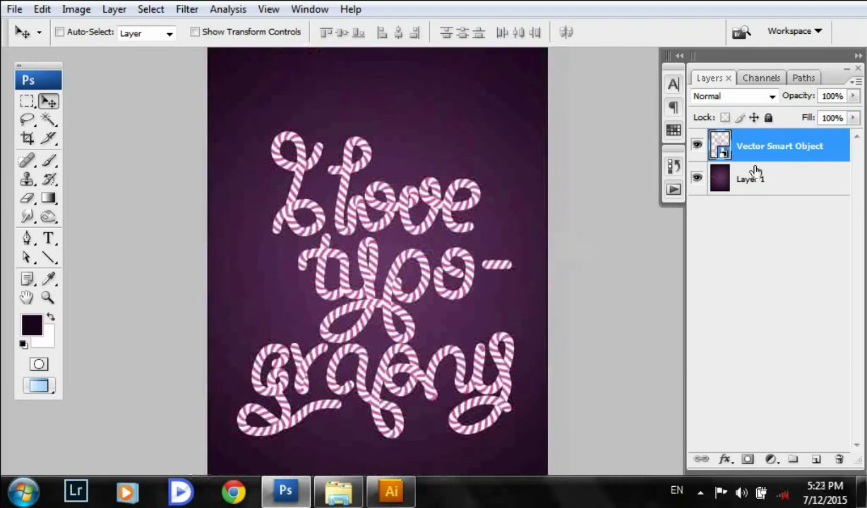
Step: Rasterize the lettering's smart object layer
click(755, 171)
right_click(760, 152)
click(726, 208)
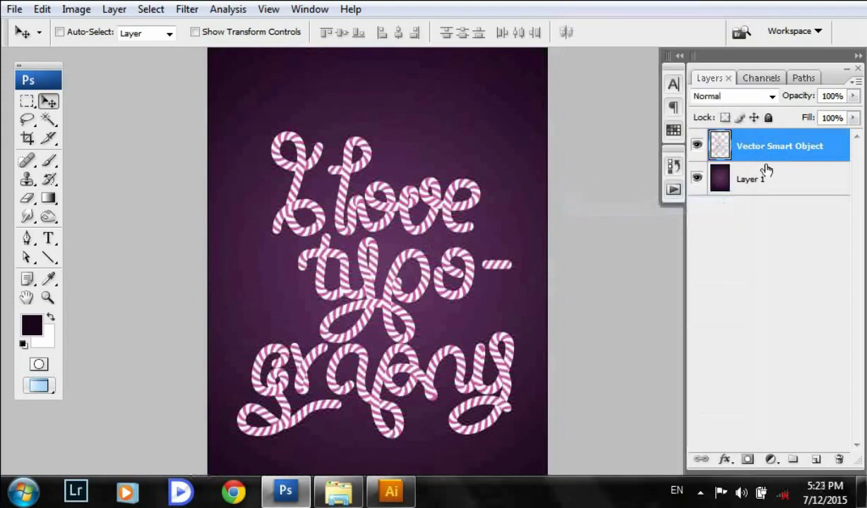
drag(468, 313, 473, 292)
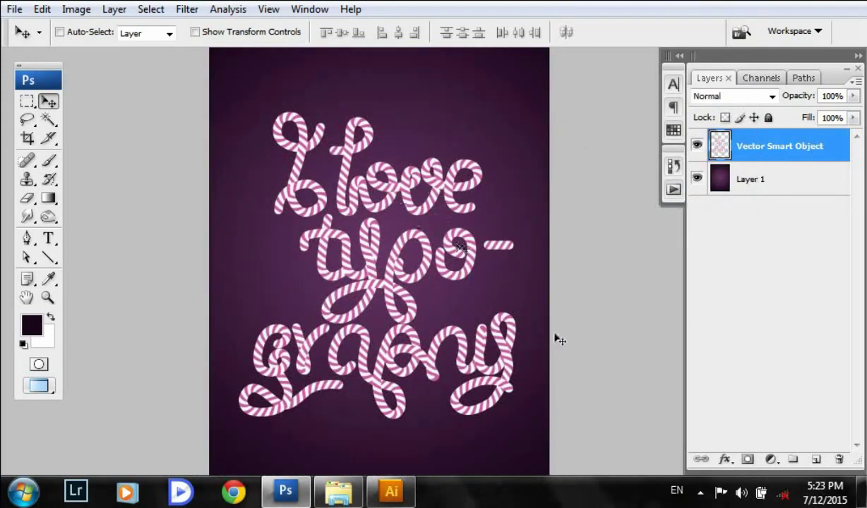
Step: Add a drop shadow to the lettering with colour #8c4b8b
click(726, 460)
click(721, 275)
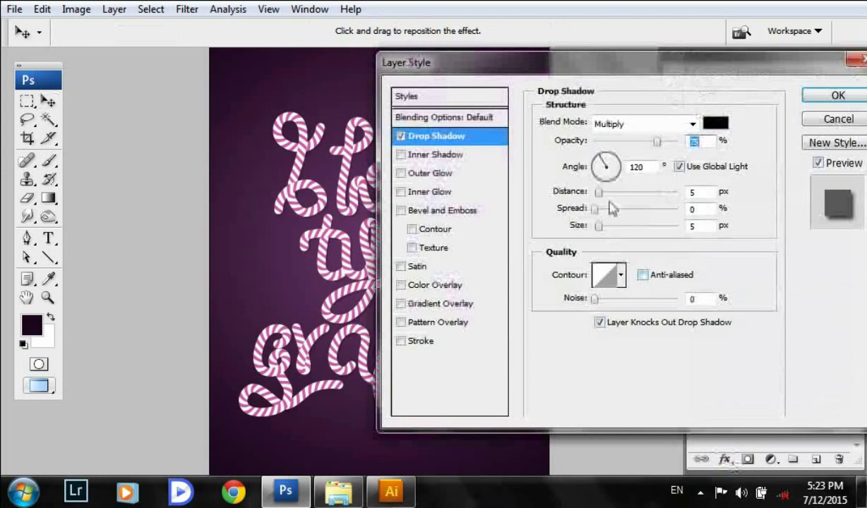
double_click(693, 140)
click(714, 124)
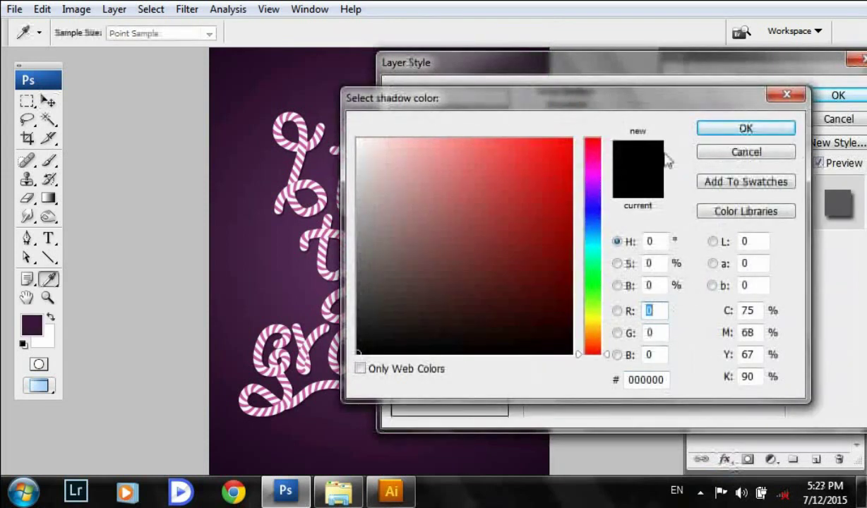
click(613, 380)
text(8c)
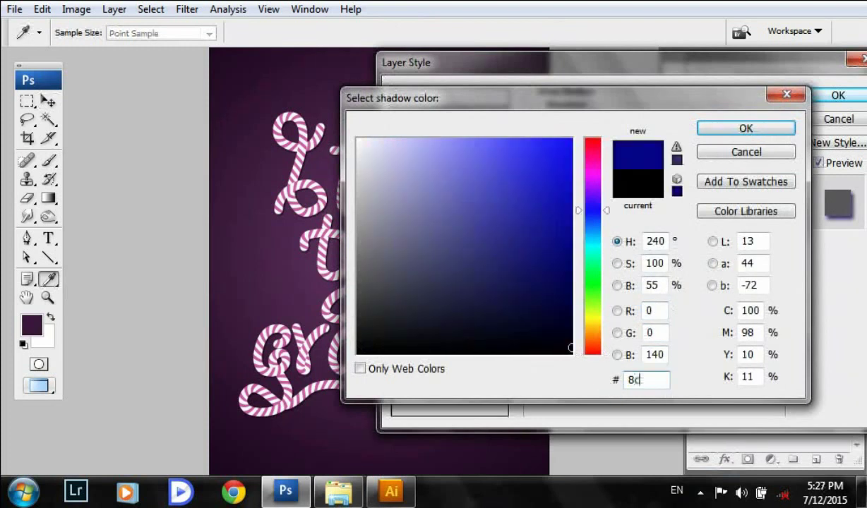
text(4b8b)
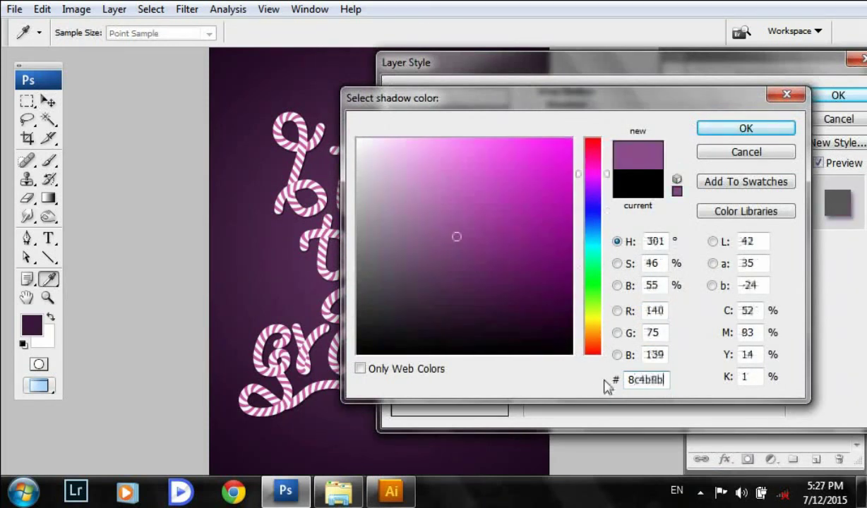
click(723, 127)
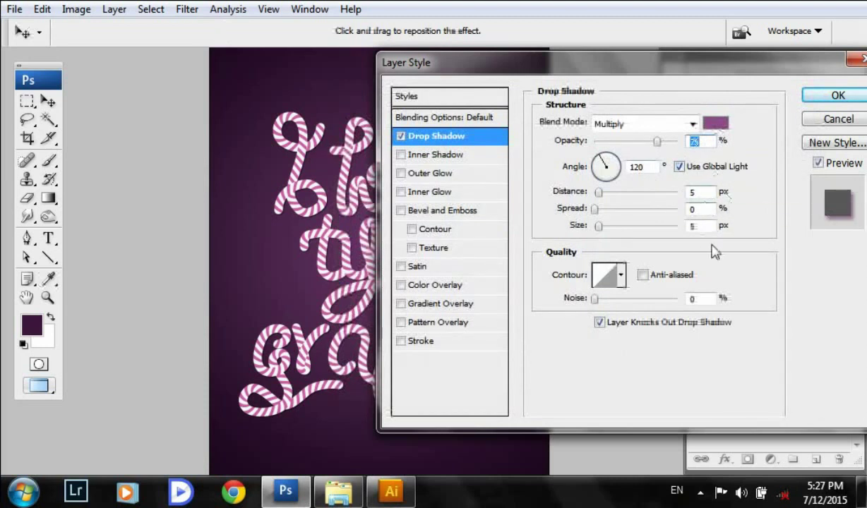
Step: Set the drop shadow to 75% opacity, 24 px distance and size, spread 14, and add an inner shadow
text(10)
click(706, 205)
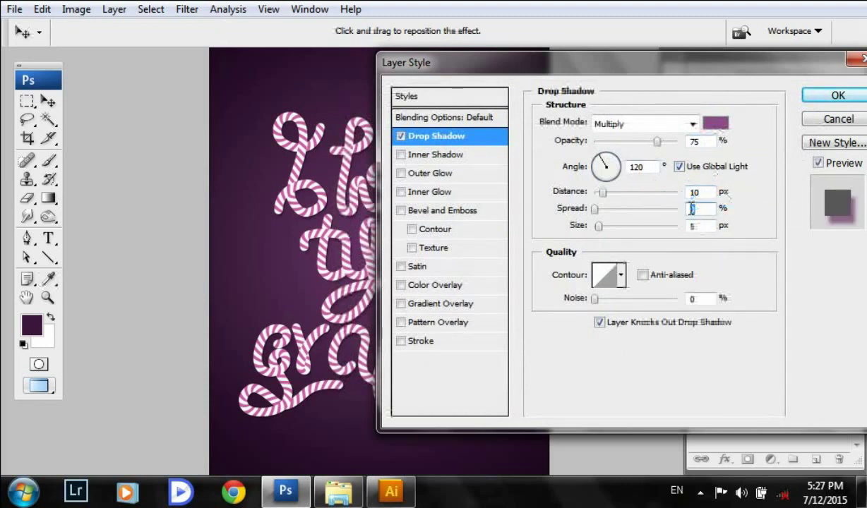
text(6)
text(21)
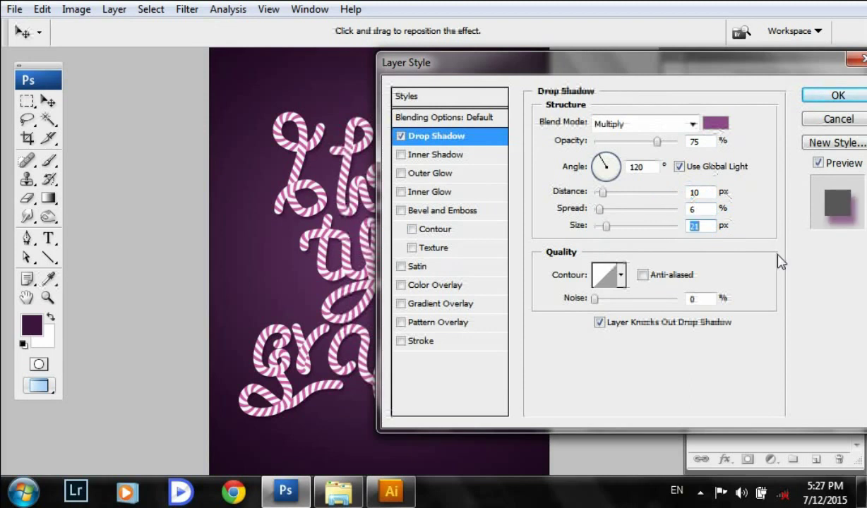
drag(602, 193, 608, 197)
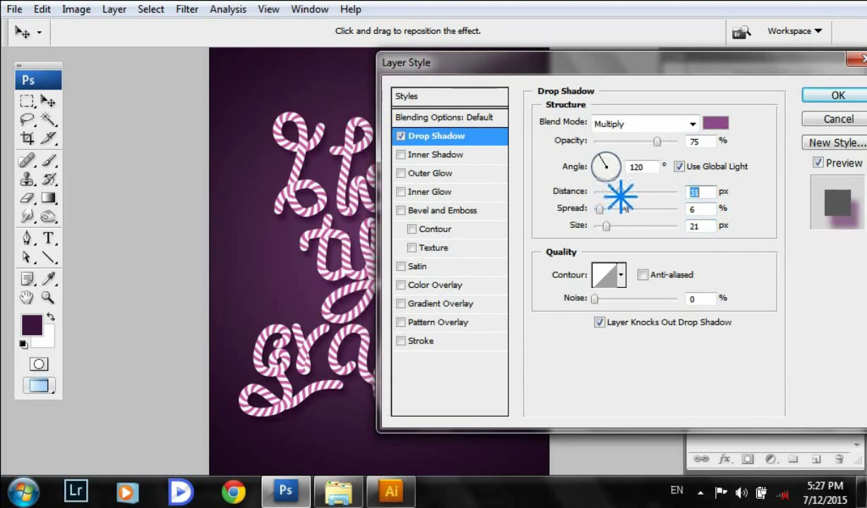
mouse_move(614, 197)
mouse_down()
mouse_move(610, 234)
mouse_move(605, 210)
mouse_up()
click(616, 227)
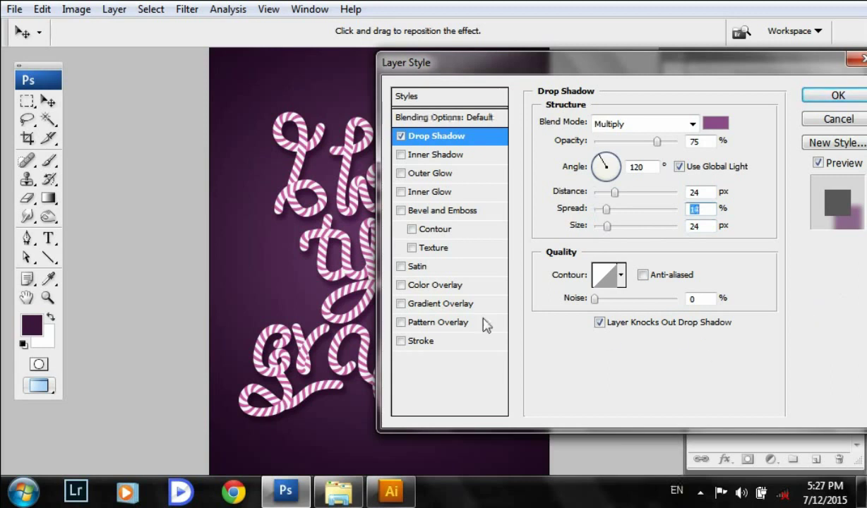
click(418, 154)
Step: Make the inner shadow purple #6b3569 in Linear Burn, with 3 px distance and 3 px size
click(714, 125)
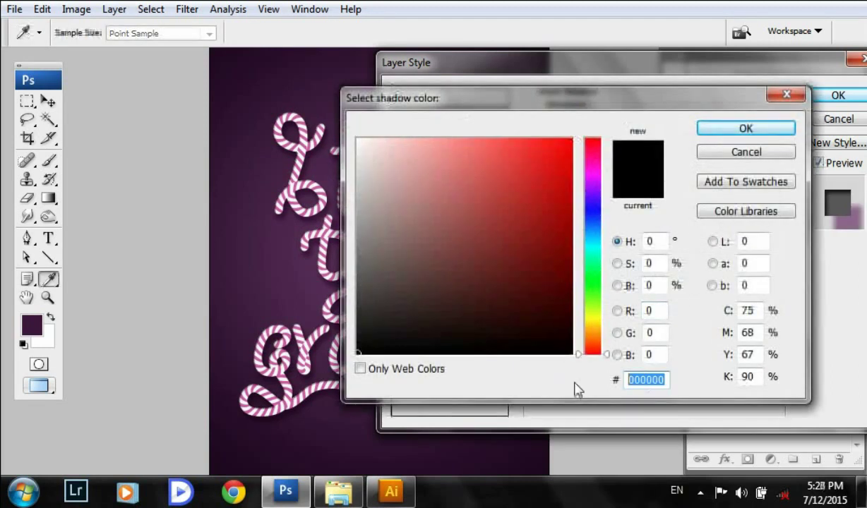
text(6b)
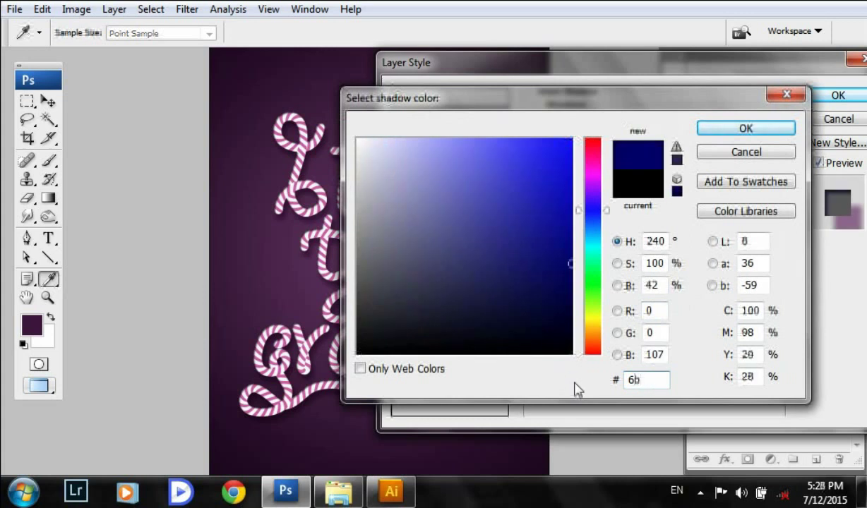
text(3569)
click(746, 128)
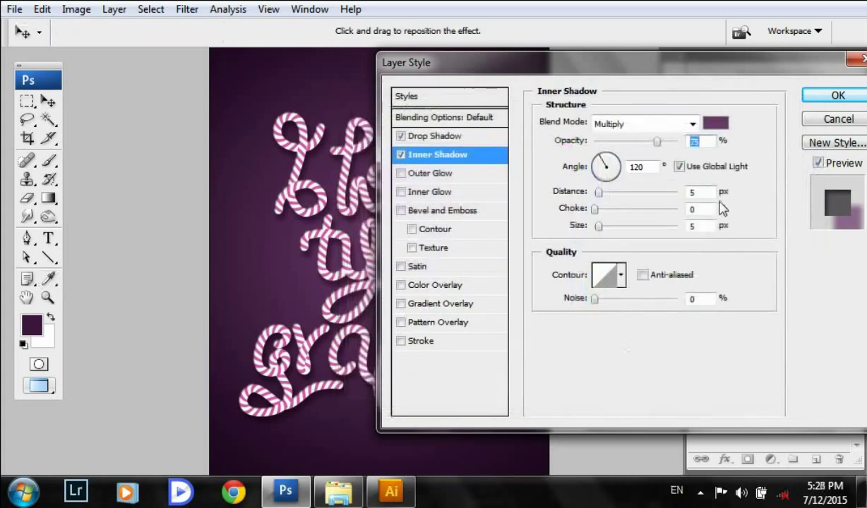
click(688, 124)
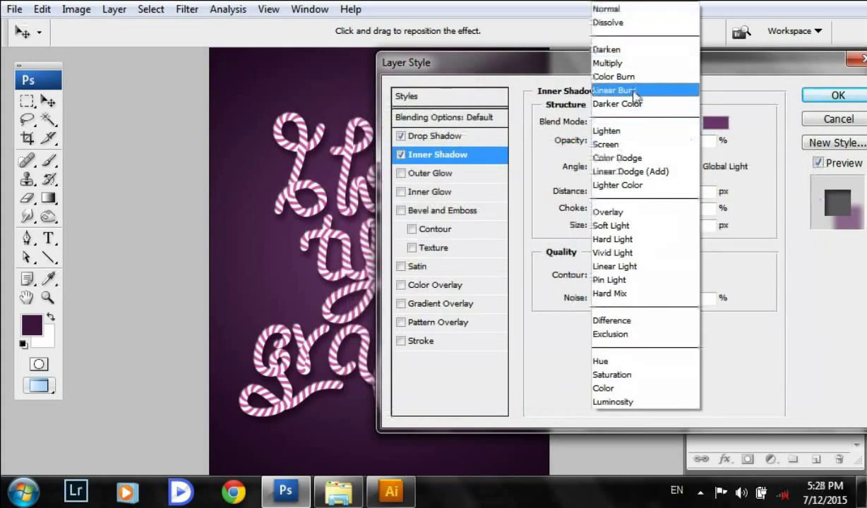
click(668, 87)
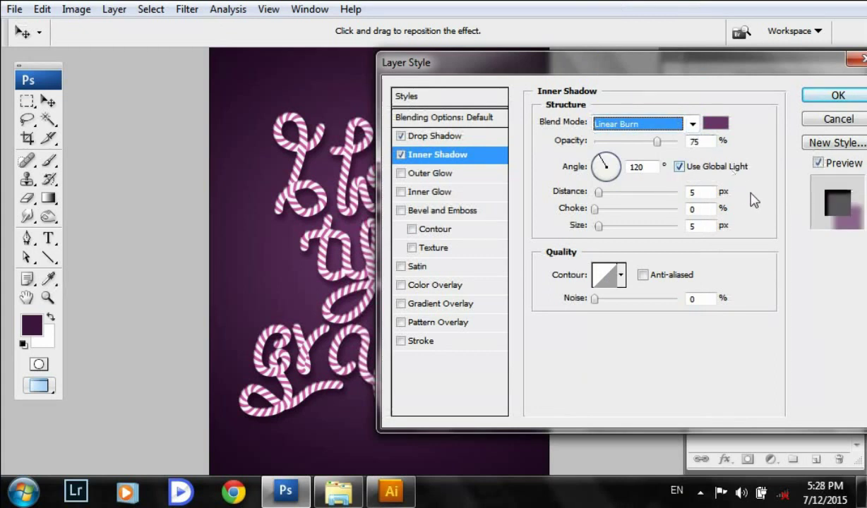
double_click(708, 193)
text(3)
double_click(708, 224)
text(3)
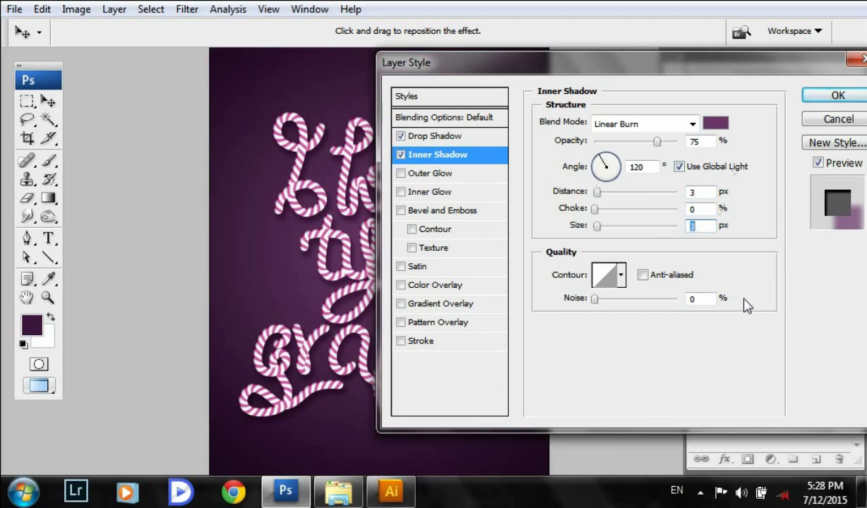
Step: Enable a #c26dc2 pink inner glow in Linear Dodge (Add) at 90% opacity and 1 px size
click(438, 191)
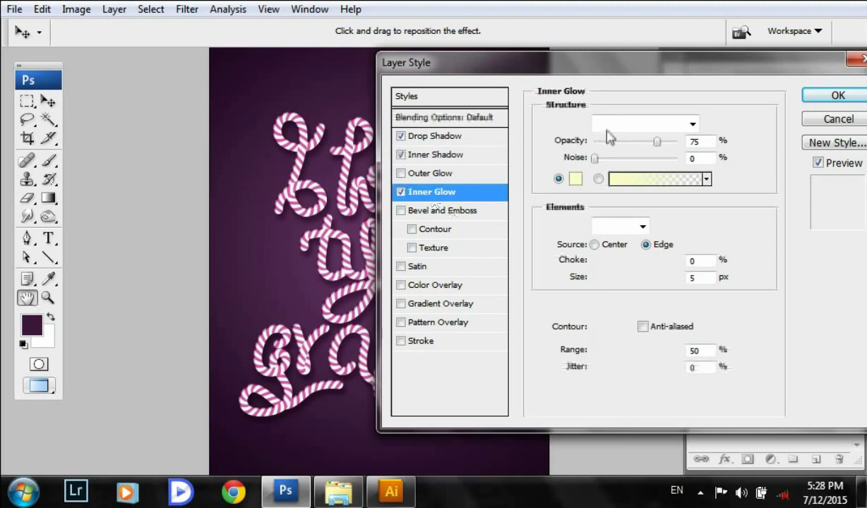
click(574, 179)
text(c2)
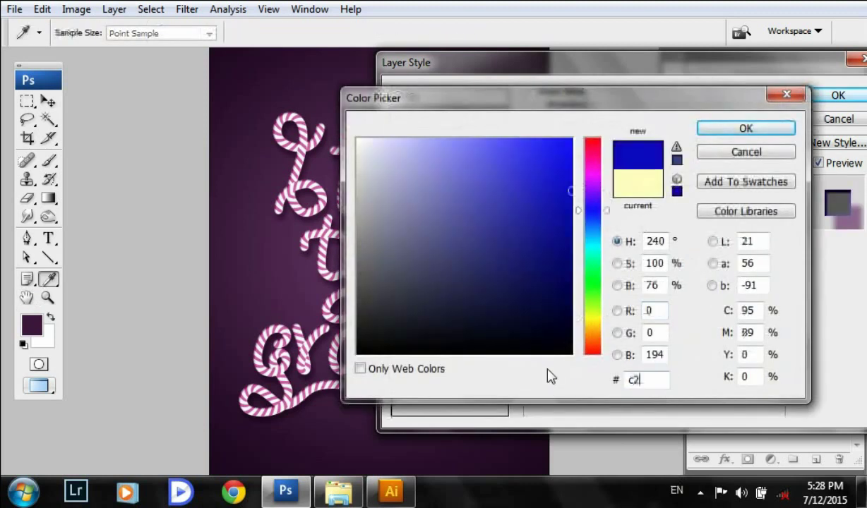
text(6dc2)
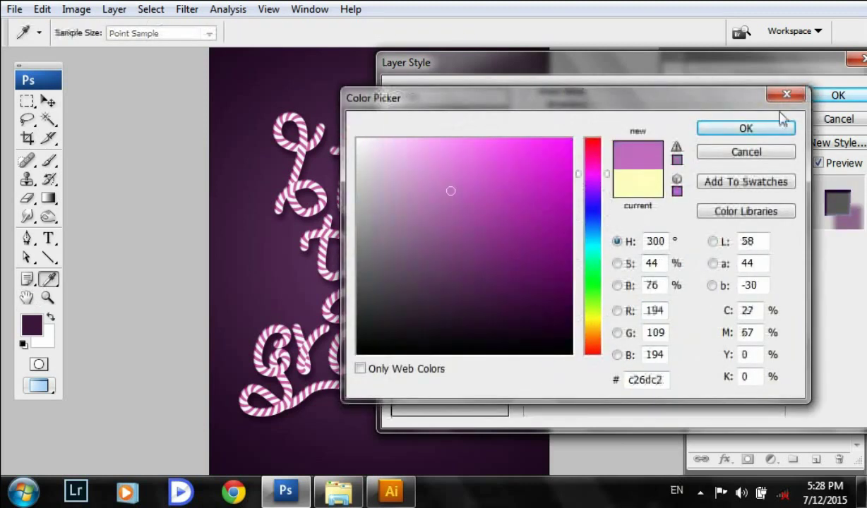
key(Return)
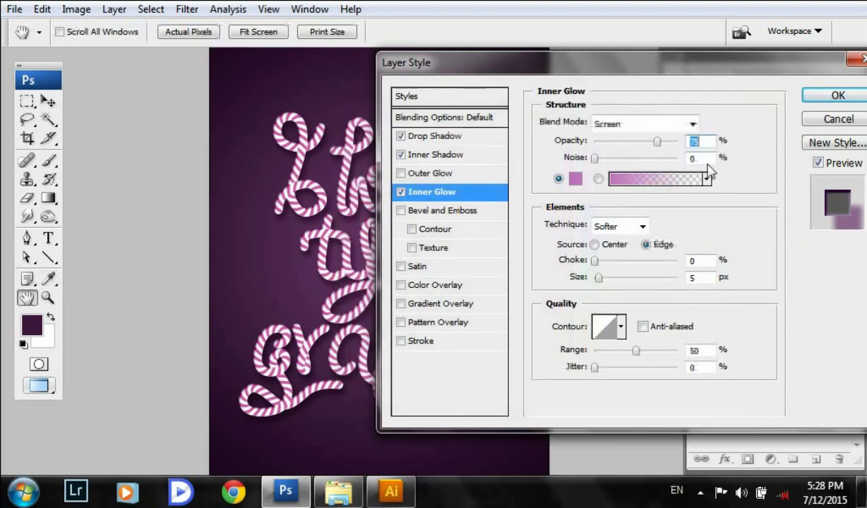
click(678, 124)
click(671, 168)
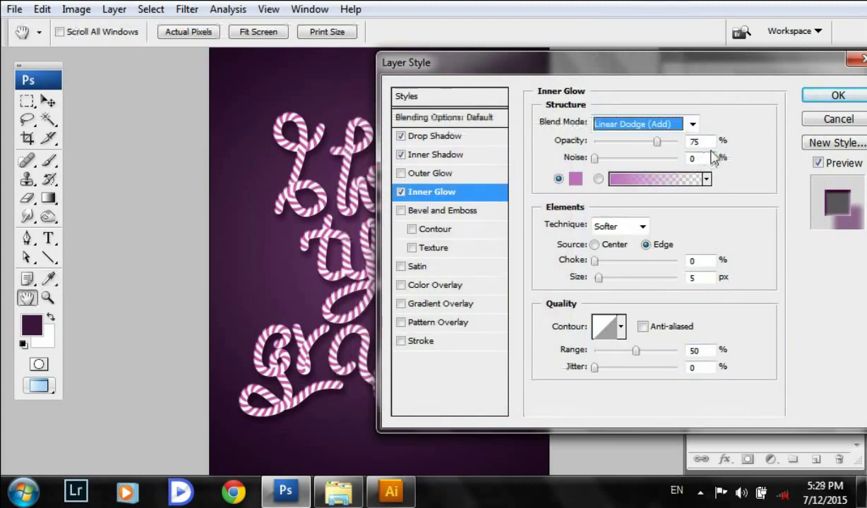
drag(657, 142, 669, 142)
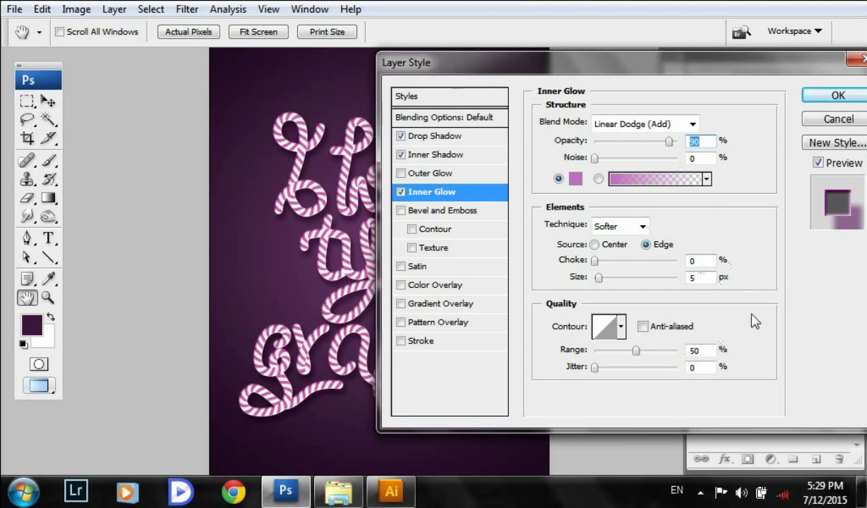
click(701, 278)
text(1)
click(798, 324)
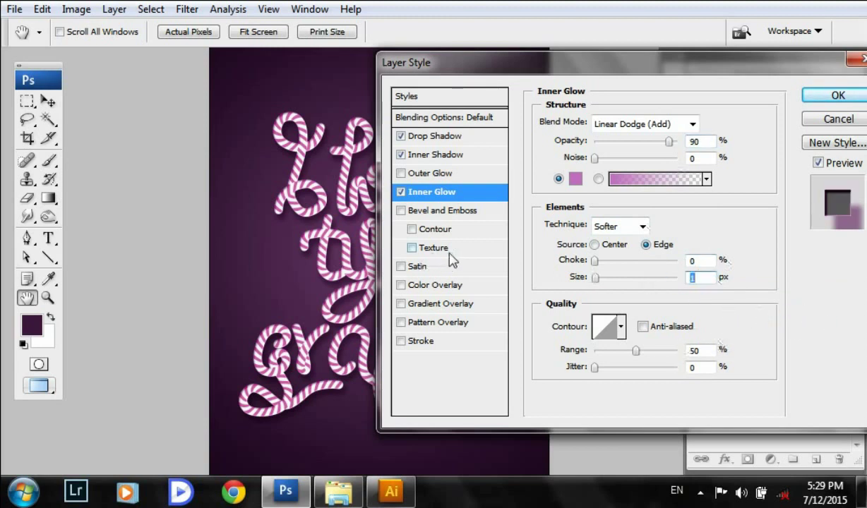
Step: Enable Bevel and Emboss at 10 px, with highlight colour #ef82eb and shadow colour #681a56
click(434, 211)
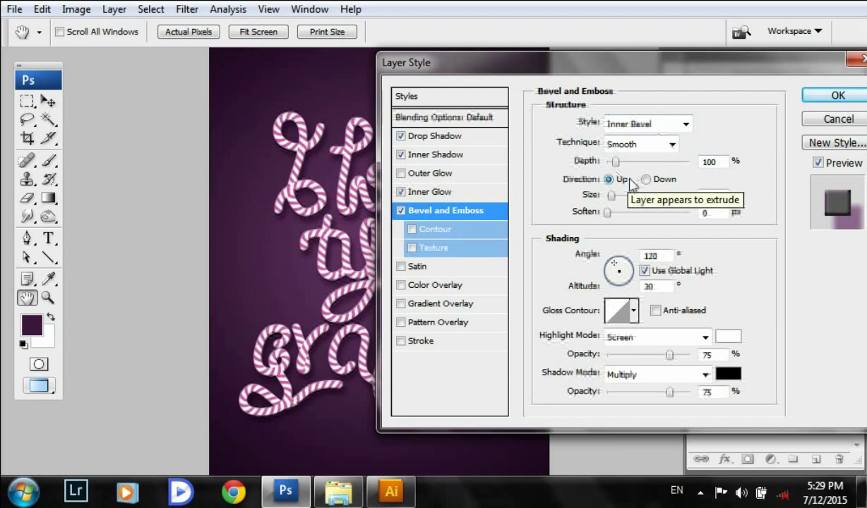
double_click(709, 195)
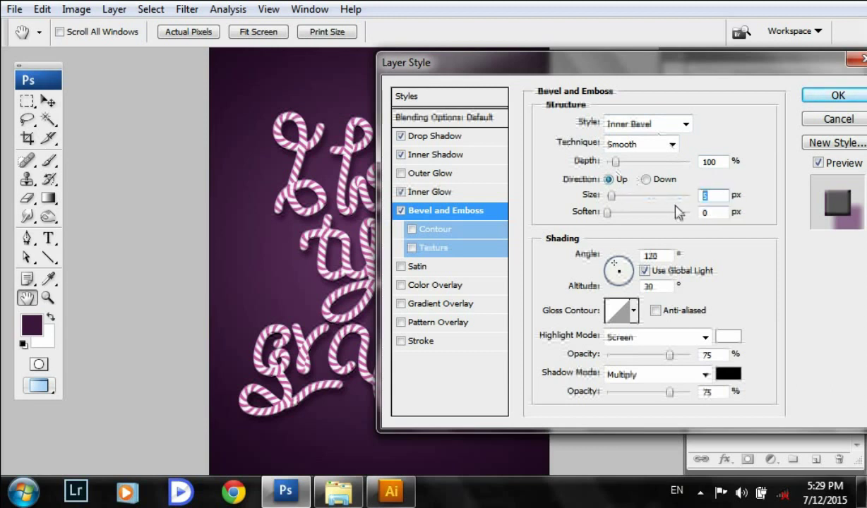
text(10)
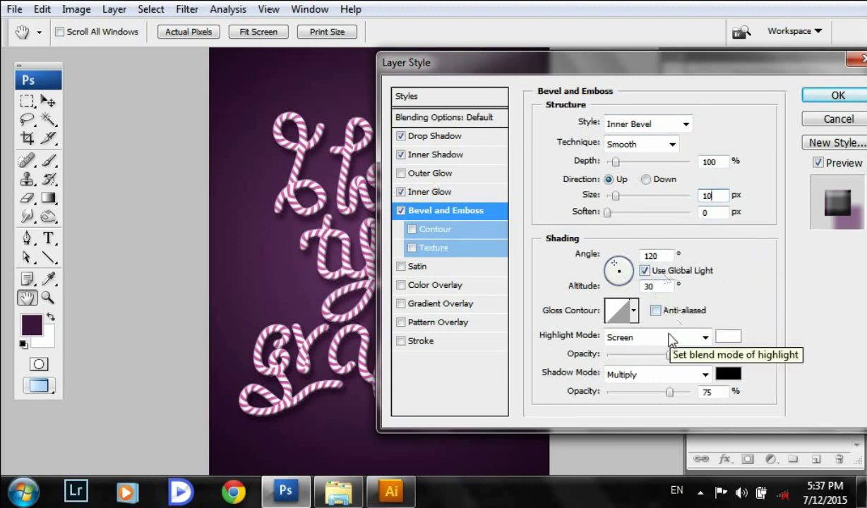
click(727, 336)
double_click(642, 380)
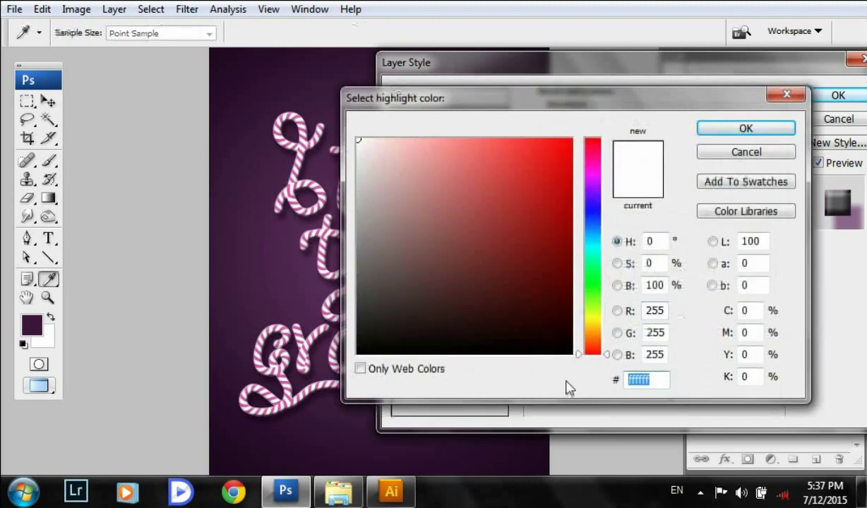
text(ef82)
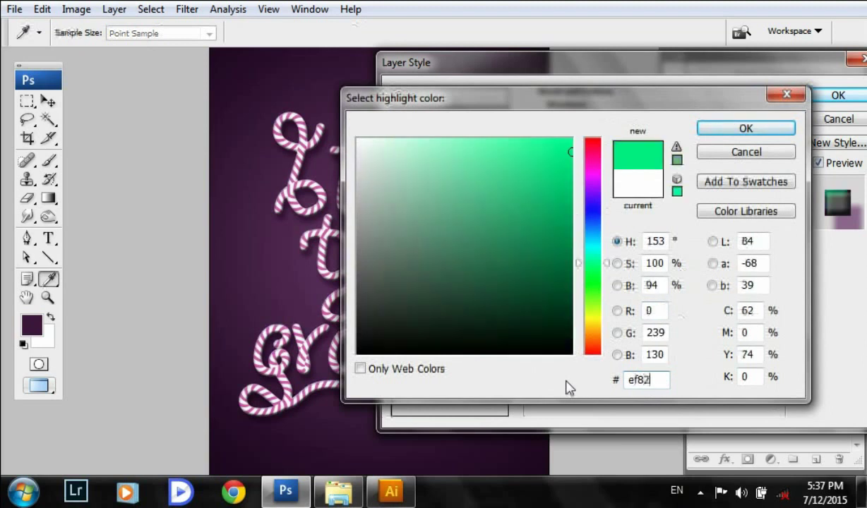
text(eb)
click(752, 128)
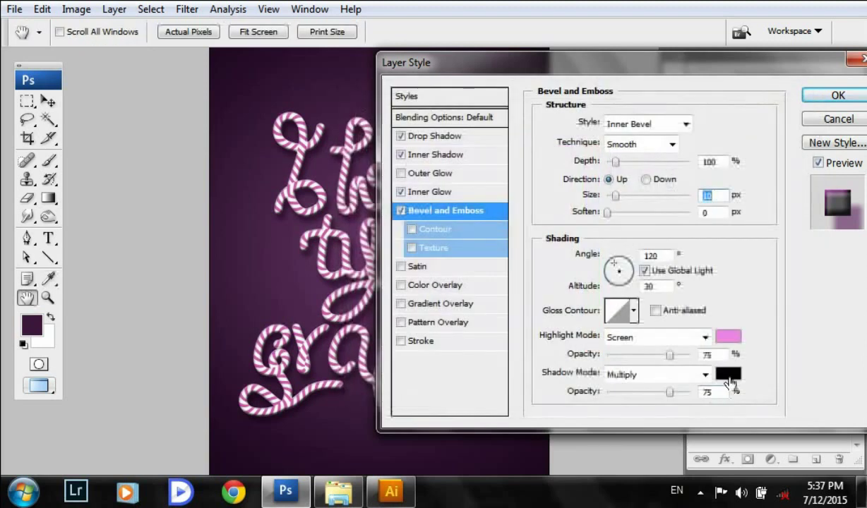
click(729, 380)
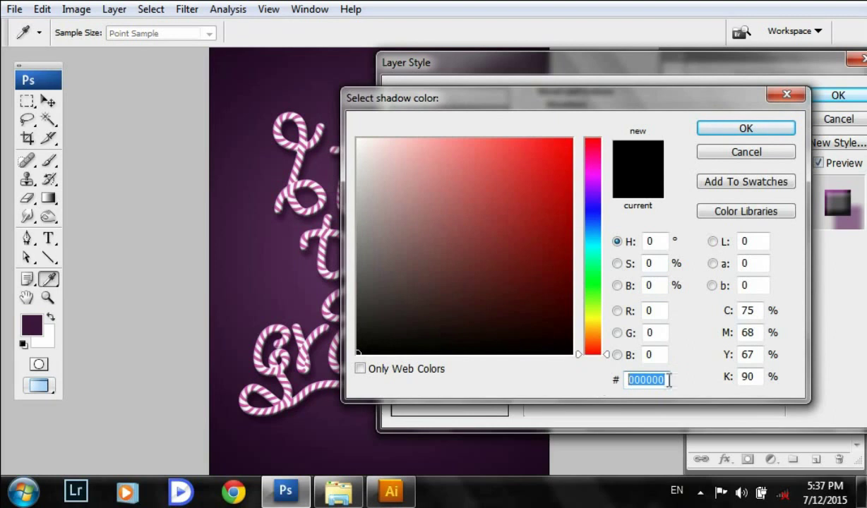
text(681a)
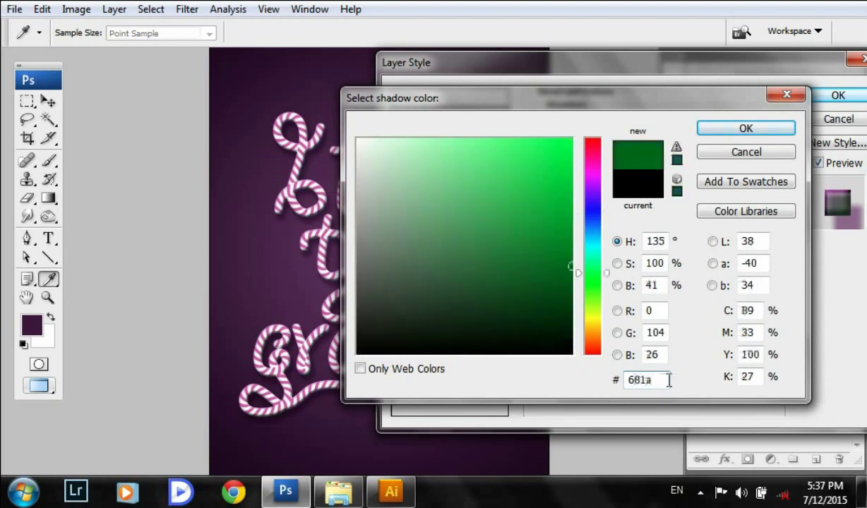
text(56)
click(746, 128)
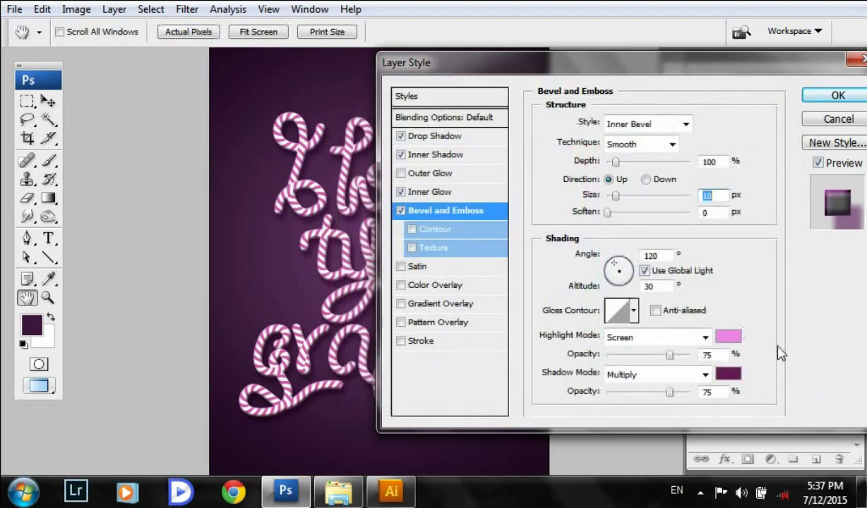
Step: Enable Satin with colour #ff96f3, 15% opacity and size 2
click(439, 268)
click(716, 123)
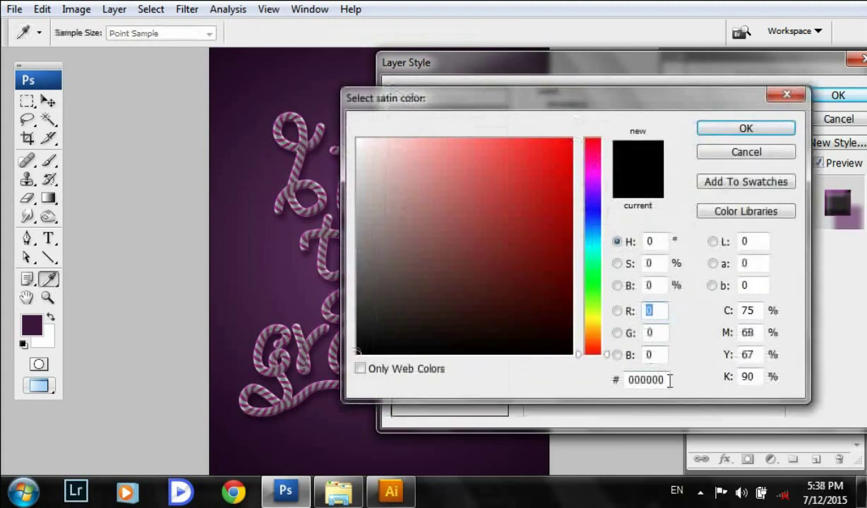
click(662, 382)
text(ff96)
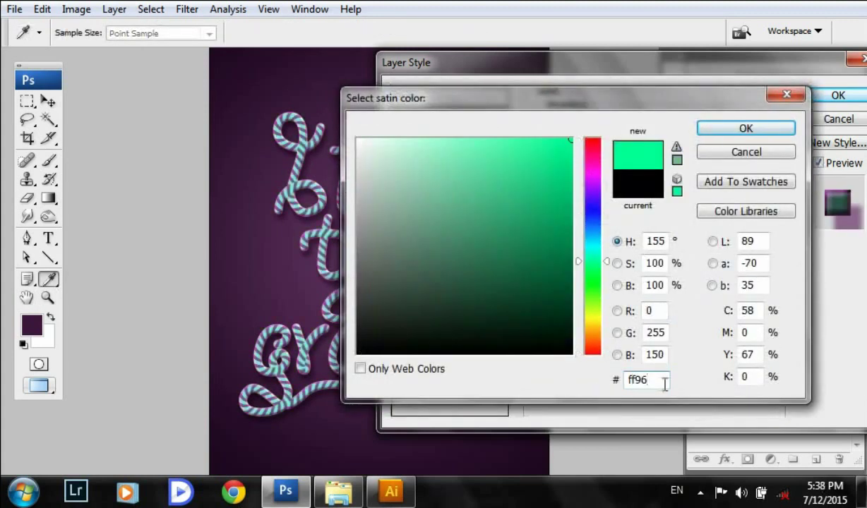
text(f3)
click(760, 133)
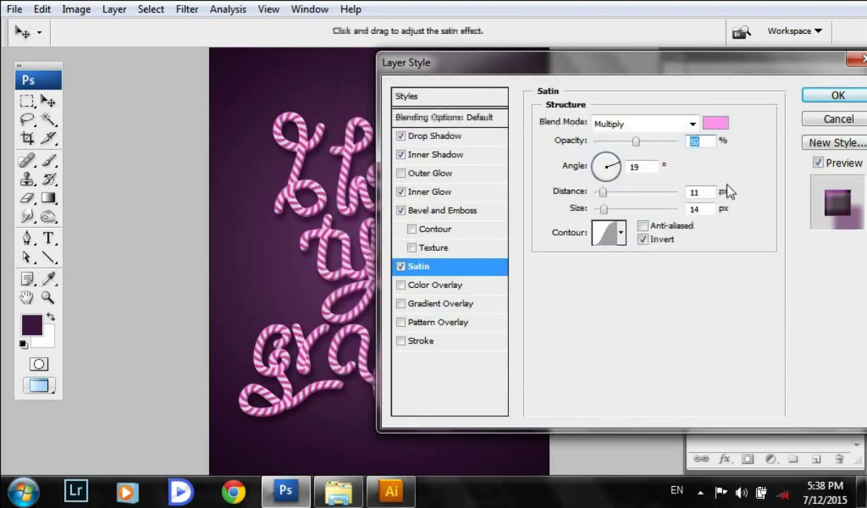
text(15)
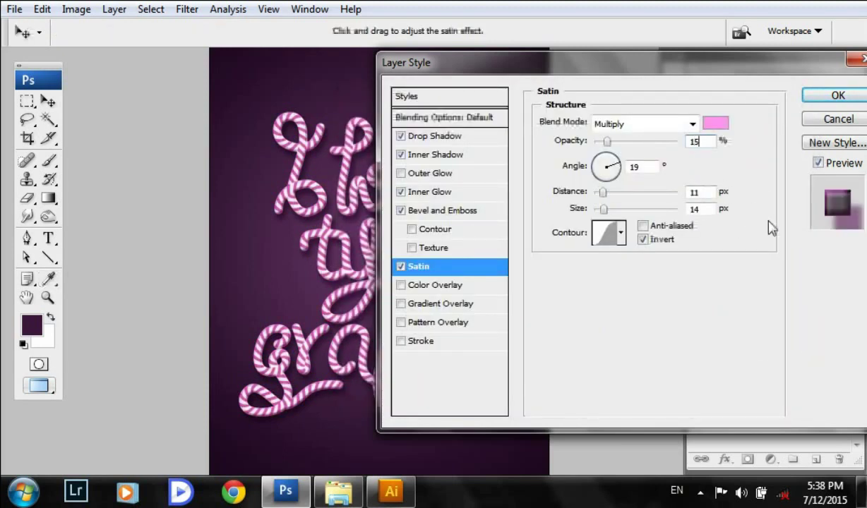
double_click(707, 208)
text(2)
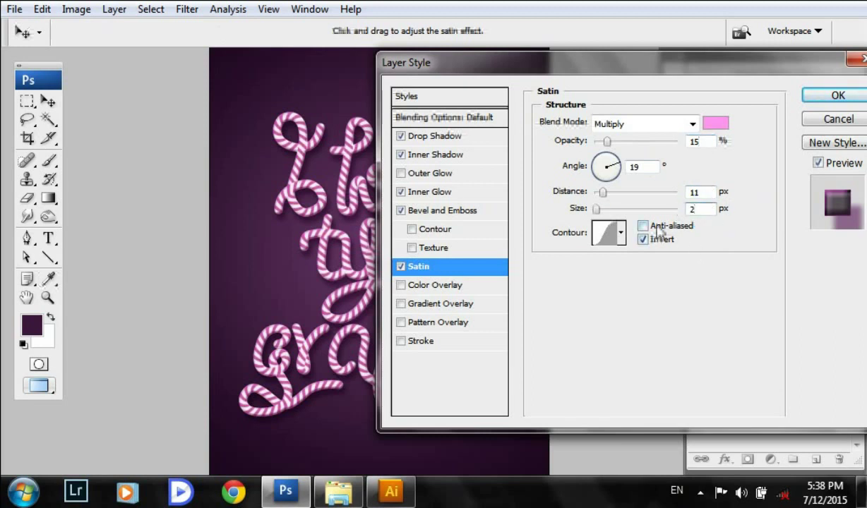
Step: Give the satin an anti-aliased Cone contour
click(643, 225)
click(553, 272)
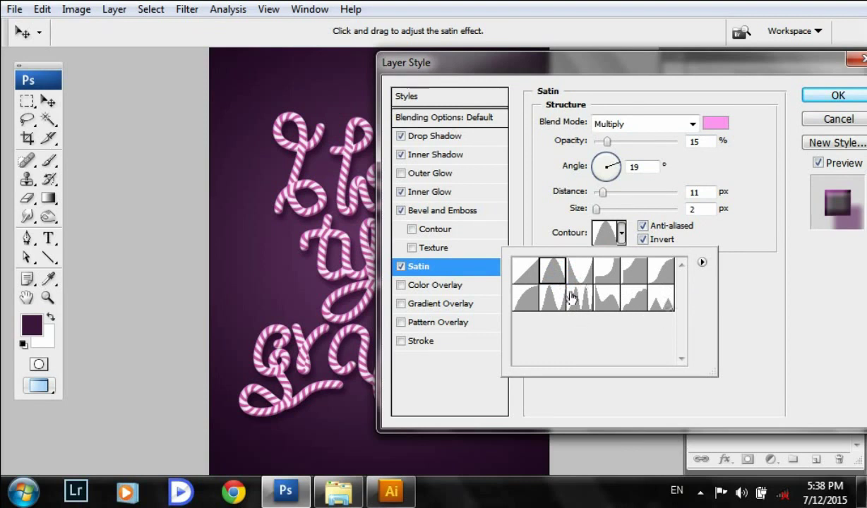
click(742, 311)
click(607, 233)
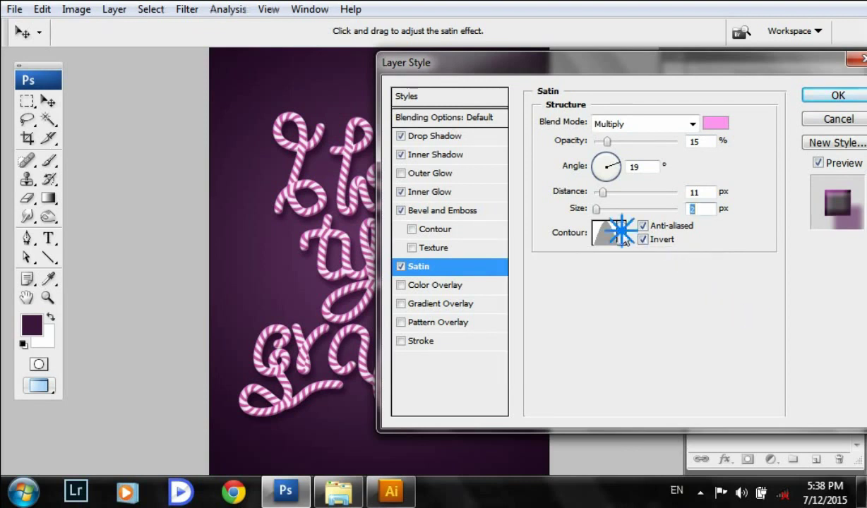
click(701, 263)
click(727, 219)
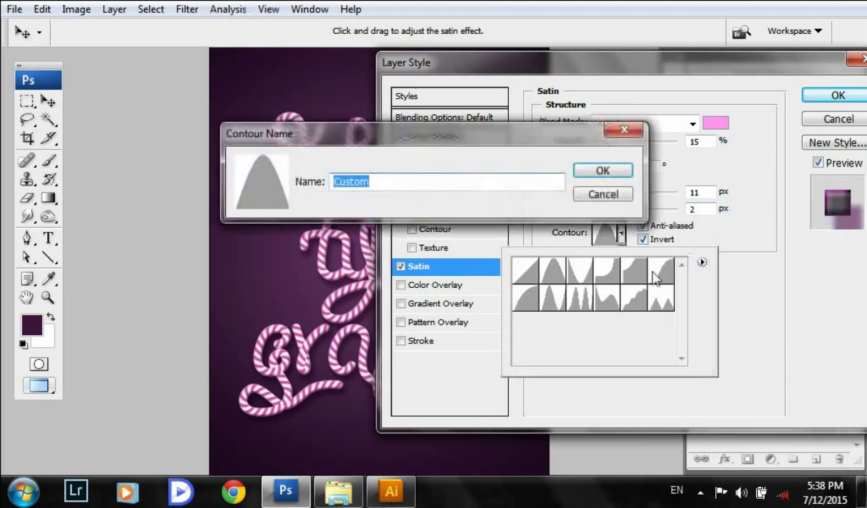
click(604, 197)
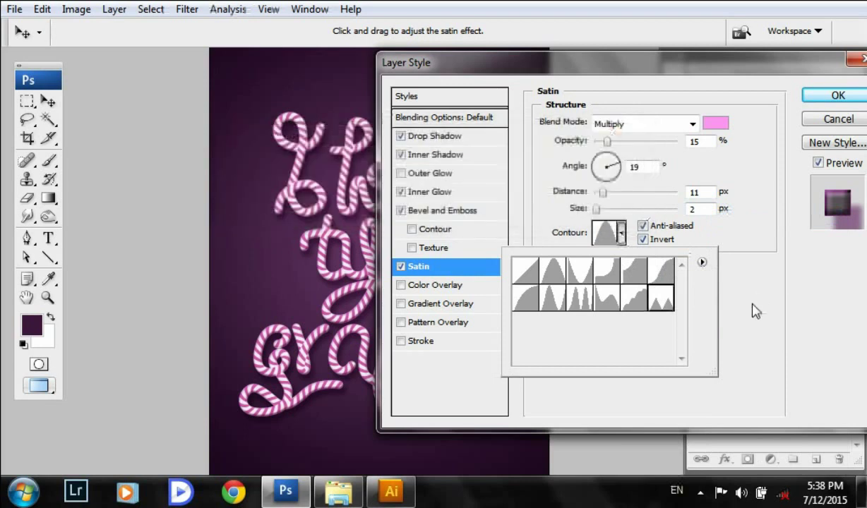
click(750, 316)
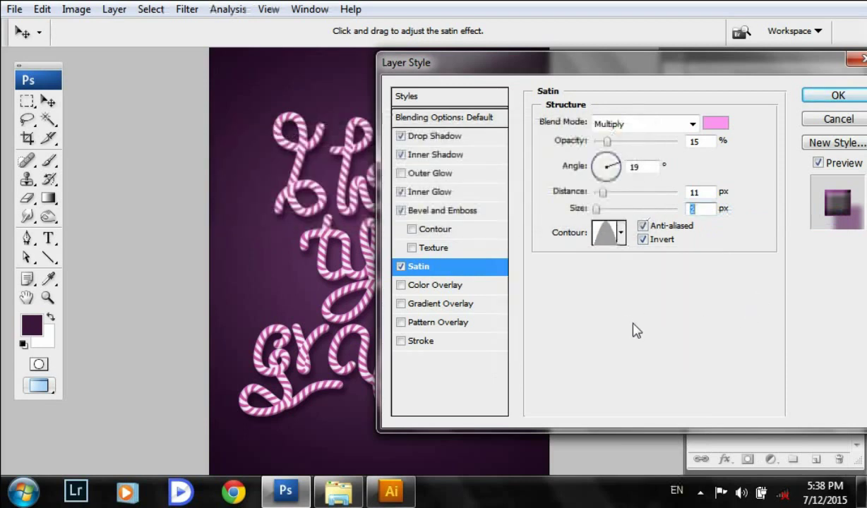
Step: Add a dark purple #3e153d stroke outline and apply all the layer styles
click(424, 341)
click(577, 230)
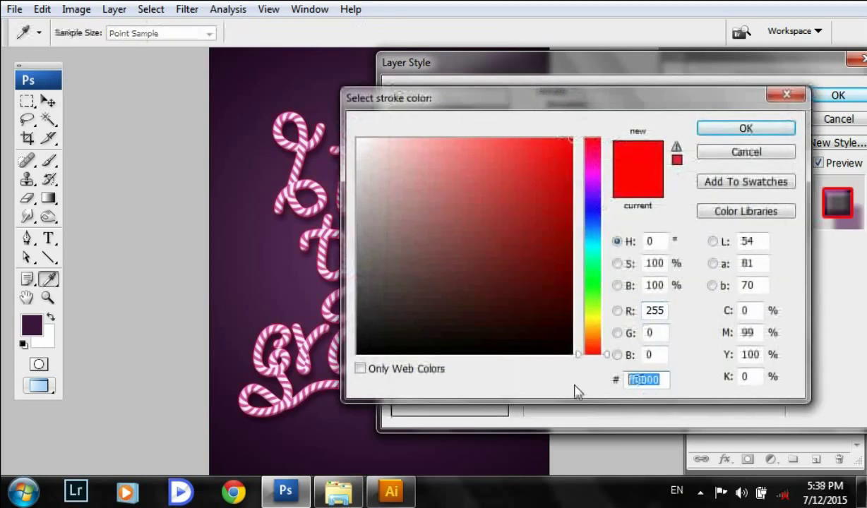
text(3e15)
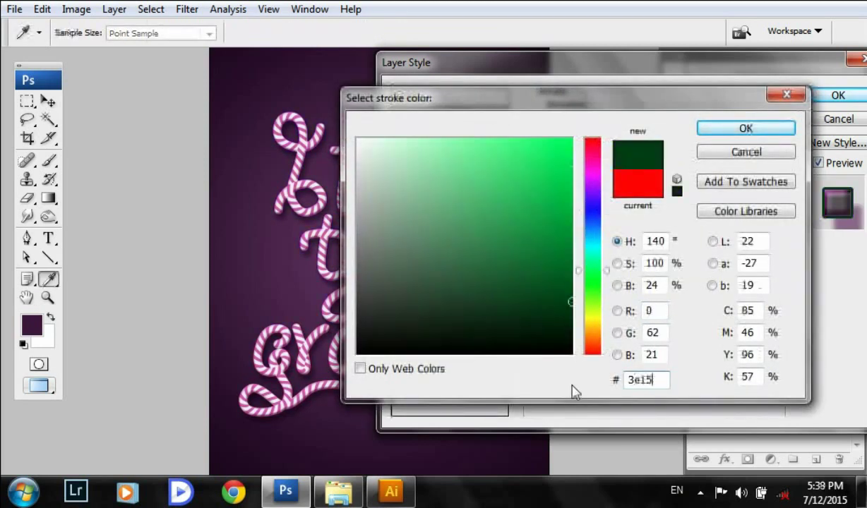
text(3d)
key(Return)
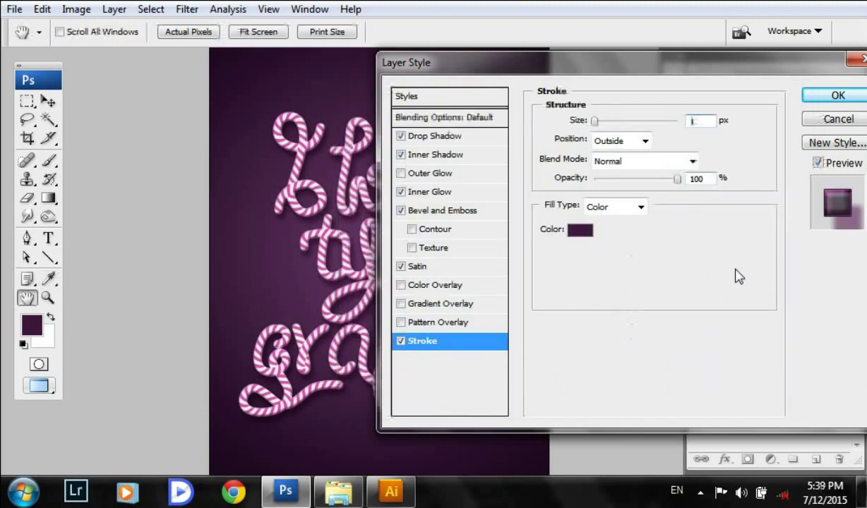
click(823, 102)
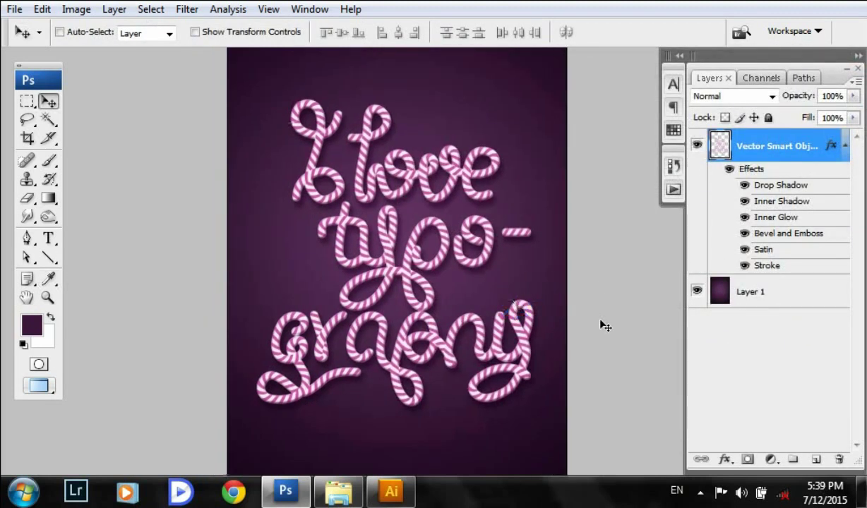
Step: Centre the lettering, split its six effects into separate layers, and free-transform the drop shadow layer
click(342, 32)
click(398, 32)
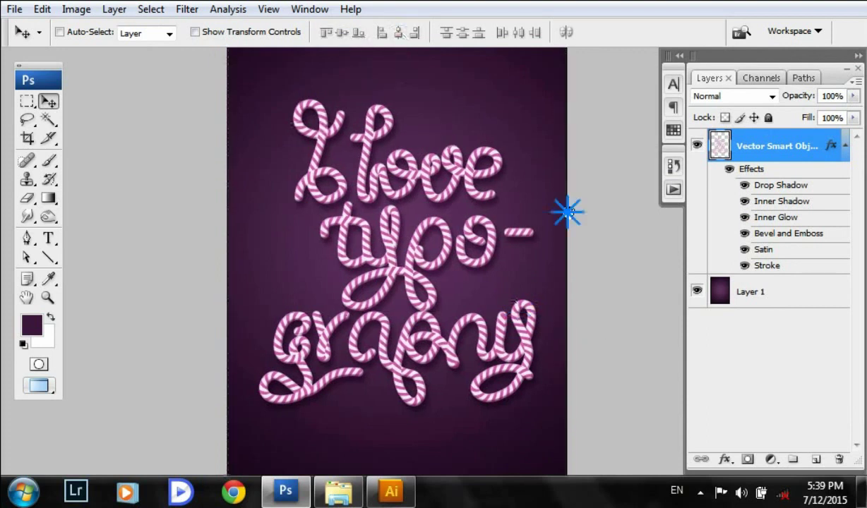
right_click(796, 187)
click(639, 422)
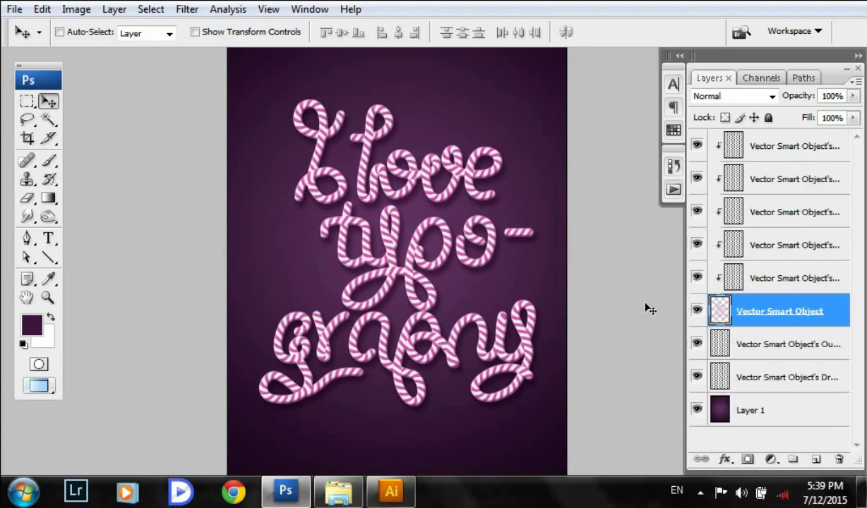
click(809, 375)
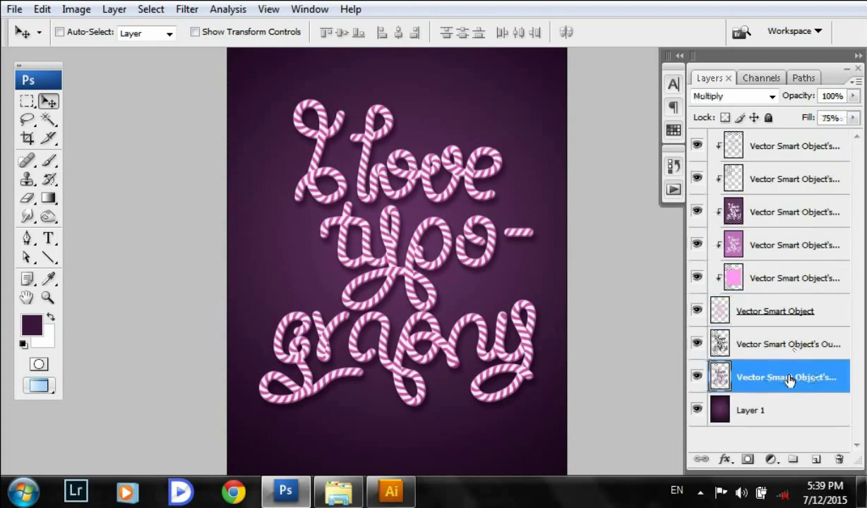
key(ctrl+t)
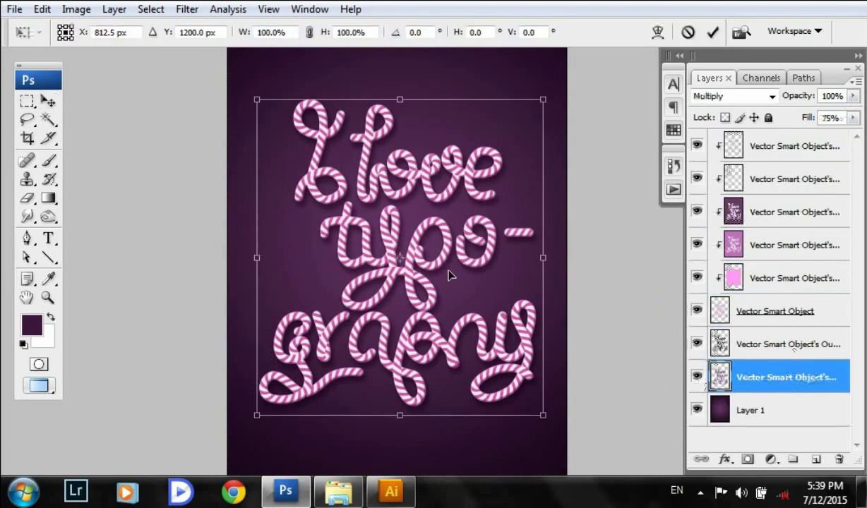
Step: Switch the drop shadow transform to Warp and bend its bottom edge downward
right_click(431, 265)
click(483, 146)
mouse_move(373, 362)
mouse_down()
mouse_move(341, 394)
mouse_move(290, 363)
mouse_move(374, 318)
mouse_up()
drag(360, 424, 358, 437)
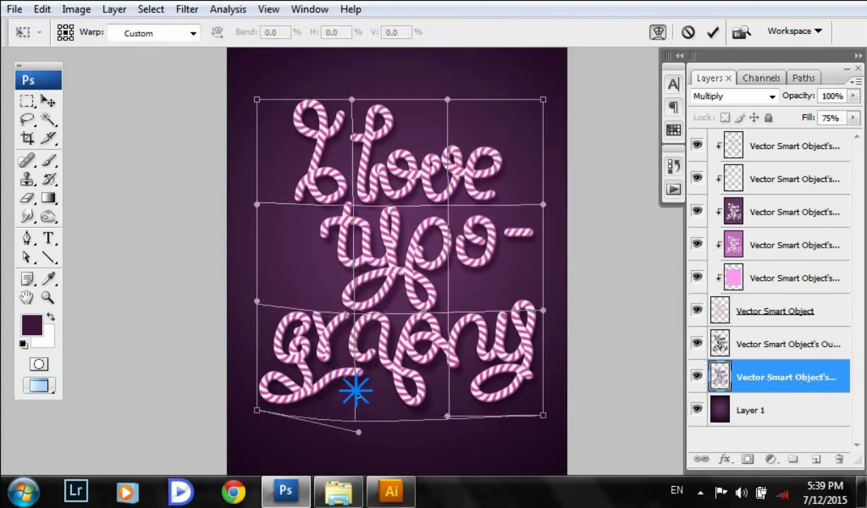
drag(399, 270, 339, 169)
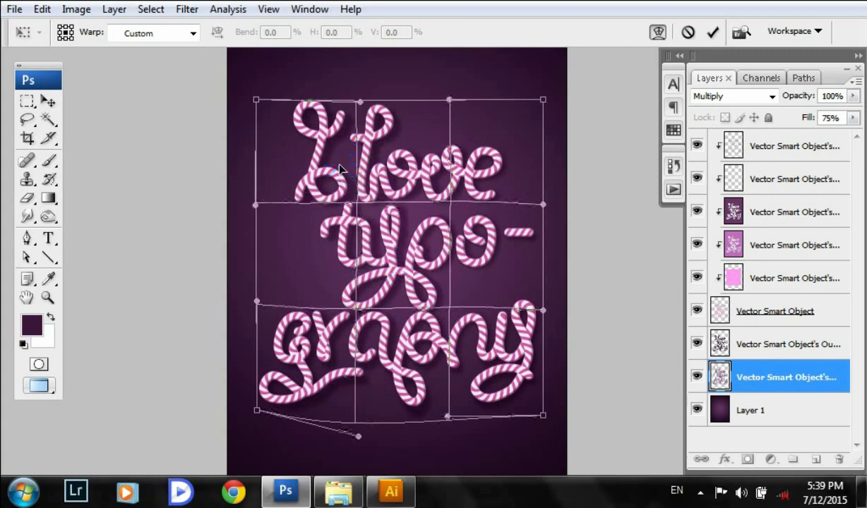
drag(459, 152, 478, 163)
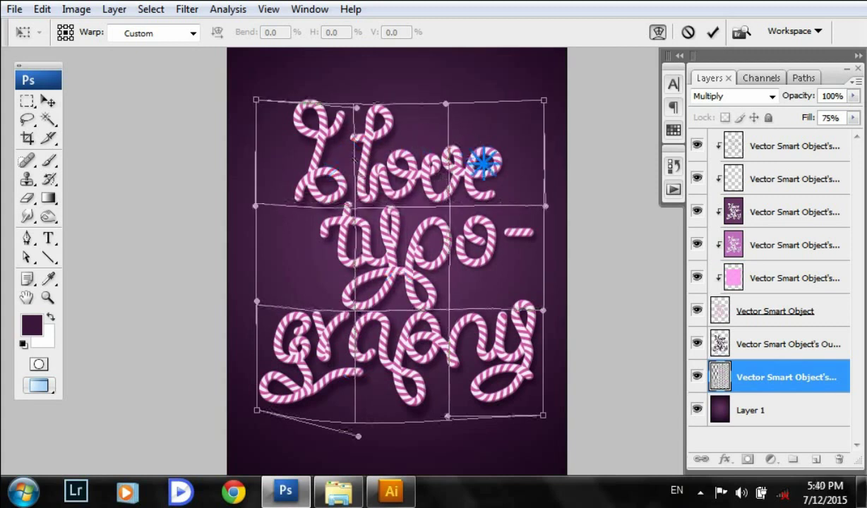
mouse_move(480, 282)
mouse_down()
mouse_move(454, 281)
mouse_move(439, 297)
mouse_up()
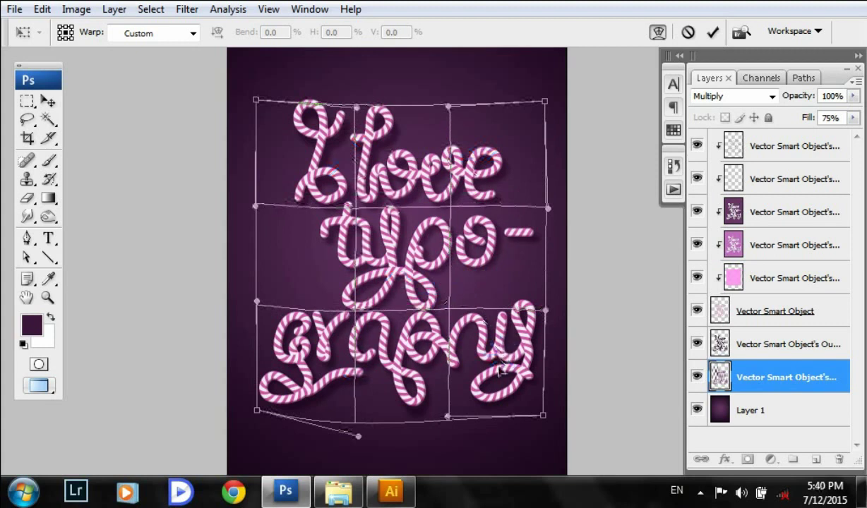
drag(452, 410, 454, 397)
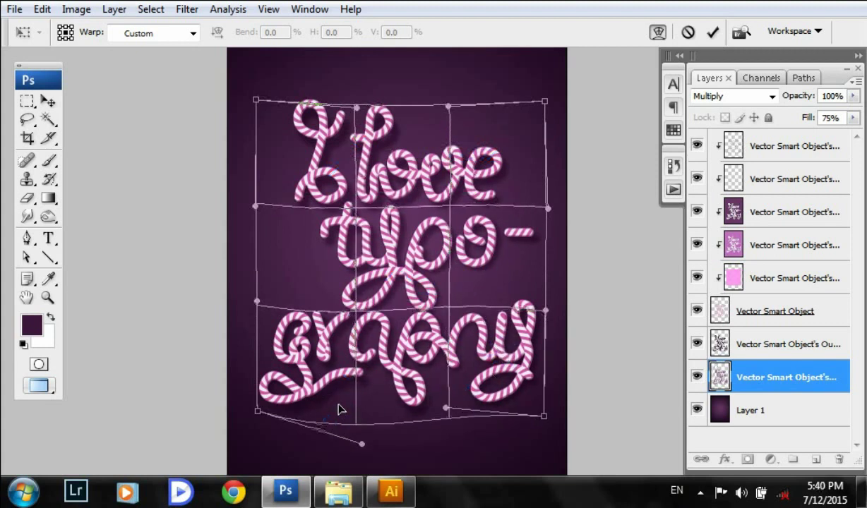
Step: Fine-tune the shadow warp around the middle lettering, the hyphen and the letter g
drag(339, 408, 357, 388)
drag(361, 451, 365, 452)
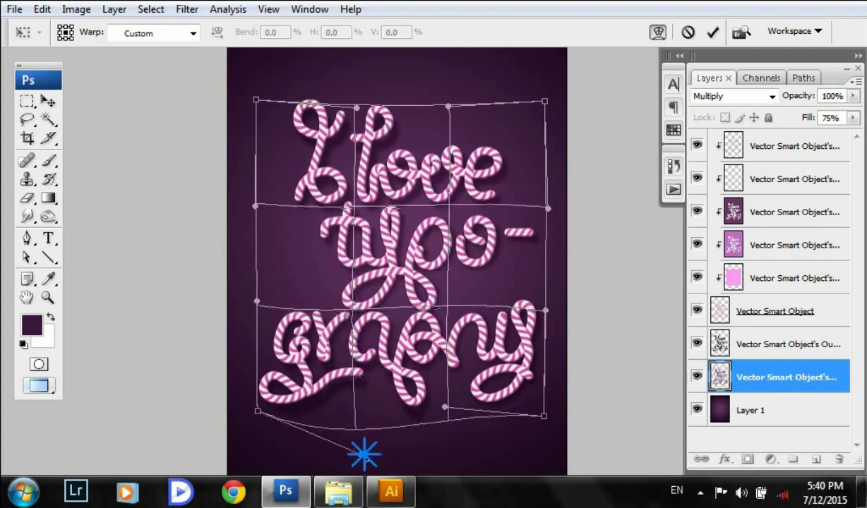
mouse_move(392, 286)
mouse_down()
mouse_move(385, 300)
mouse_move(417, 300)
mouse_up()
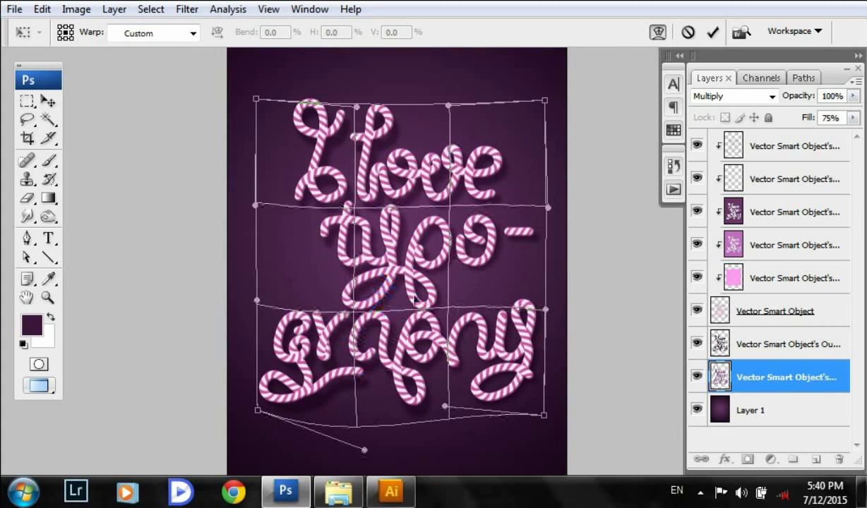
drag(519, 242, 518, 247)
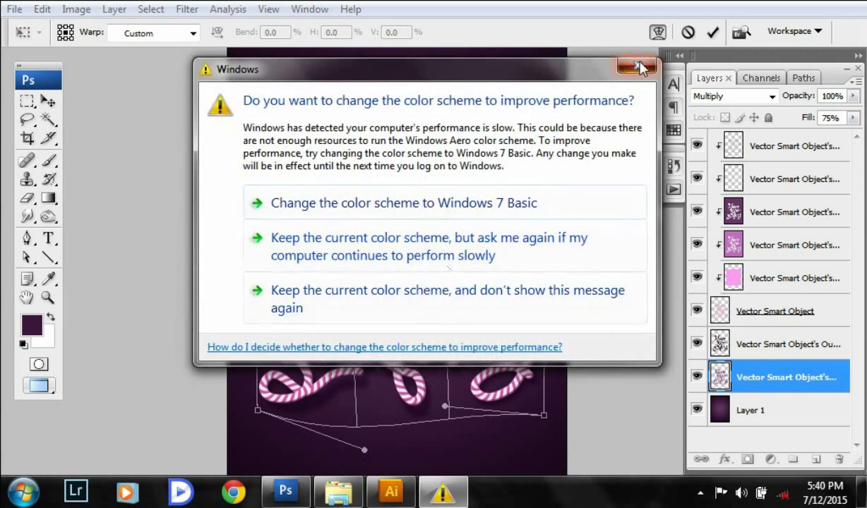
click(638, 65)
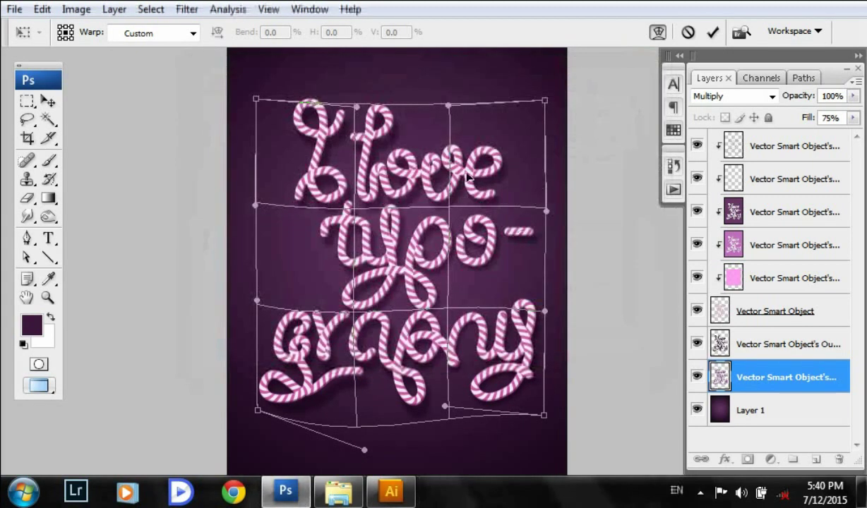
mouse_move(449, 176)
mouse_down()
mouse_move(449, 203)
mouse_move(425, 188)
mouse_move(428, 196)
mouse_up()
click(454, 318)
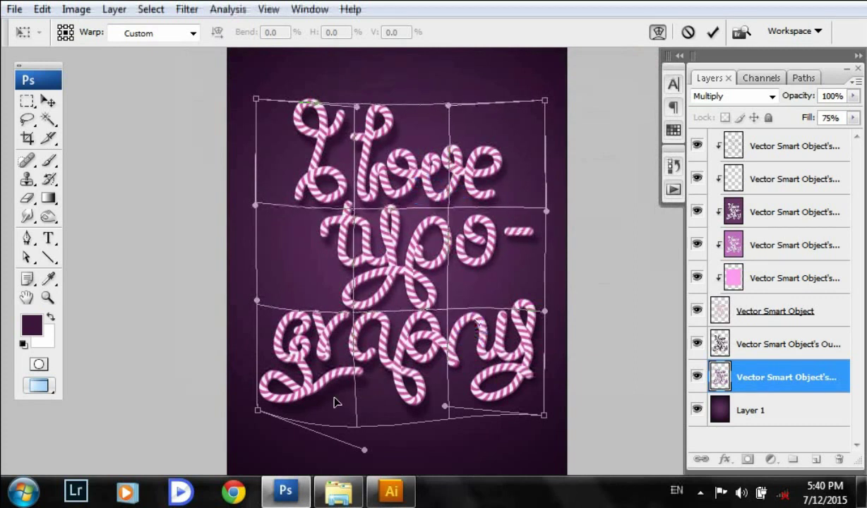
drag(312, 353, 315, 355)
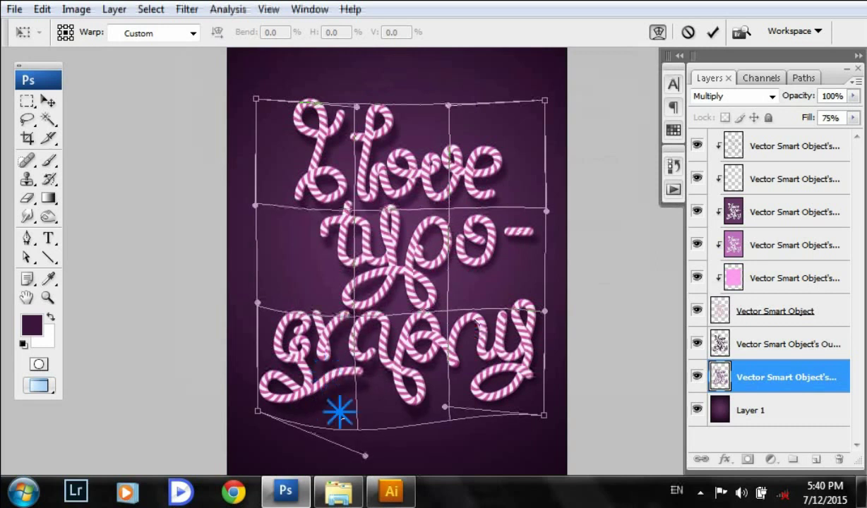
drag(339, 411, 337, 408)
drag(325, 358, 317, 335)
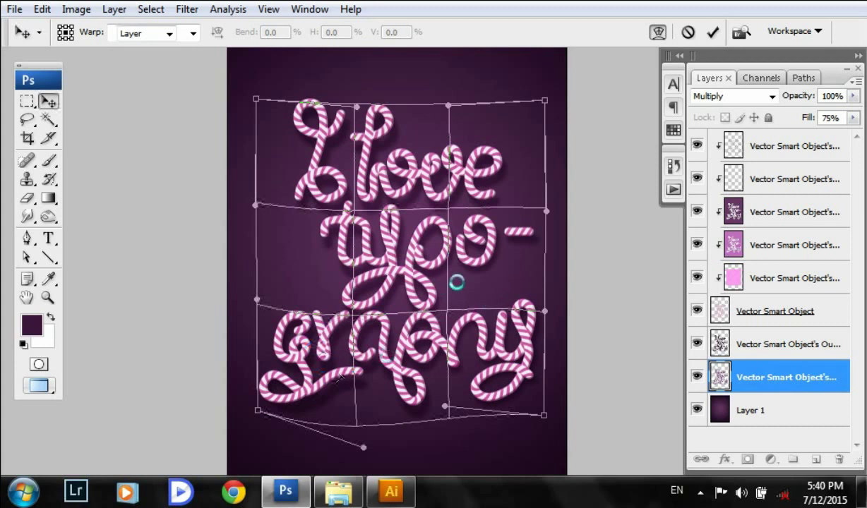
Step: Commit the first warp, warp the shadow again down-right, and nudge it slightly lower
key(Return)
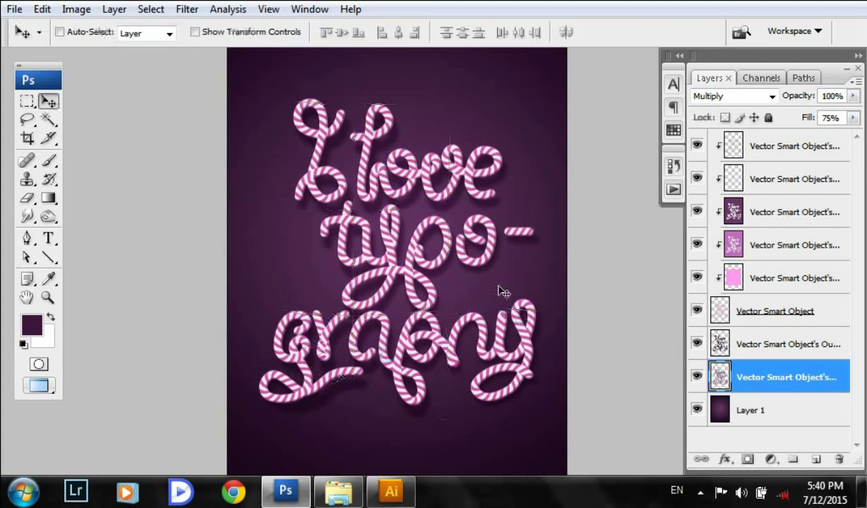
key(ctrl+t)
right_click(514, 282)
click(542, 160)
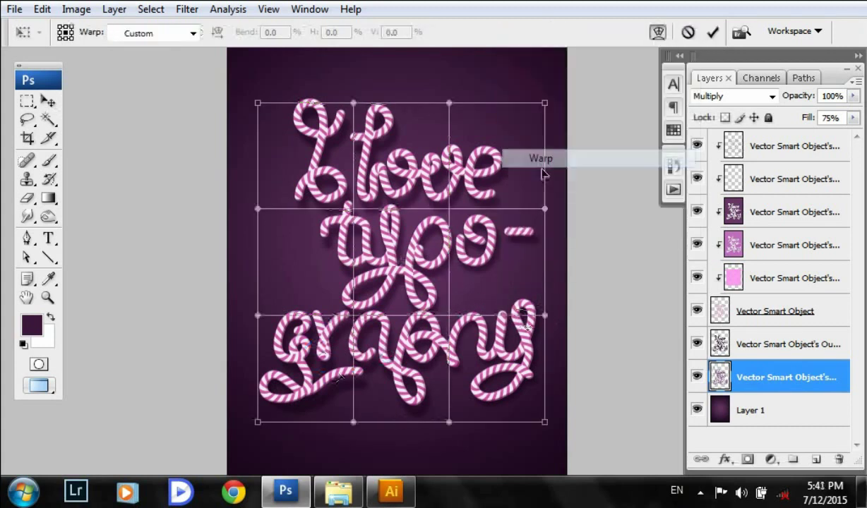
mouse_move(503, 261)
mouse_down()
mouse_move(496, 265)
mouse_move(457, 183)
mouse_up()
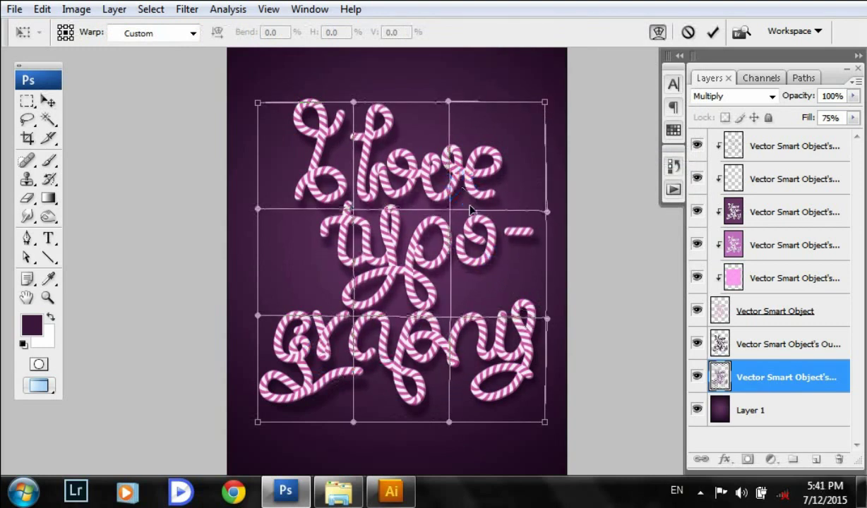
drag(472, 257, 491, 270)
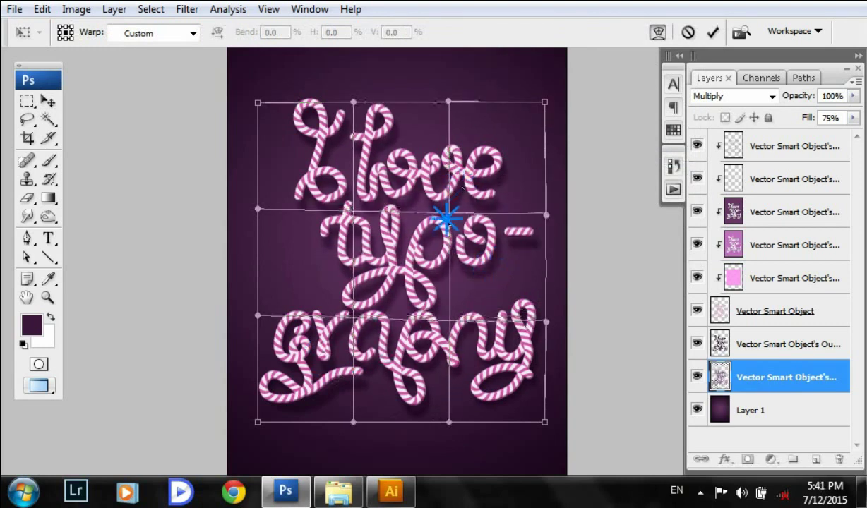
double_click(482, 197)
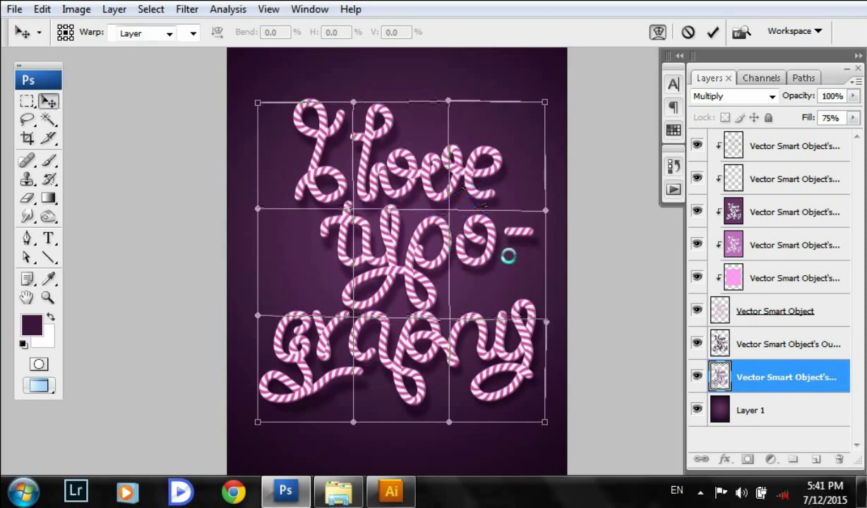
drag(505, 305, 502, 319)
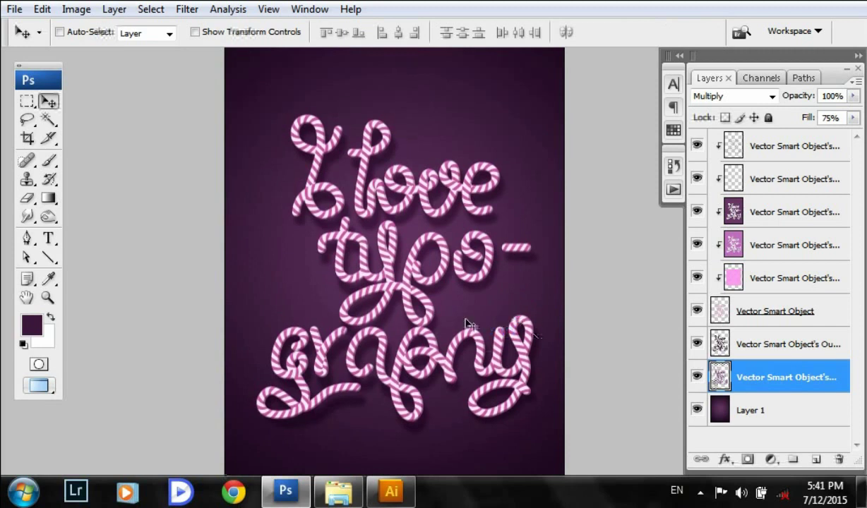
Step: Zoom in and pan to the 'I love' lettering to inspect the shadows and stripes
key(ctrl+plus)
key(ctrl+plus)
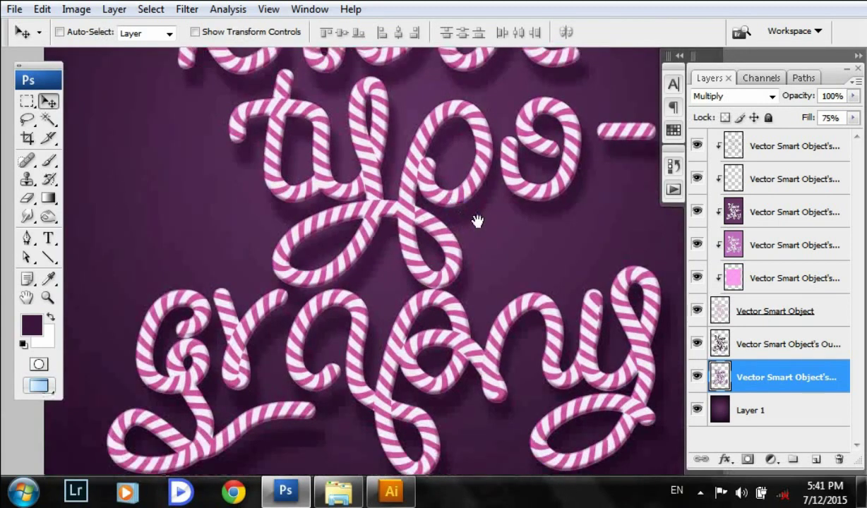
drag(478, 221, 416, 325)
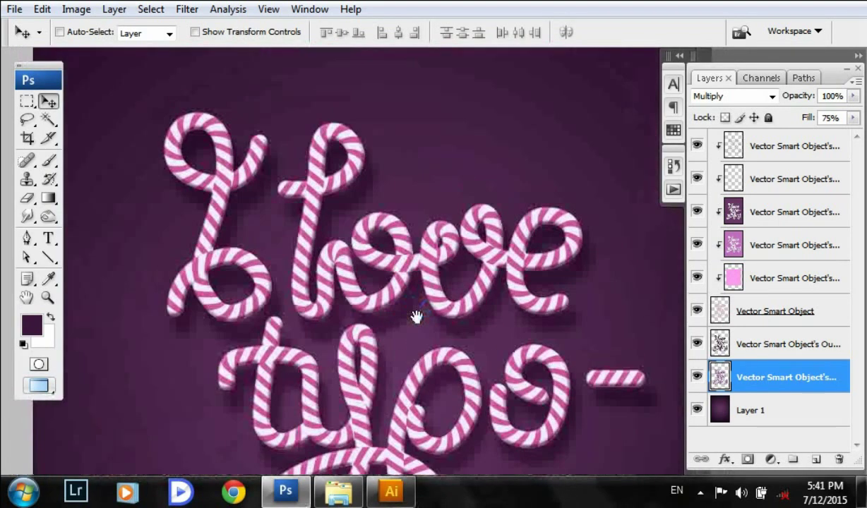